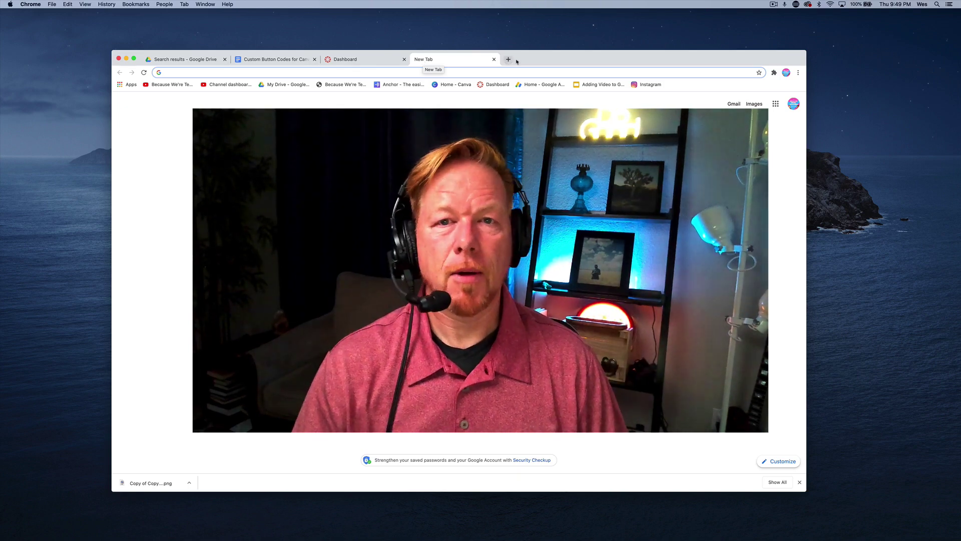
# Drag the Chrome window by its tab strip to move it up and left on the screen.
pyautogui.moveTo(516, 61); pyautogui.dragTo(495, 38)
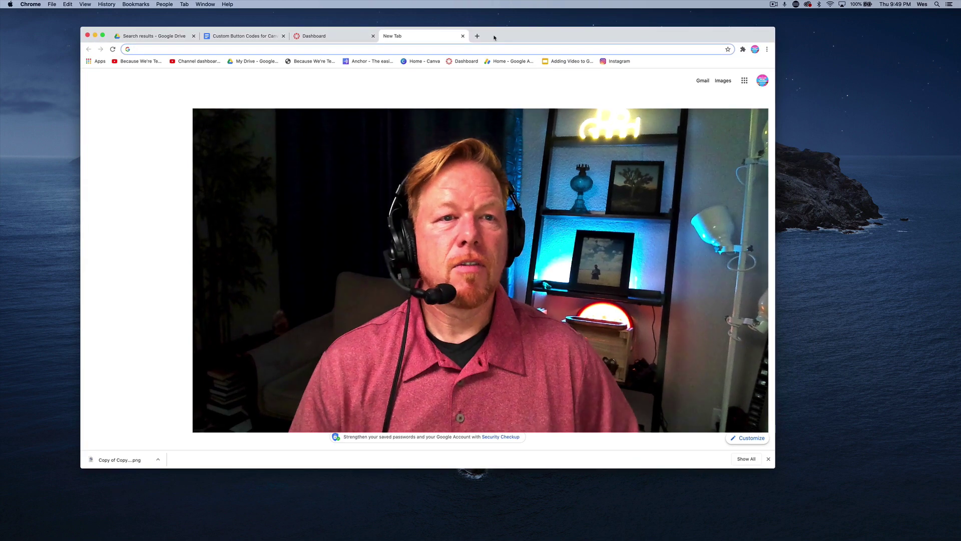
# From the Canvas Dashboard, go to the Because We're Teachers course's Pages list.
pyautogui.click(330, 40)
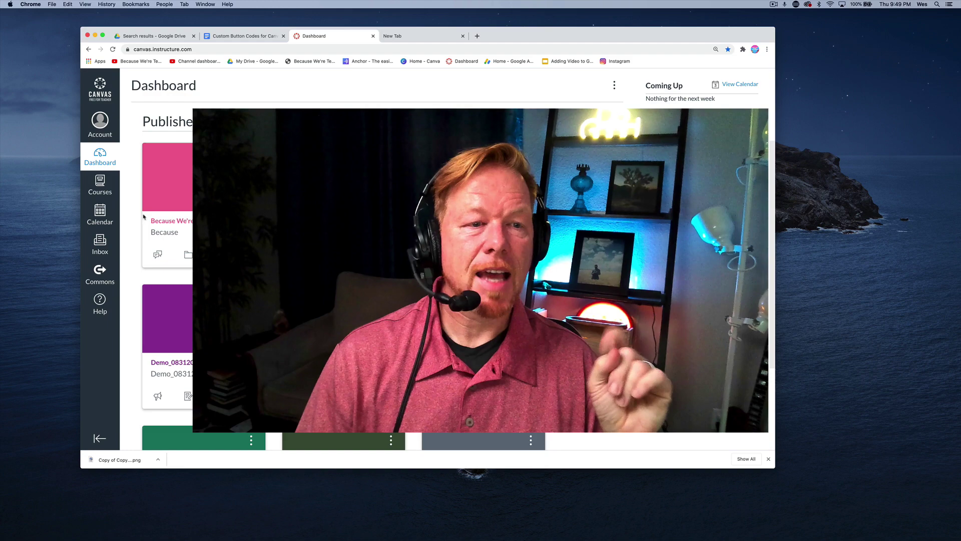
pyautogui.click(170, 228)
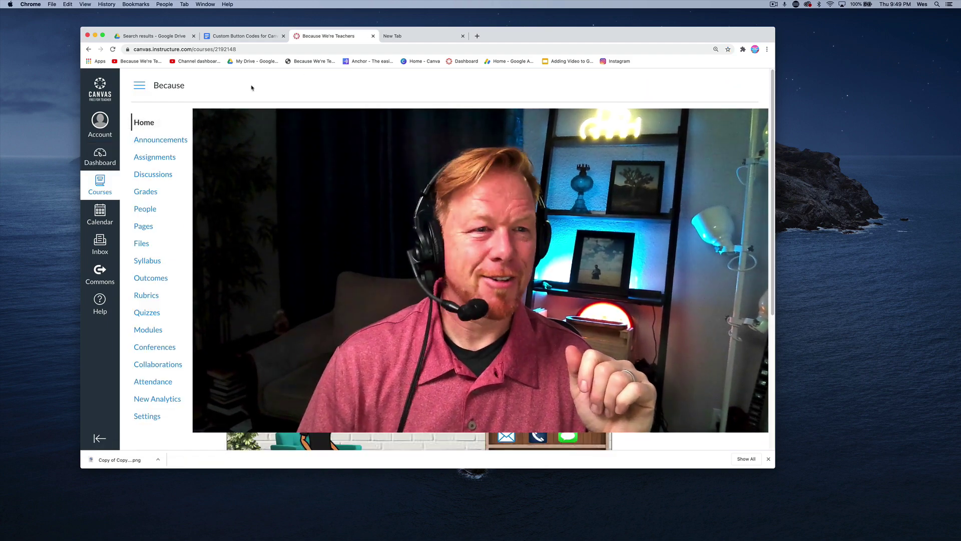
pyautogui.click(147, 225)
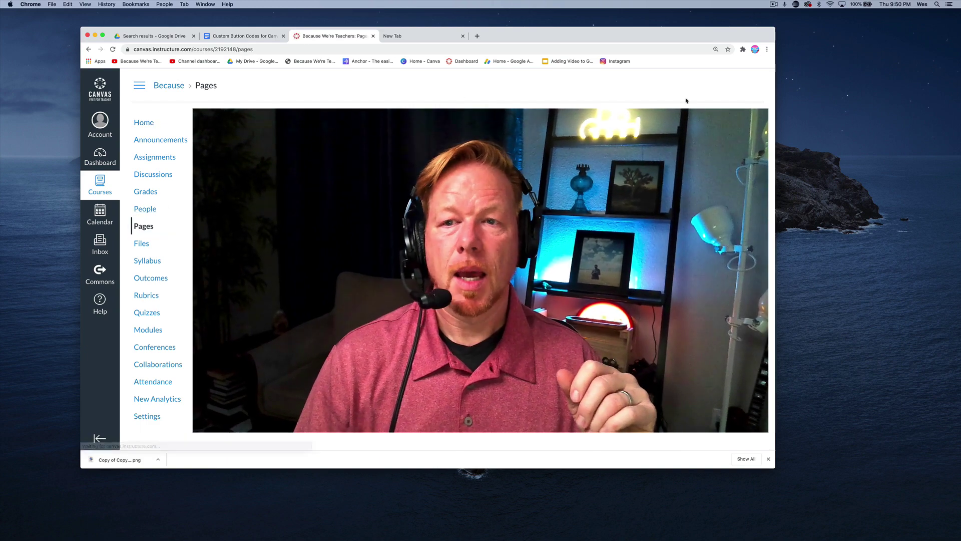
# Search My Drive for soccer, filter to presentations, and open the Bitmoji Classroom Sports Pack deck.
pyautogui.click(151, 35)
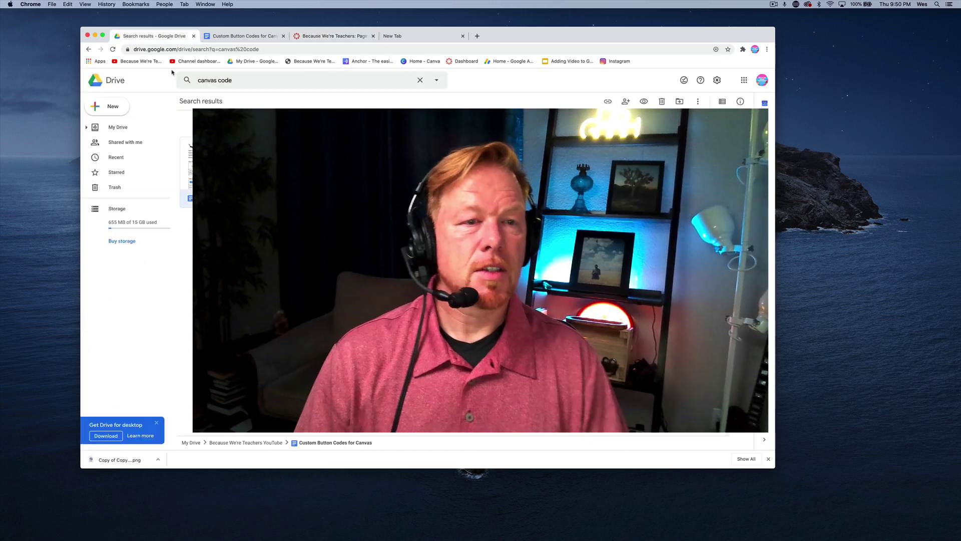
pyautogui.click(125, 128)
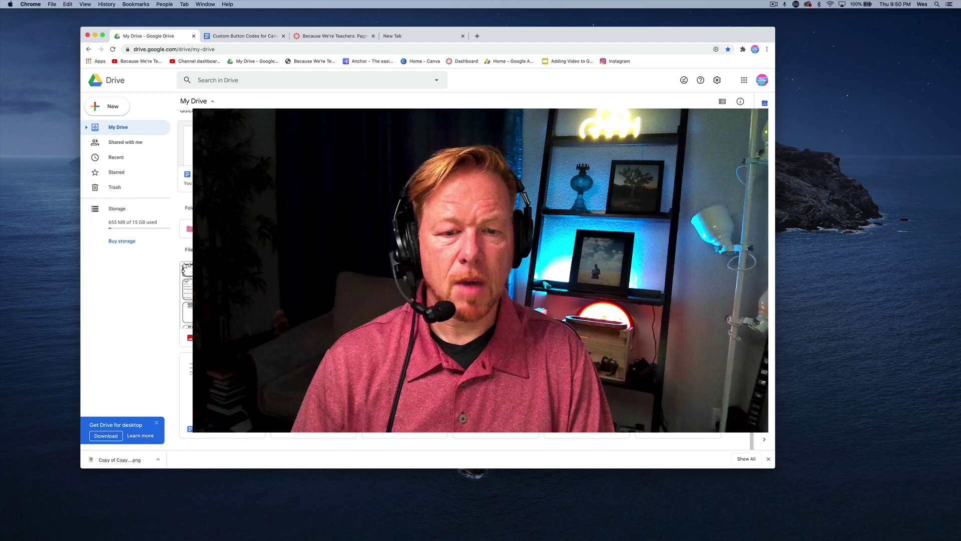
pyautogui.click(284, 77)
pyautogui.write('soc')
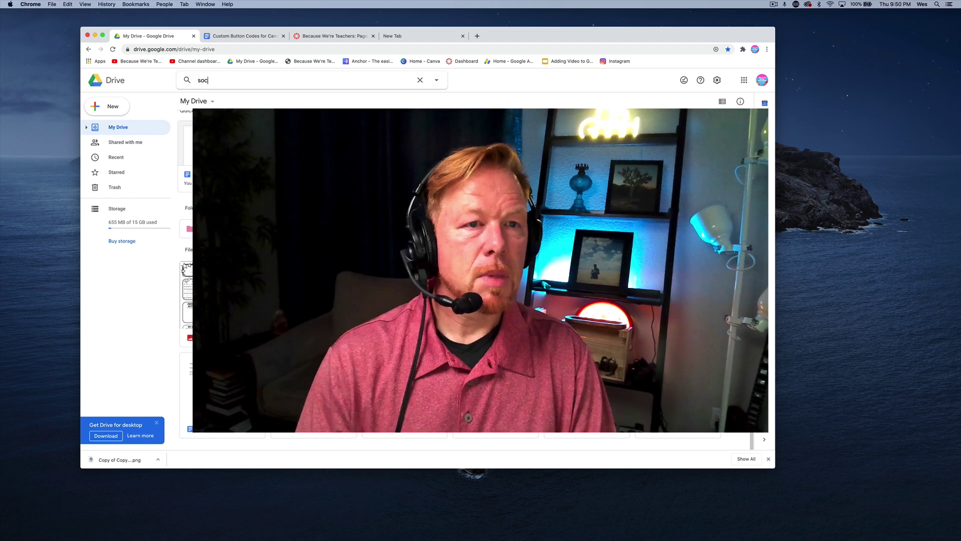
pyautogui.write('oer')
pyautogui.press('Return')
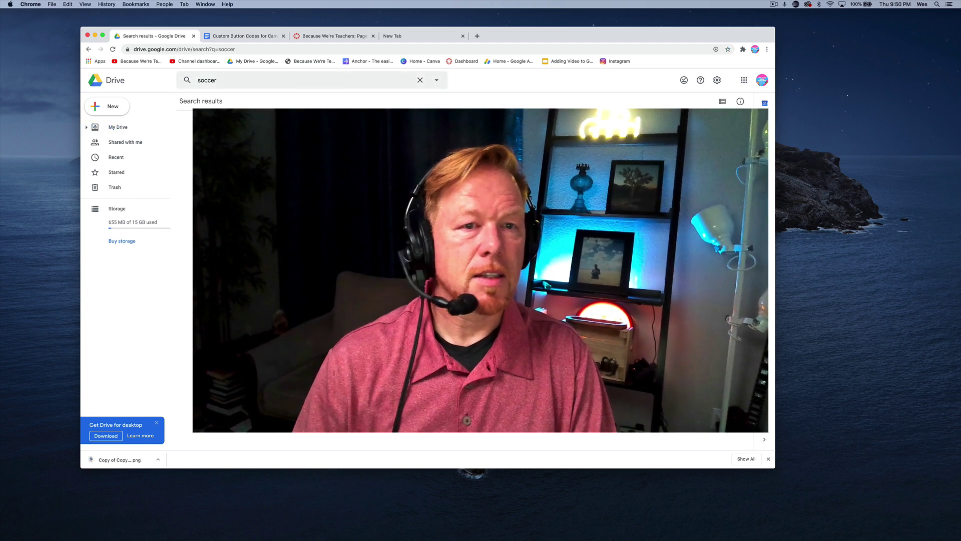
pyautogui.click(262, 79)
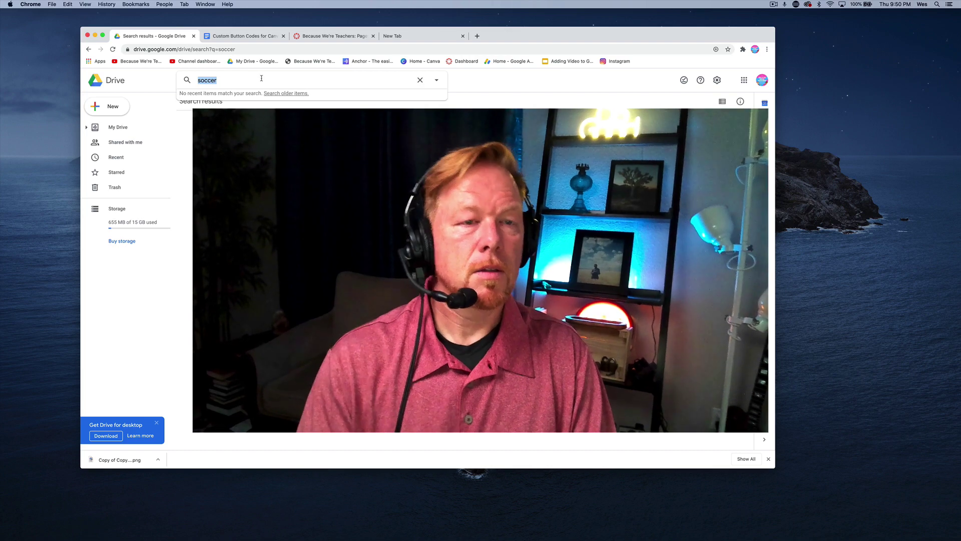
pyautogui.press('BackSpace')
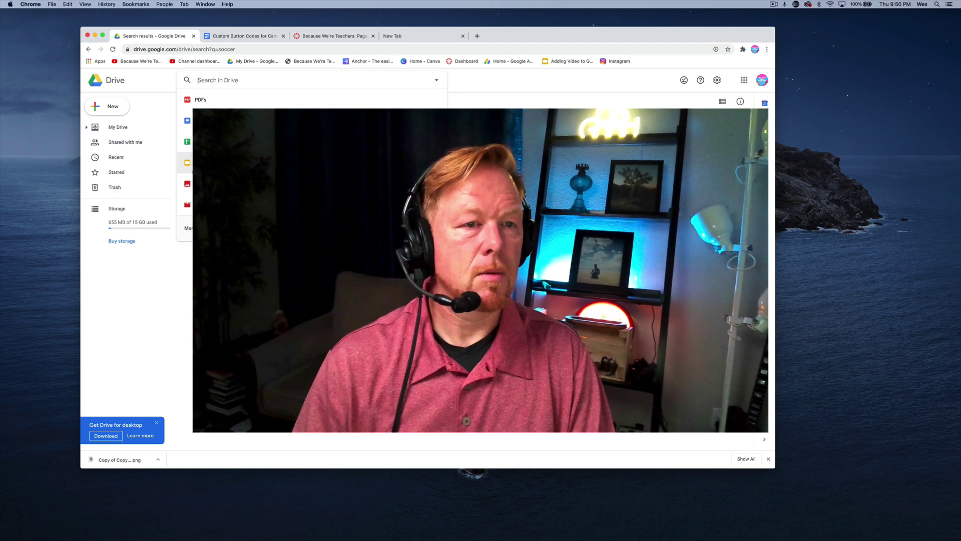
pyautogui.click(215, 163)
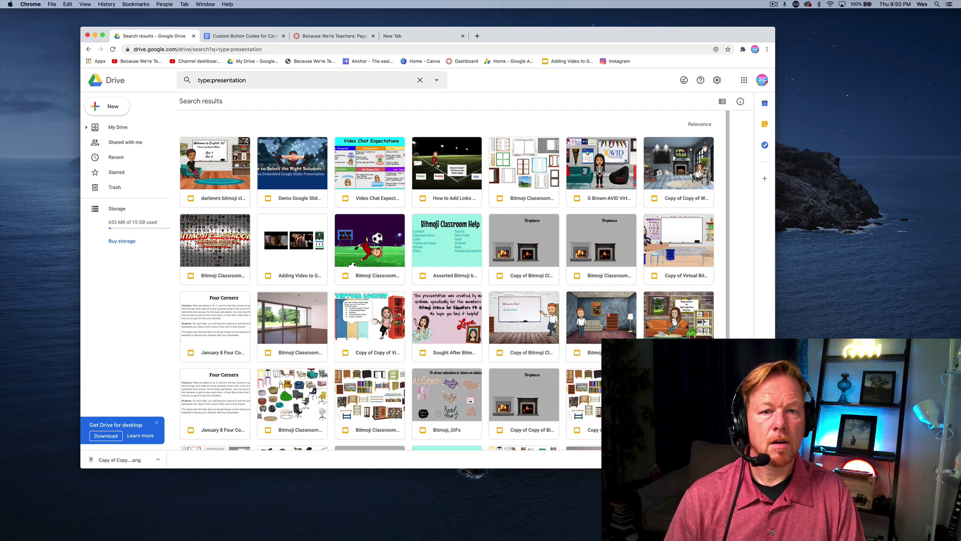
pyautogui.doubleClick(371, 237)
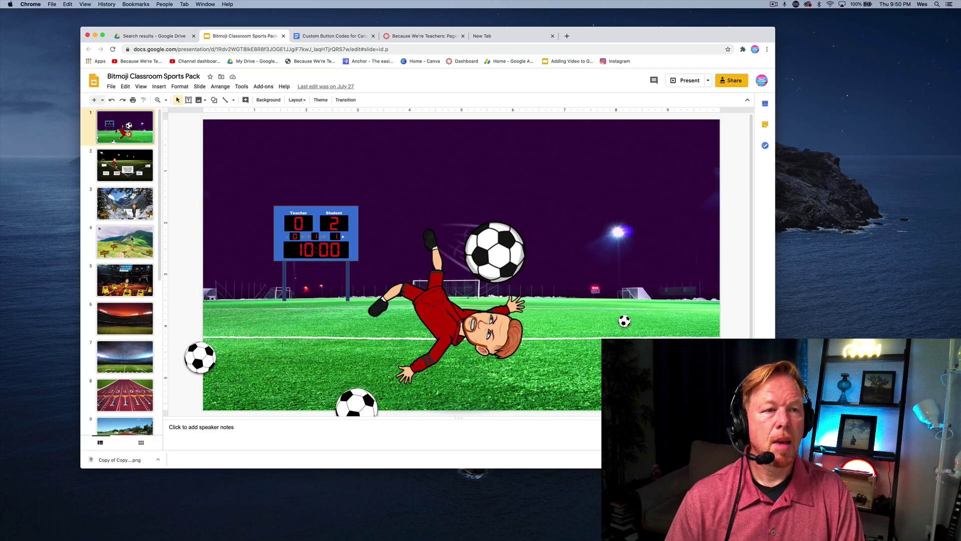
# Copy the Sports Pack deck's Publish to the web embed code and return to Canvas.
pyautogui.click(111, 87)
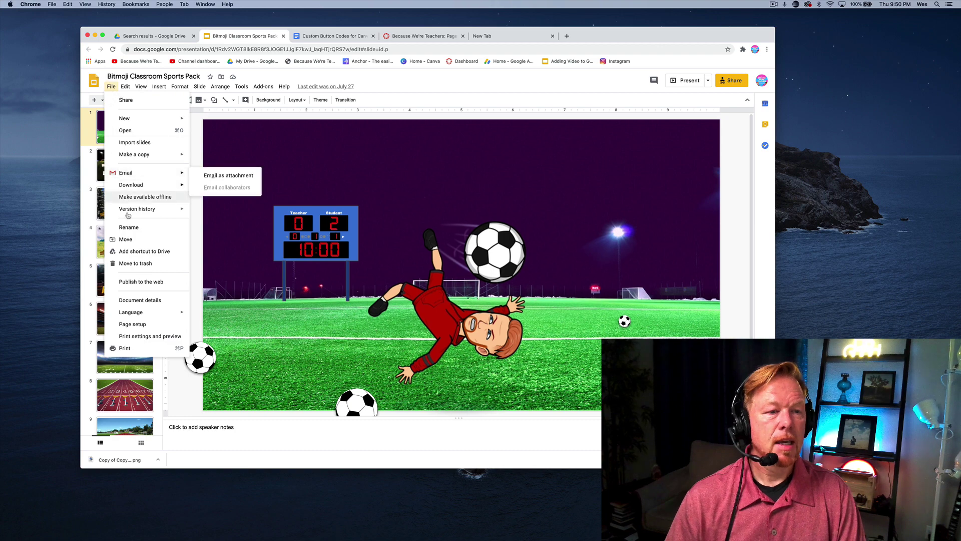
pyautogui.click(140, 281)
pyautogui.click(415, 205)
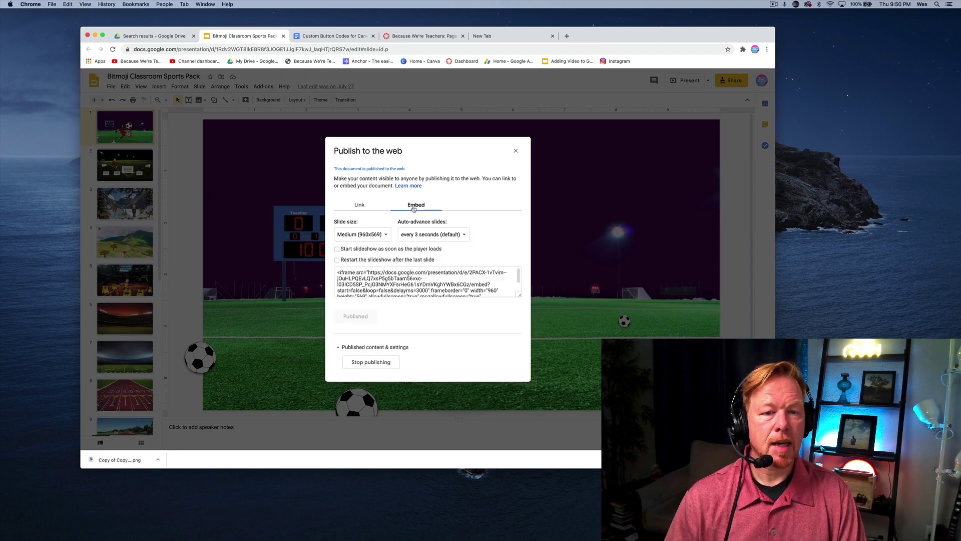
pyautogui.click(376, 280)
pyautogui.press('super+c')
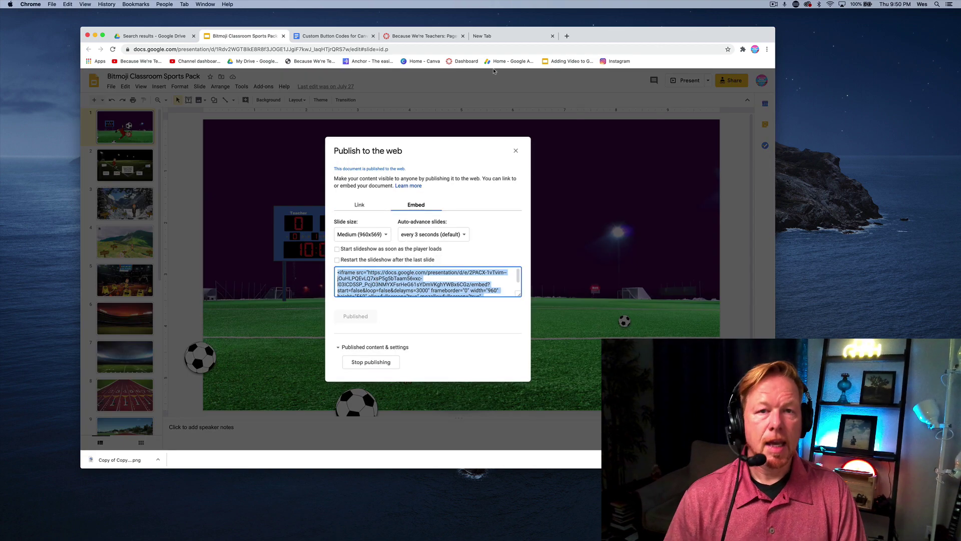
pyautogui.click(465, 36)
# Paste the slideshow iframe into the HTML body and save the new page as 'Sports Pack'.
pyautogui.click(589, 145)
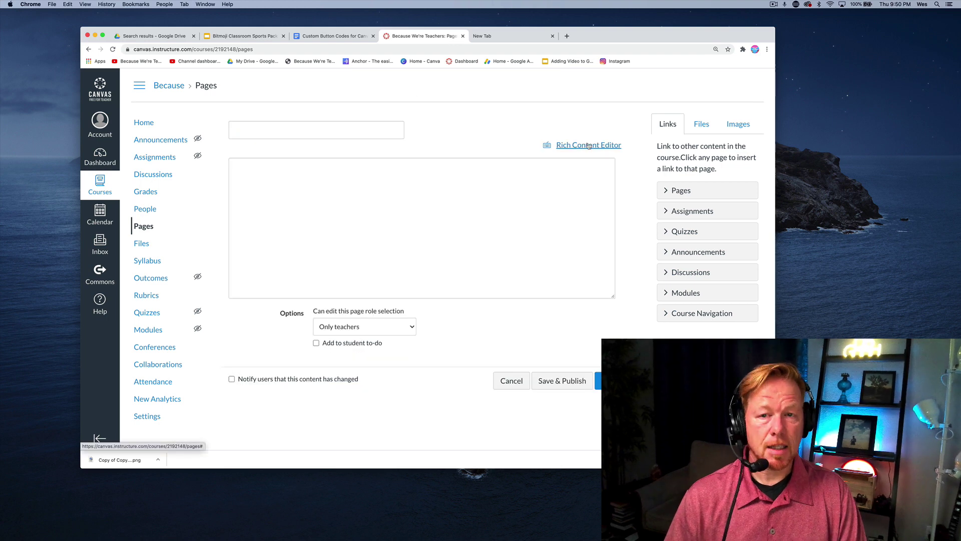
pyautogui.click(515, 182)
pyautogui.press('super+v')
pyautogui.click(383, 127)
pyautogui.write('S')
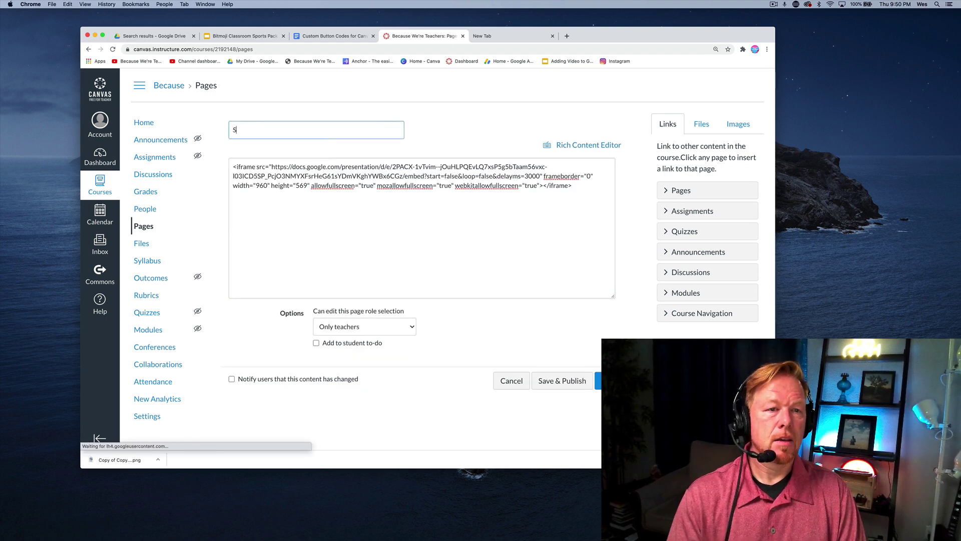
pyautogui.write('ports Pack')
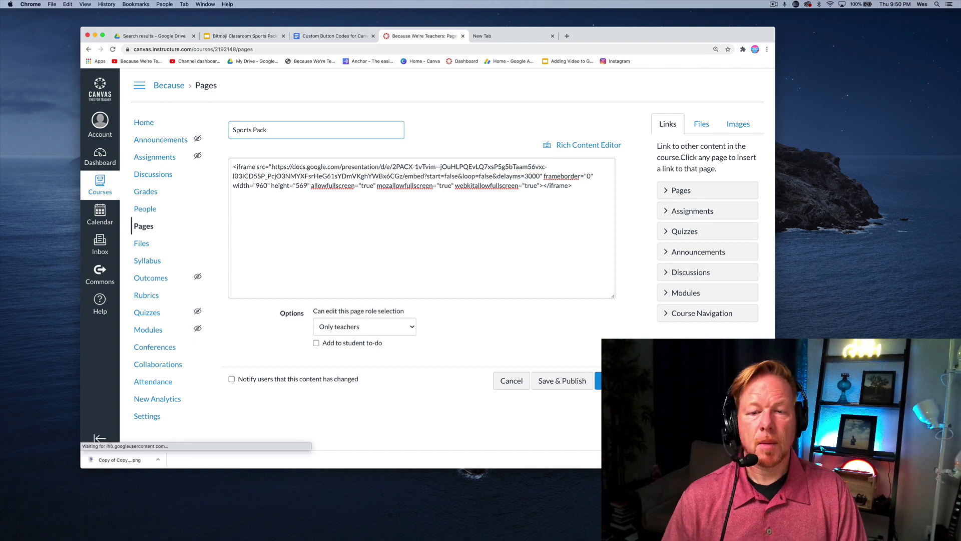
pyautogui.press('Return')
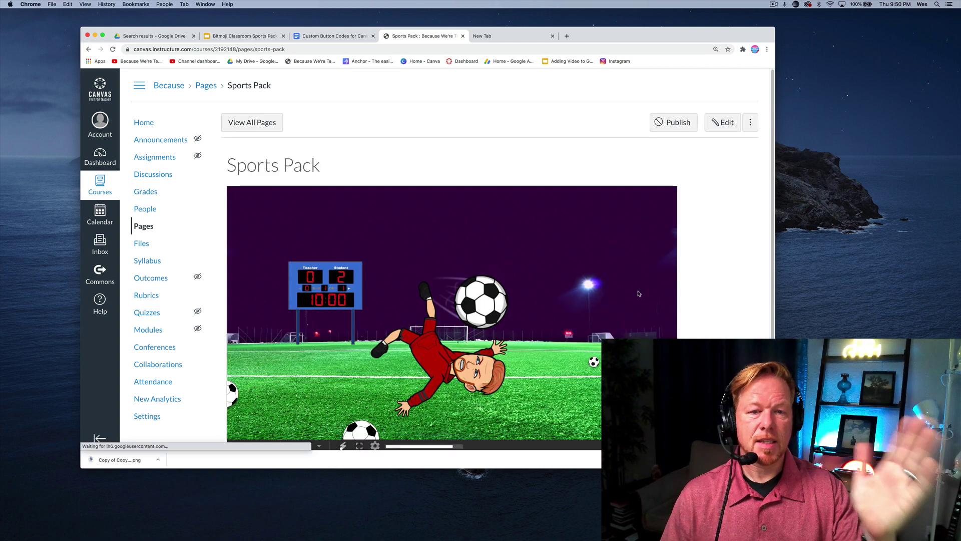
# Edit the page HTML to add '&rm=minimal' after delayms=3000 and save it again.
pyautogui.scroll(-1, 639, 293)
pyautogui.click(724, 105)
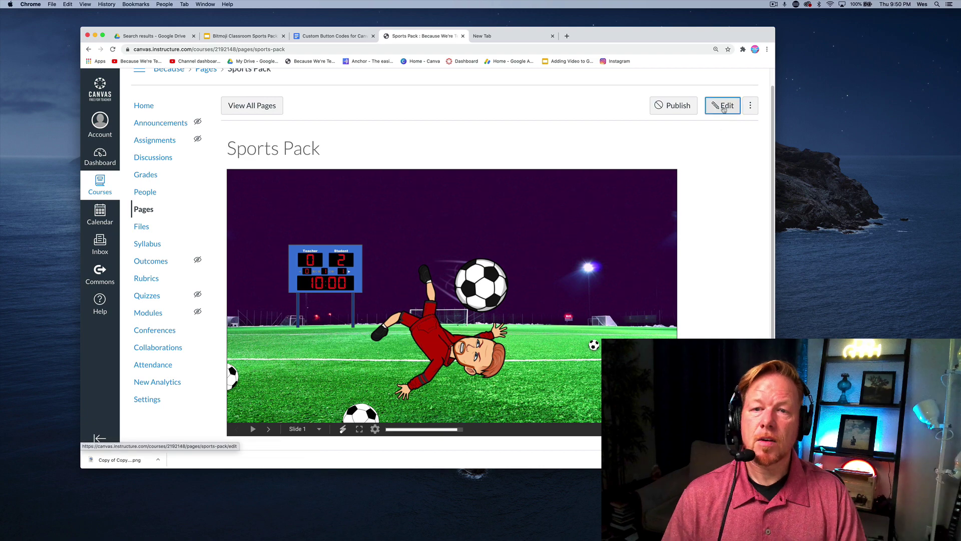
pyautogui.click(597, 146)
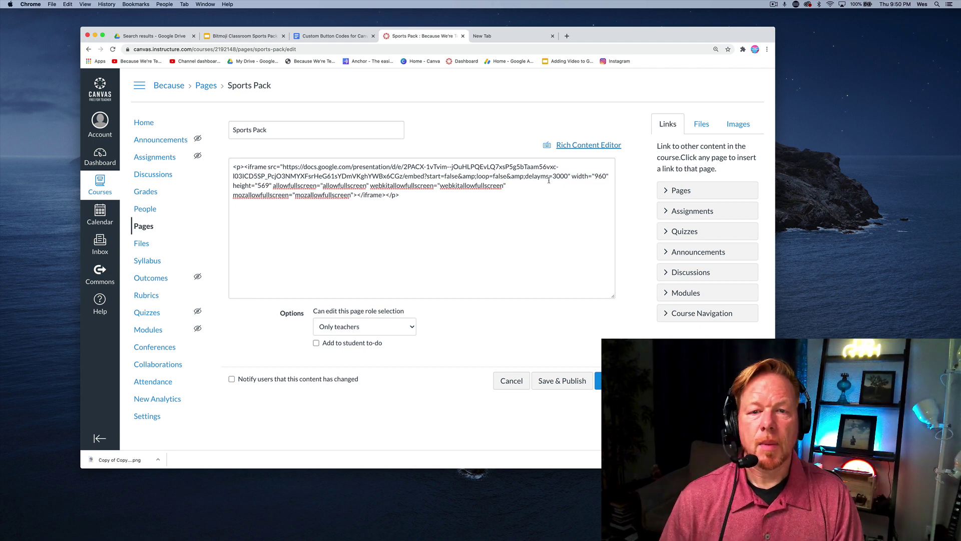
pyautogui.click(569, 175)
pyautogui.write('&rm=minimal')
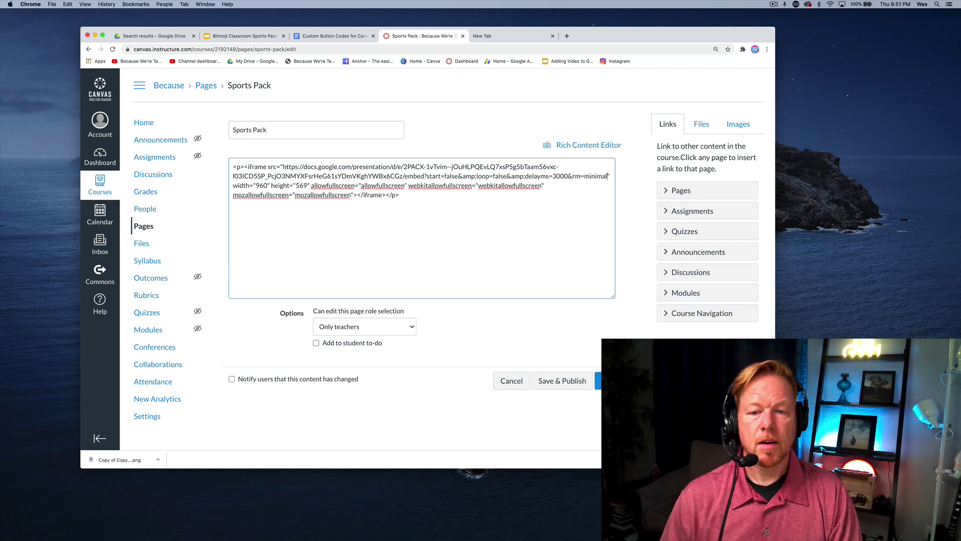
pyautogui.click(598, 381)
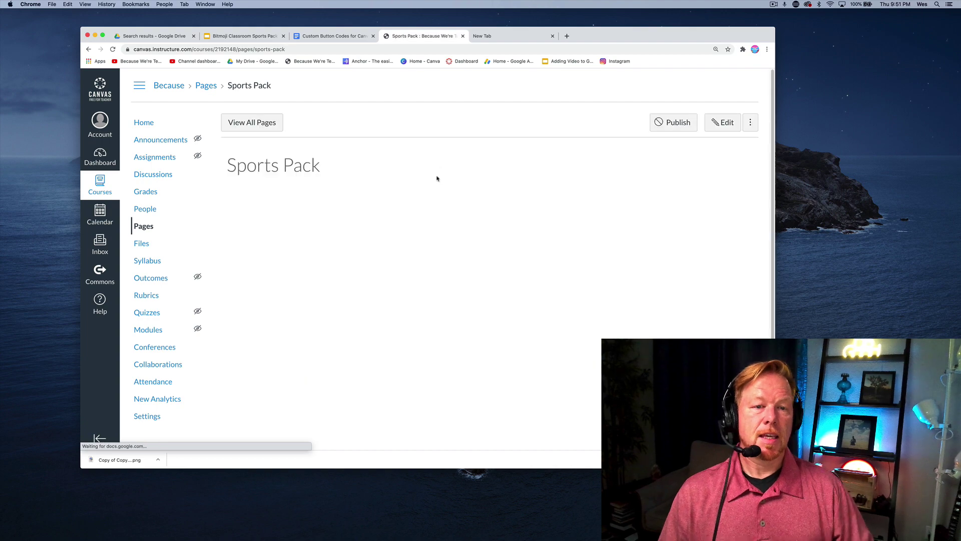
pyautogui.scroll(-1, 451, 251)
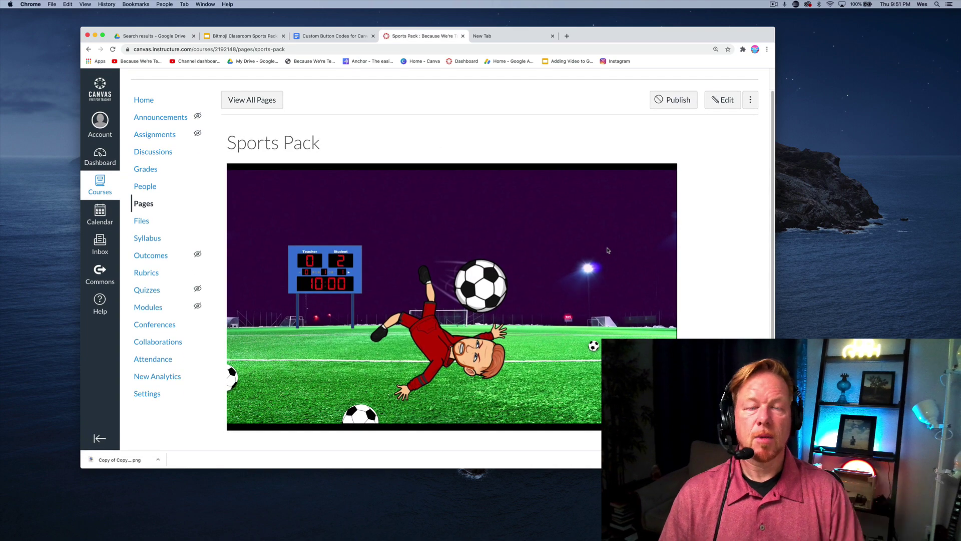
pyautogui.scroll(1, 608, 250)
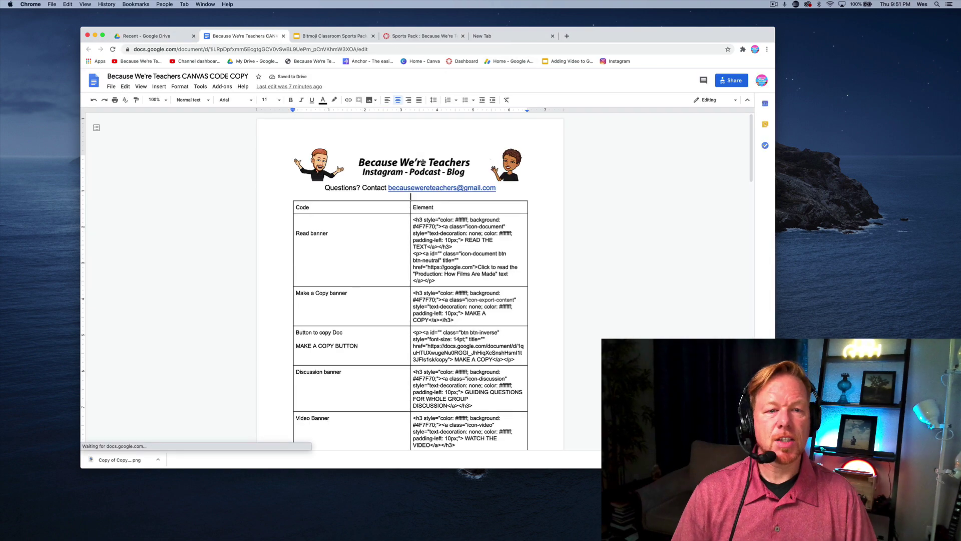
# In full-screen CANVAS CODE COPY, scroll to the DISCUSS Banner row and select its entire HTML code.
pyautogui.hotkey('ctrl', 'shift', 'f')
pyautogui.scroll(-5, 423, 162)
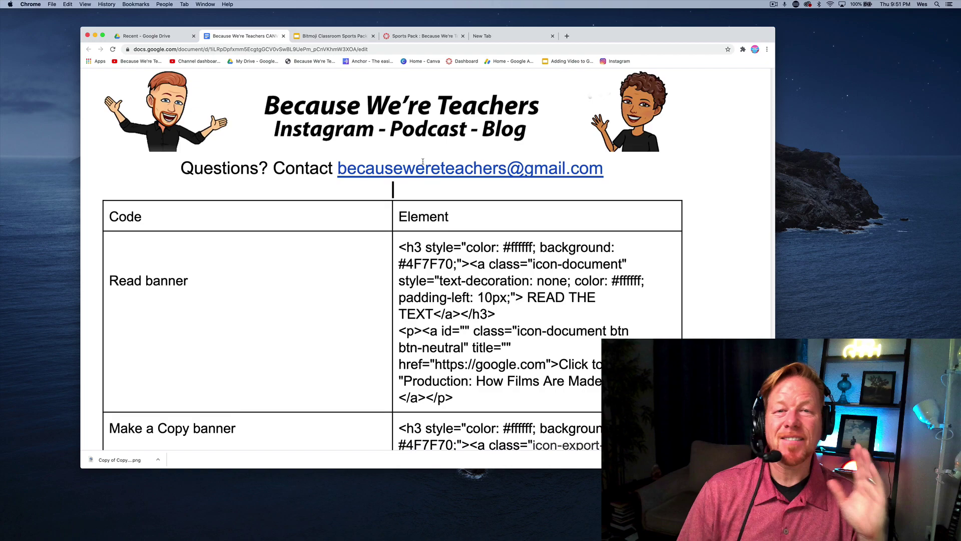
pyautogui.scroll(-15, 423, 162)
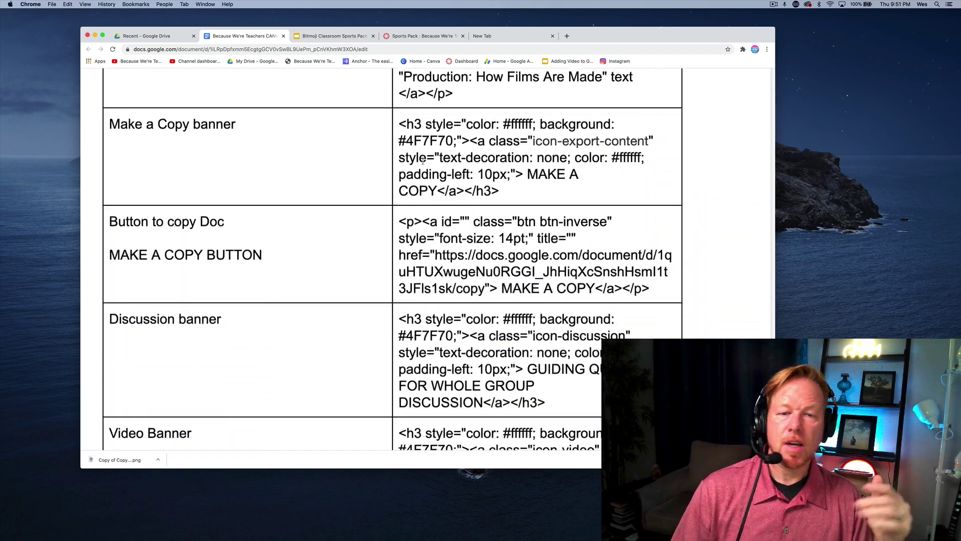
pyautogui.scroll(-15, 423, 162)
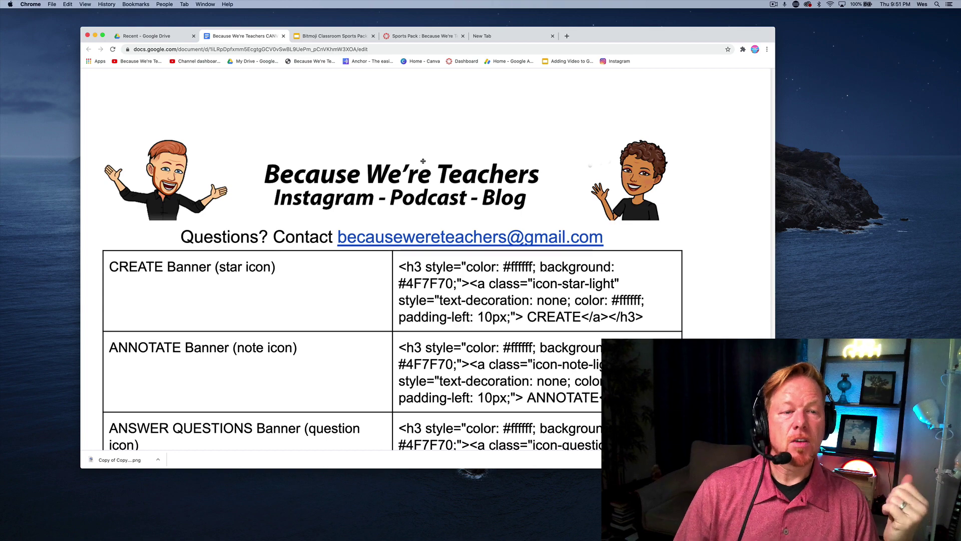
pyautogui.scroll(-8, 423, 161)
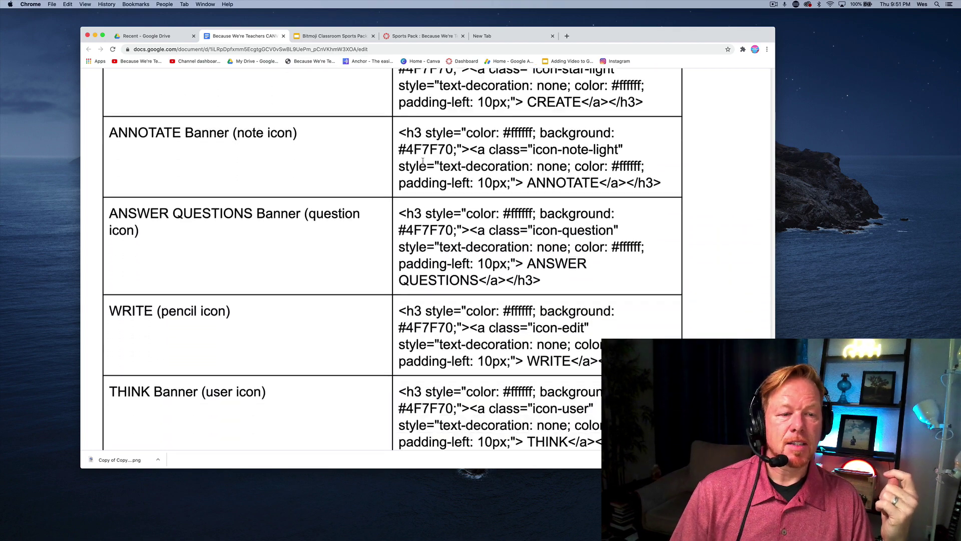
pyautogui.scroll(-2, 423, 161)
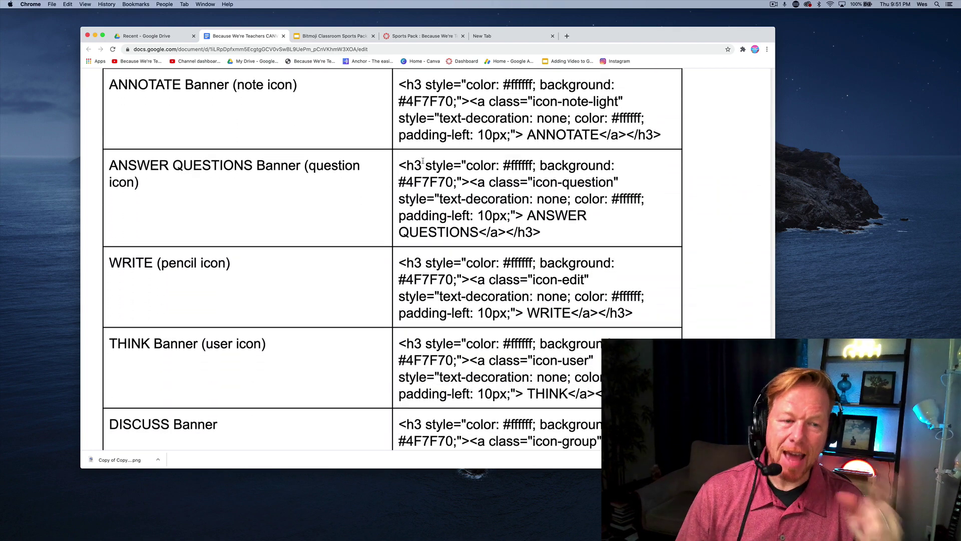
pyautogui.scroll(-10, 423, 160)
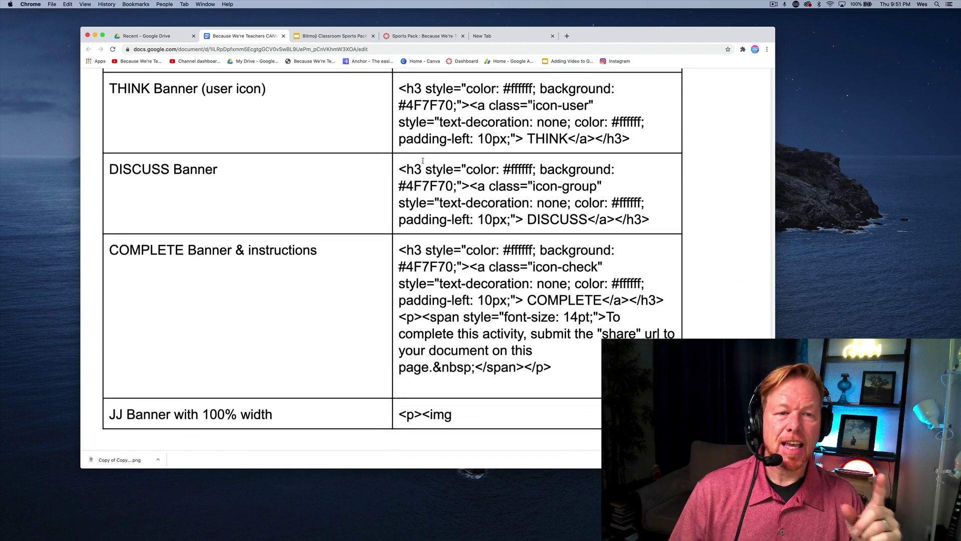
pyautogui.scroll(-3, 423, 161)
pyautogui.scroll(14, 423, 160)
pyautogui.scroll(-6, 423, 161)
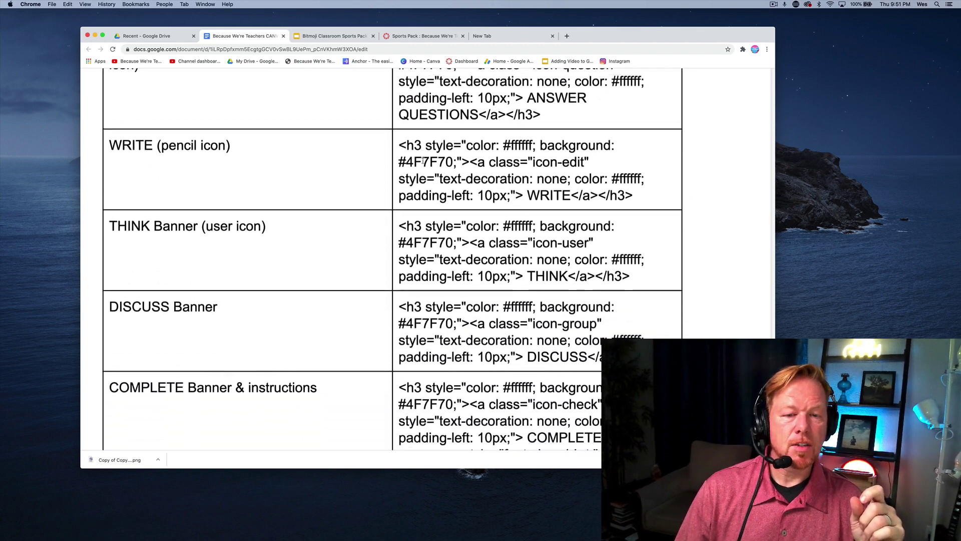
pyautogui.scroll(-1, 423, 160)
pyautogui.moveTo(658, 330); pyautogui.dragTo(401, 279)
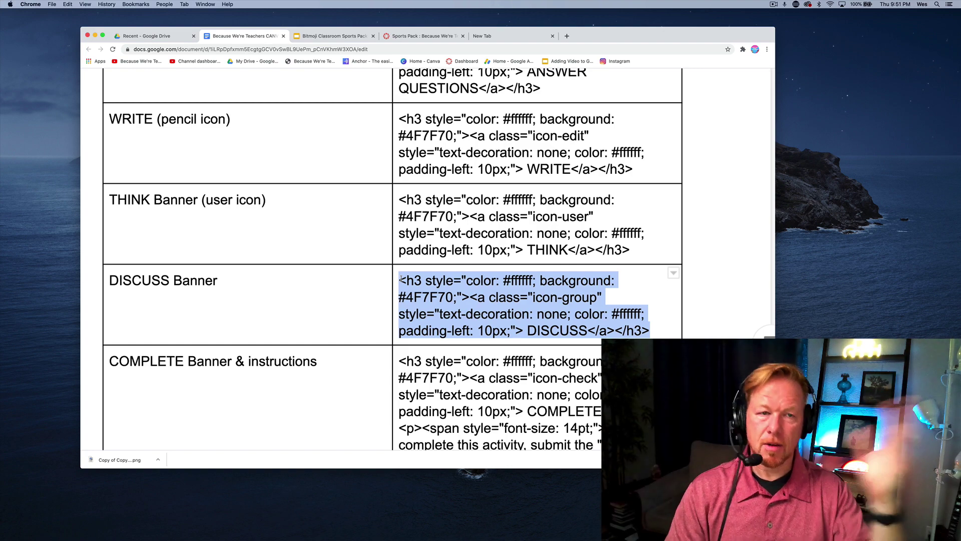
# Start a new course discussion and paste the DISCUSS banner code into its HTML body.
pyautogui.click(401, 36)
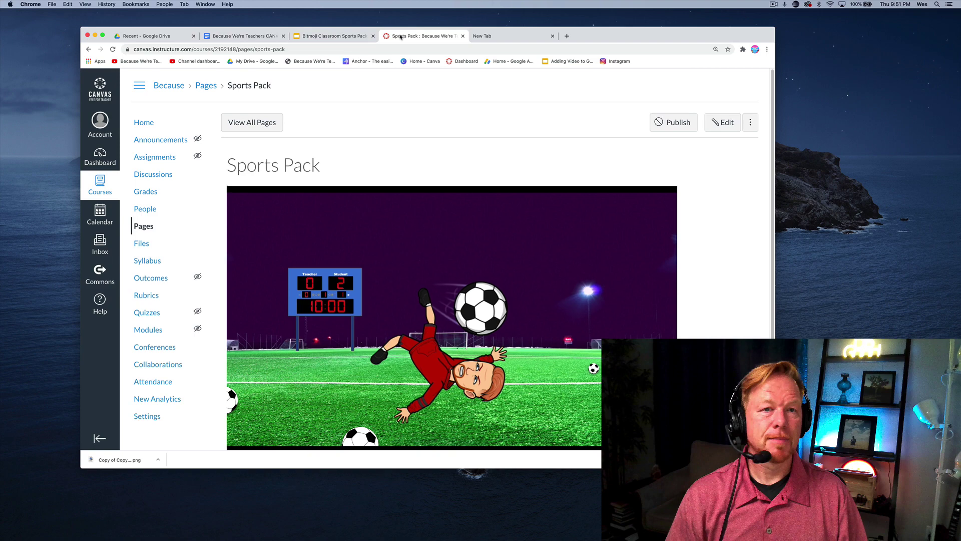
pyautogui.click(156, 177)
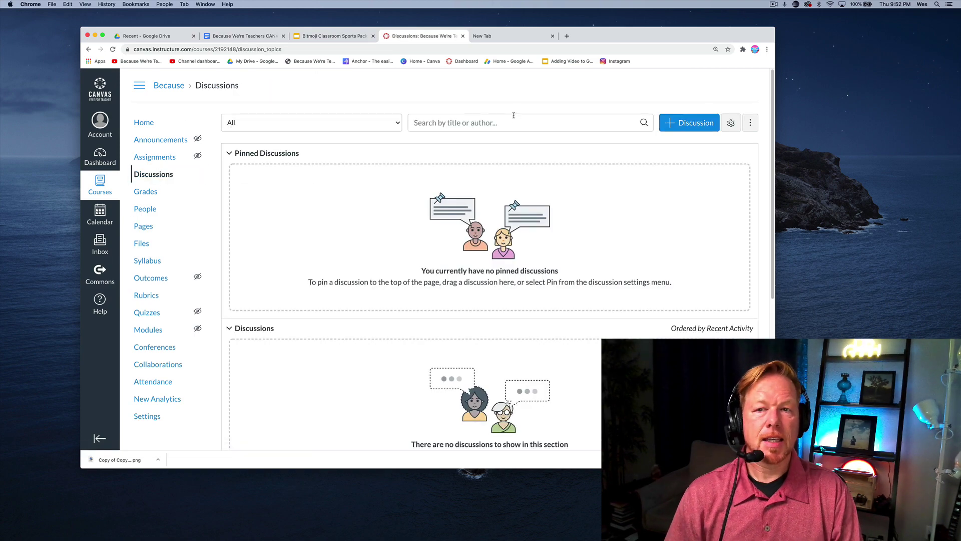
pyautogui.click(671, 129)
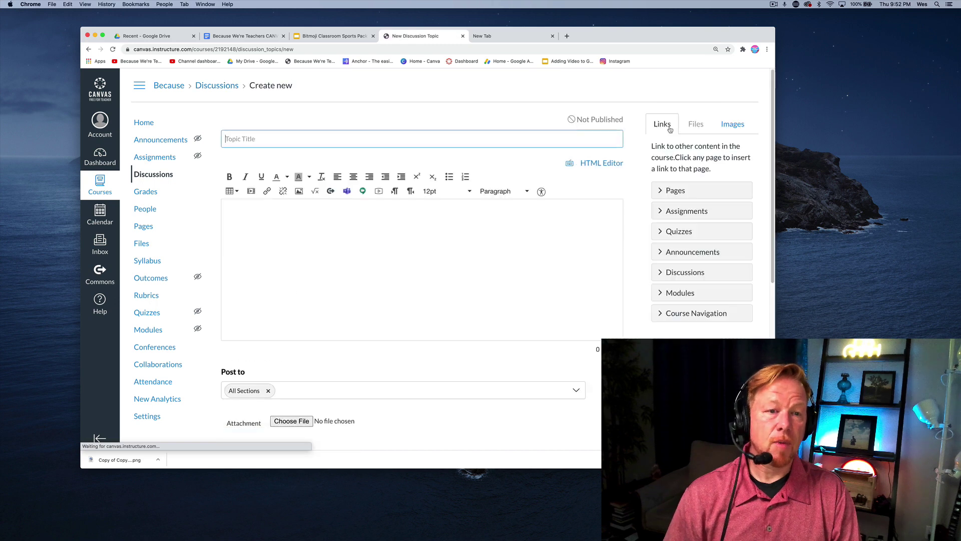
pyautogui.click(601, 163)
pyautogui.click(503, 227)
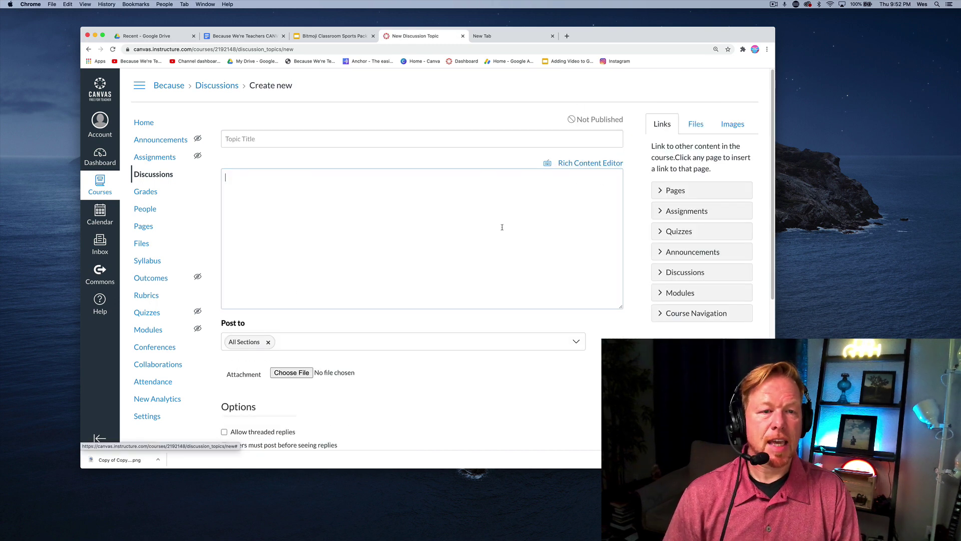
pyautogui.write('<h3 style="color: #ffffff; background: #4F7F70;"><a class="icon-group" style="text-decoration: none; color: #ffffff; padding-left: 10px;">DISCUSS</a></h3>')
pyautogui.press('super+a')
pyautogui.press('super+c')
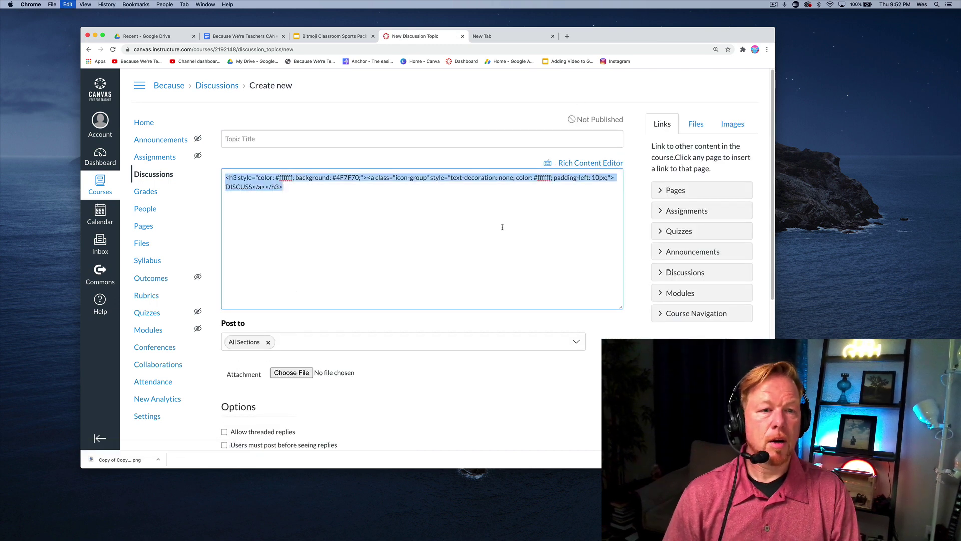
pyautogui.press('BackSpace')
pyautogui.press('super+v')
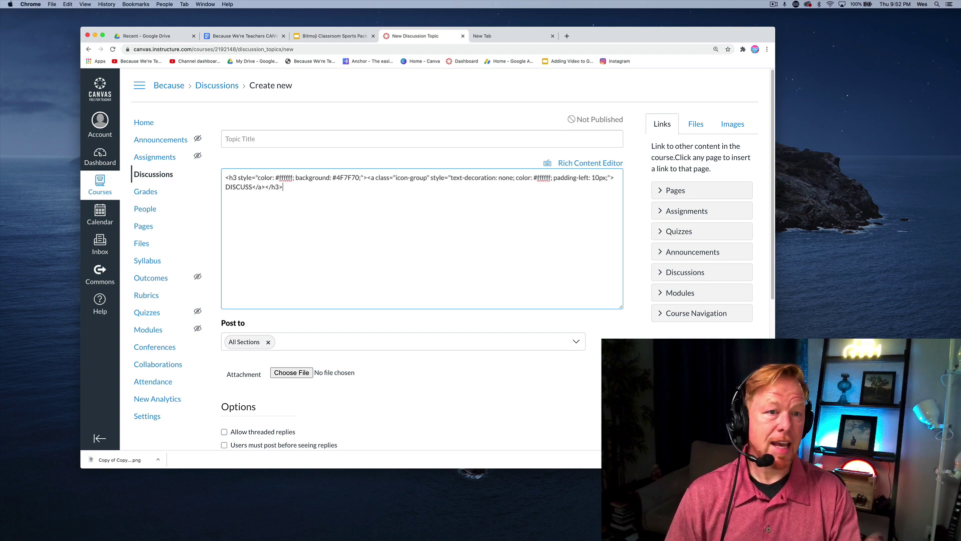
# Copy the Sports Pack slideshow embed code and paste it below the banner.
pyautogui.click(337, 36)
pyautogui.click(378, 285)
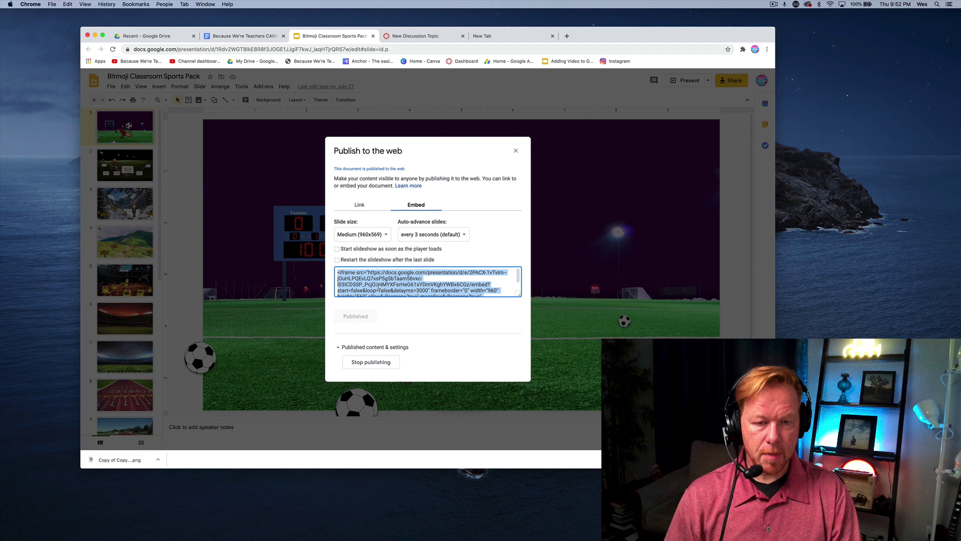
pyautogui.click(406, 36)
pyautogui.write('<iframe src="https://docs.google.com/presentation/d/e/2PACX-1vTvim--jOuHLPQEvLQ7xsP5g5bTaam56vxc-l03ICD5SP_PcjO3NMYXFsrHeG61sYDmVKghYWBx6CGz/embed?start=false&loop=false&delayms=3000" frameborder="0" width="960" height="569" allowfullscreen="true" mozallowfullscreen="true" webkitallowfullscreen="true"></iframe>')
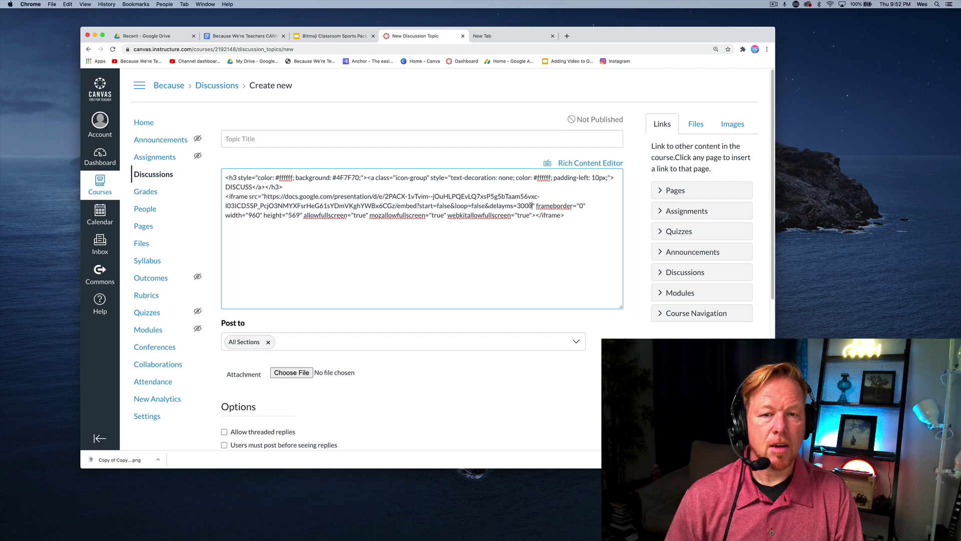
# Append '&rm=minimal' to the embed URL, title the topic 'Sports Discussion', and save it.
pyautogui.write('&rm=m')
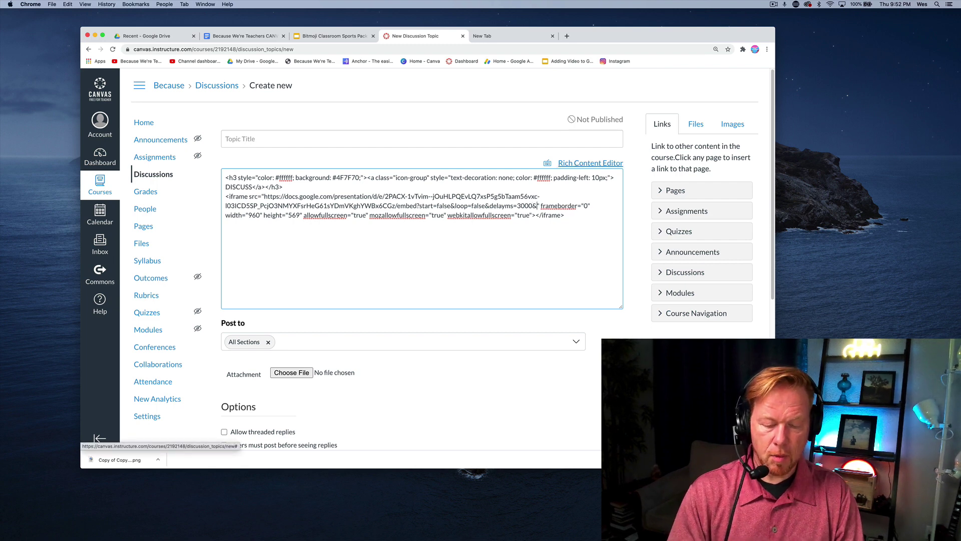
pyautogui.write('ini')
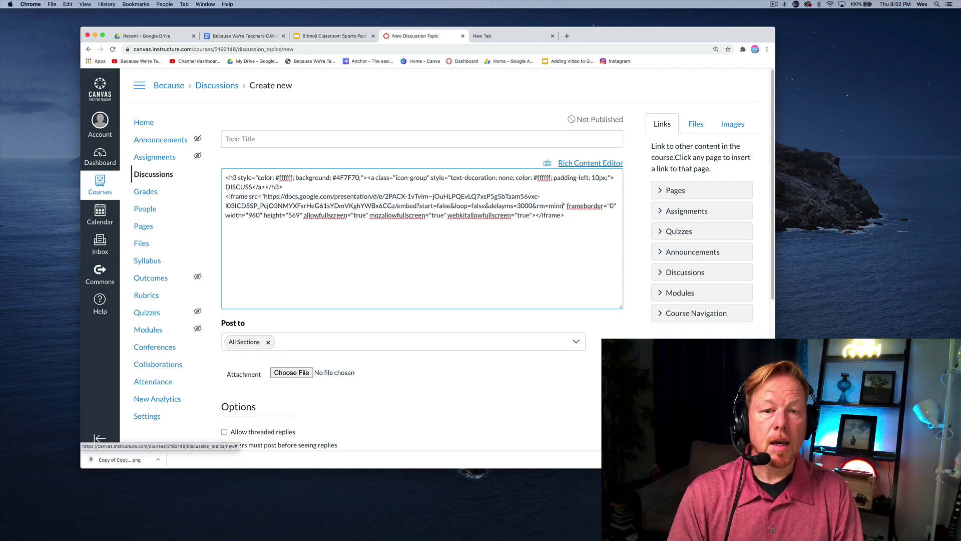
pyautogui.write('mal')
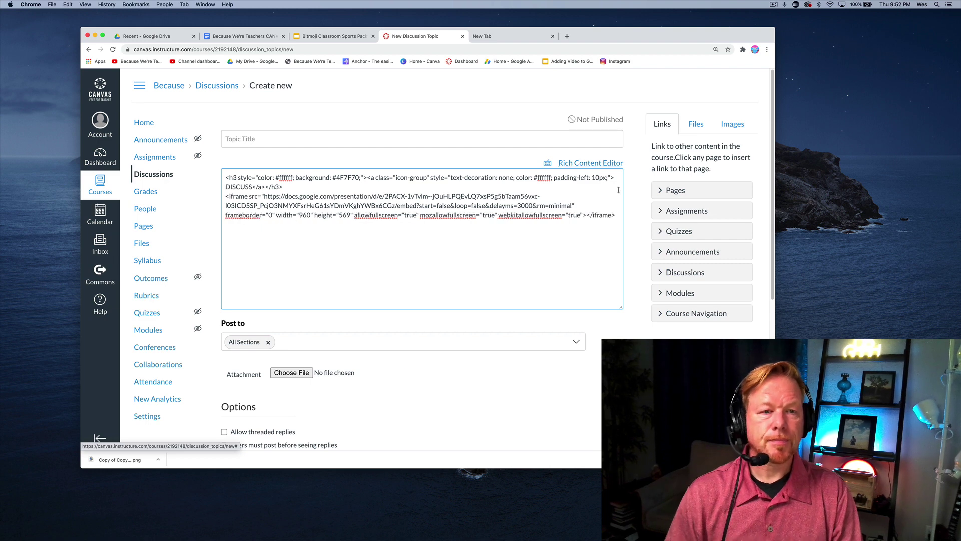
pyautogui.click(367, 138)
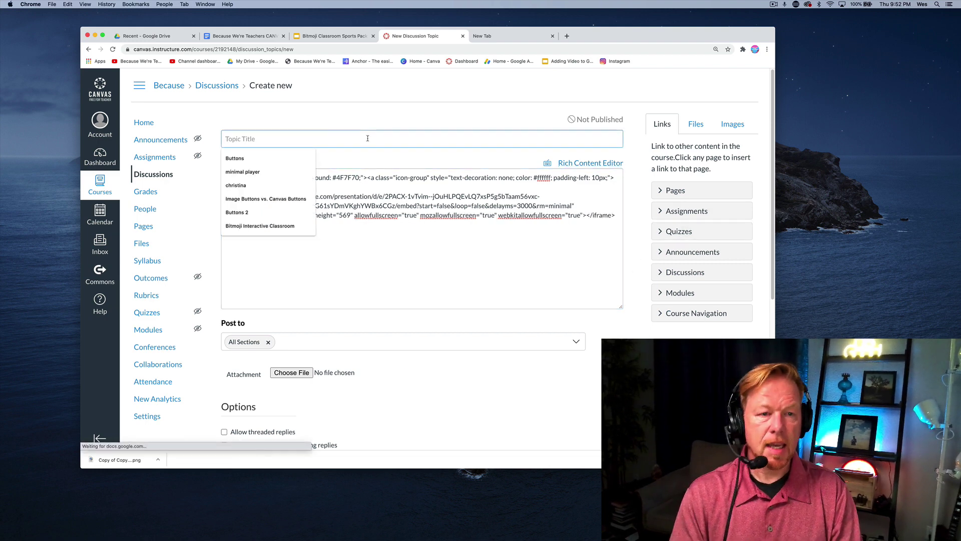
pyautogui.write('Spro')
pyautogui.write('t')
pyautogui.press('BackSpace')
pyautogui.press('BackSpace')
pyautogui.press('BackSpace')
pyautogui.write('orts')
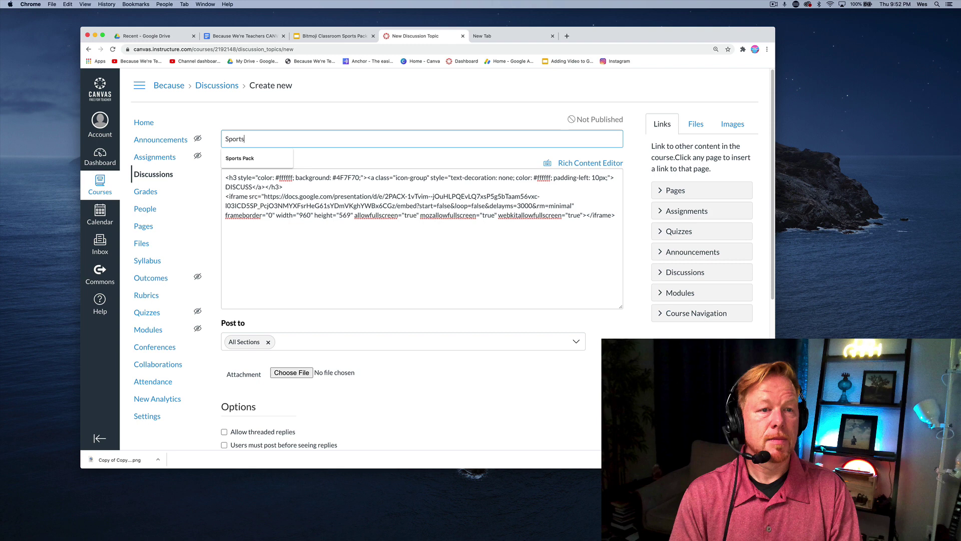
pyautogui.write(' Discussion')
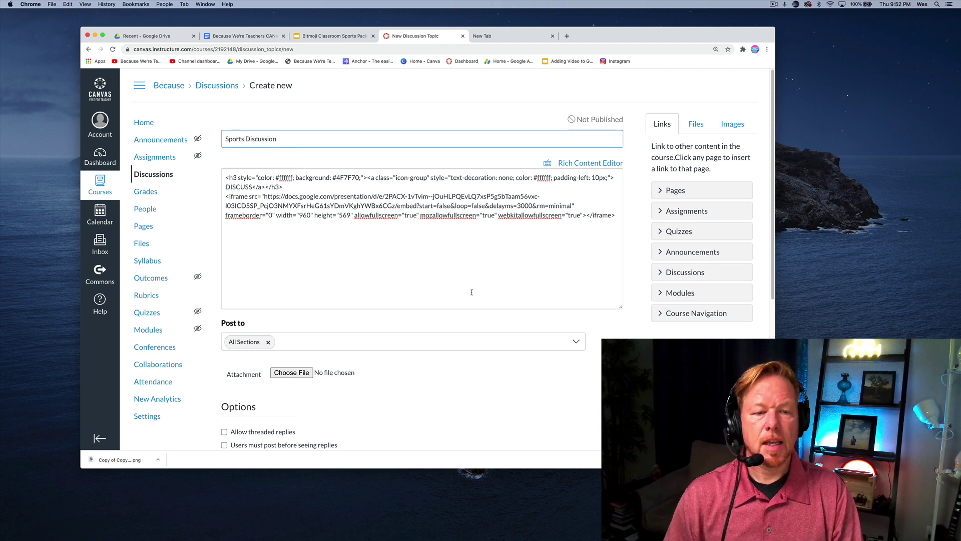
pyautogui.scroll(-5, 472, 292)
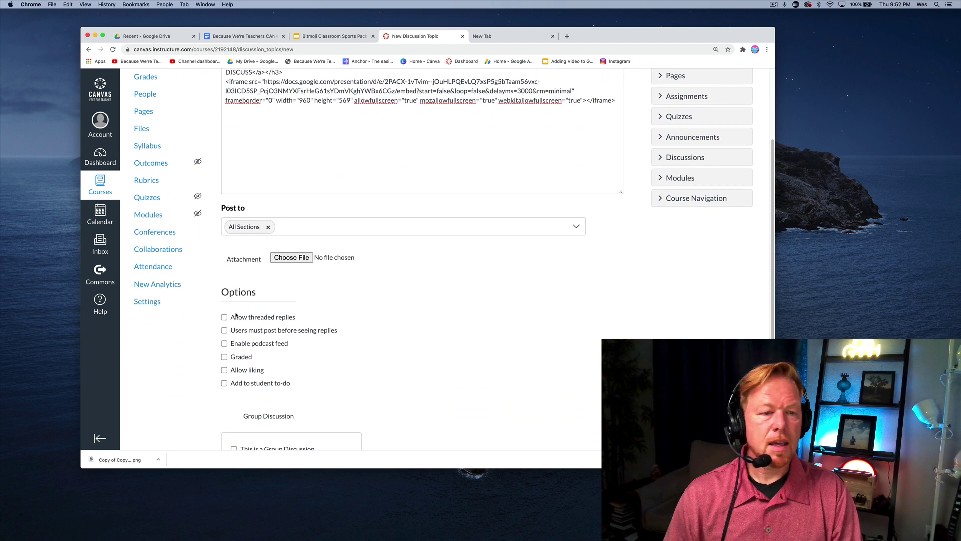
pyautogui.scroll(-5, 242, 322)
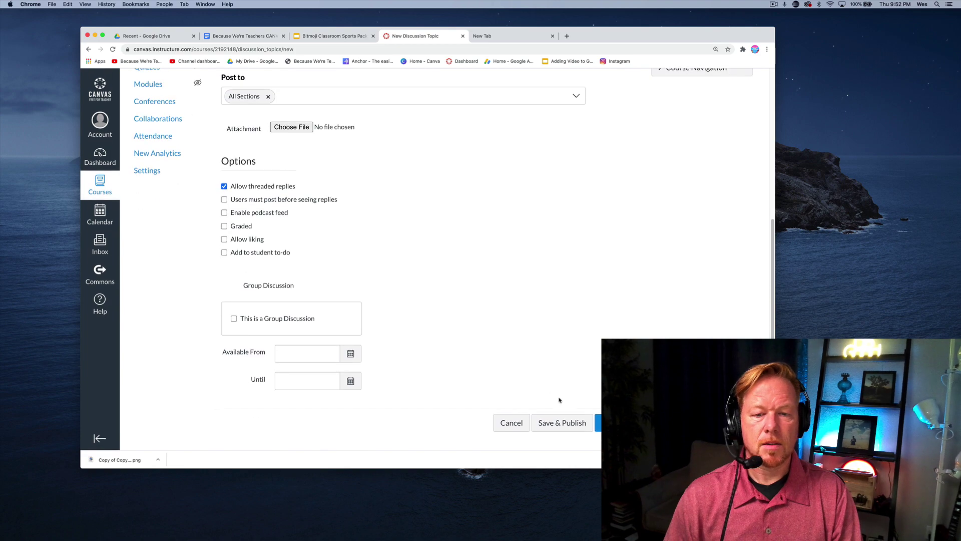
pyautogui.click(599, 425)
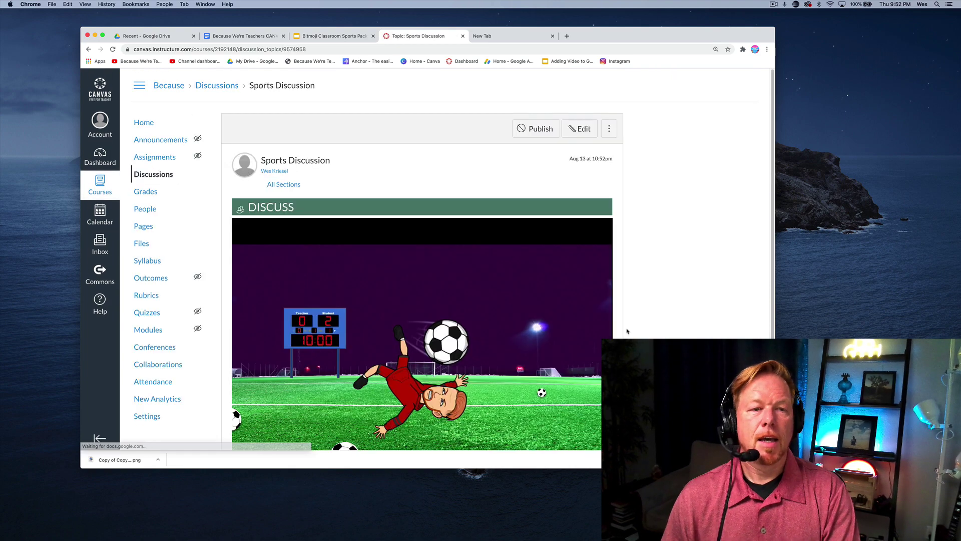
# Scroll through the saved Sports Discussion to review the embedded slideshow.
pyautogui.scroll(-4, 627, 331)
pyautogui.scroll(-1, 626, 332)
pyautogui.scroll(4, 254, 217)
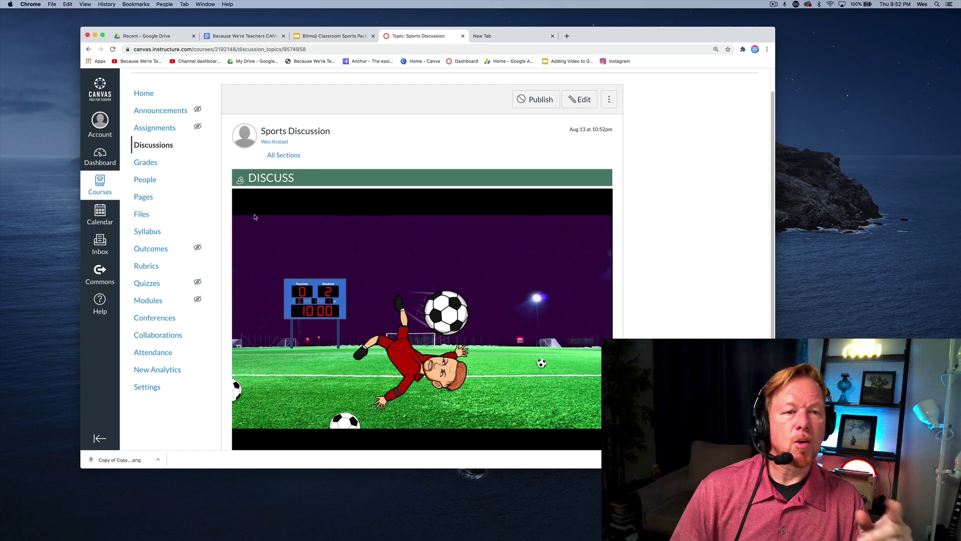
pyautogui.scroll(-4, 389, 268)
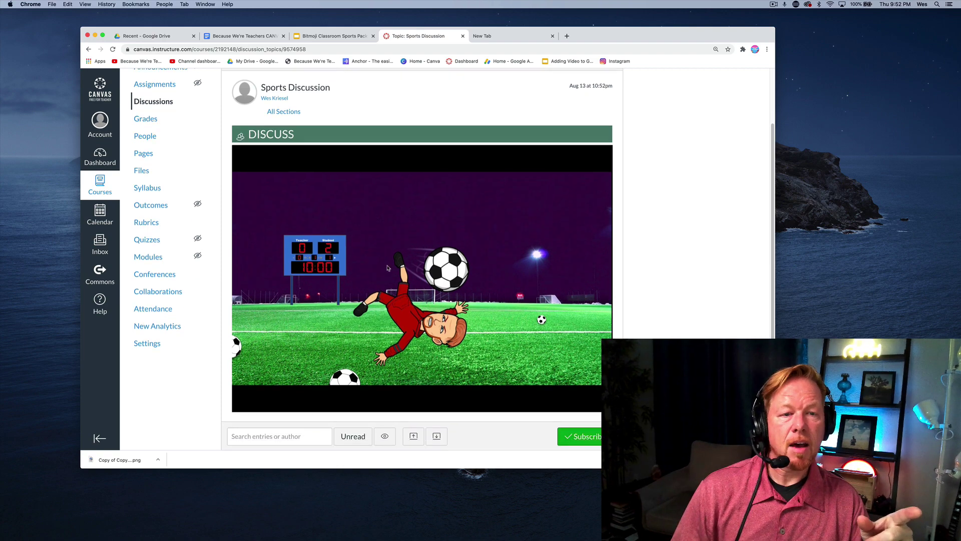
pyautogui.scroll(4, 523, 252)
pyautogui.scroll(-2, 270, 443)
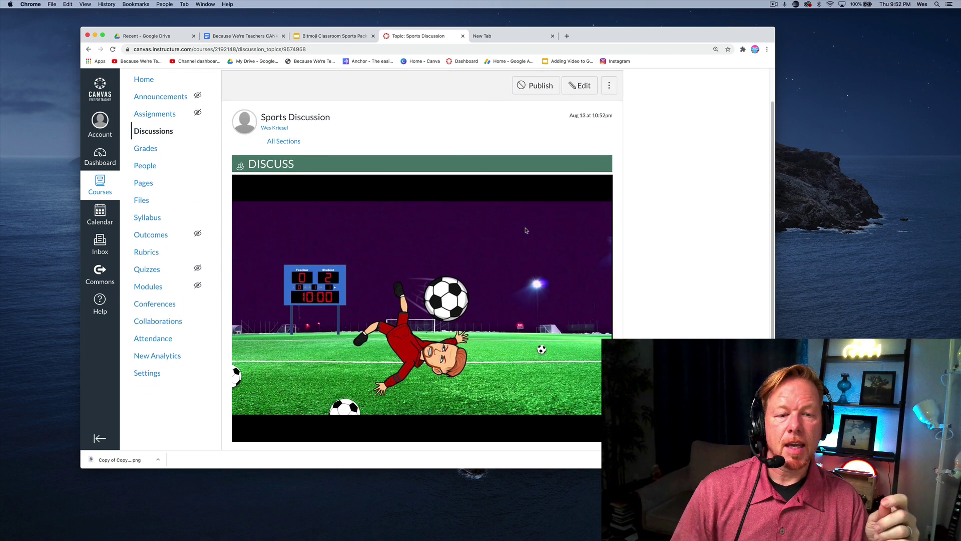
# Widen and reposition the Chrome window, then screenshot the slideshow area.
pyautogui.moveTo(776, 468); pyautogui.dragTo(946, 492)
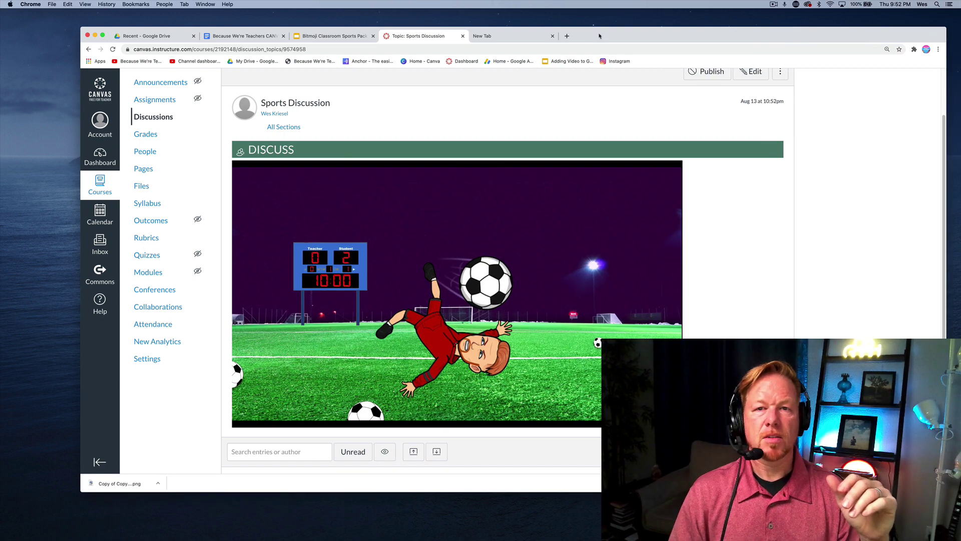
pyautogui.moveTo(599, 36); pyautogui.dragTo(572, 21)
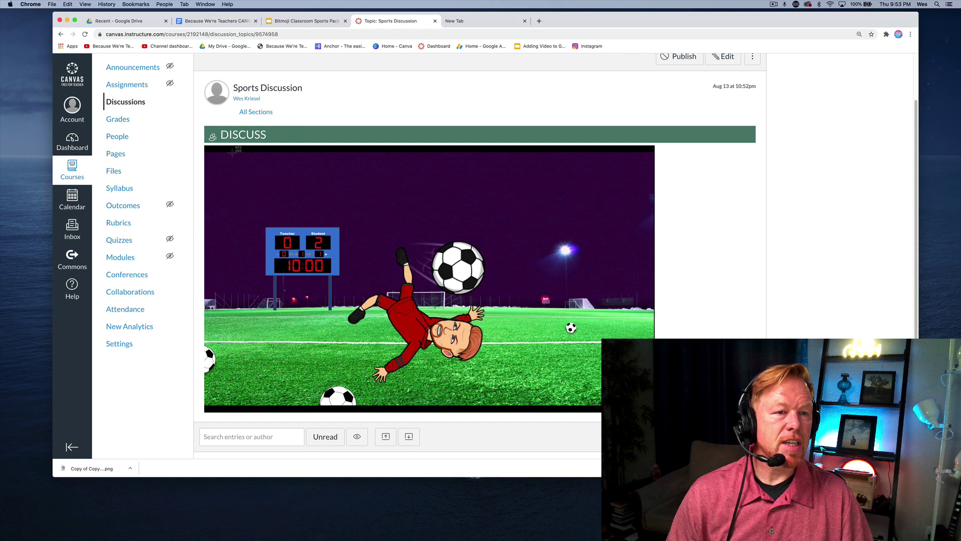
pyautogui.moveTo(204, 153); pyautogui.dragTo(653, 404)
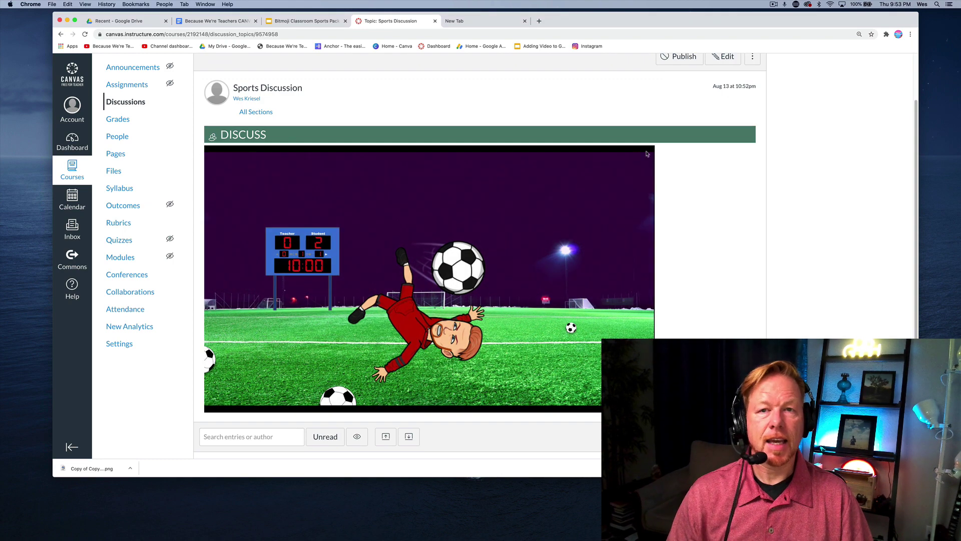
# Search Google for 'canva palette gen' and open Canva's Color Palette Generator.
pyautogui.click(494, 23)
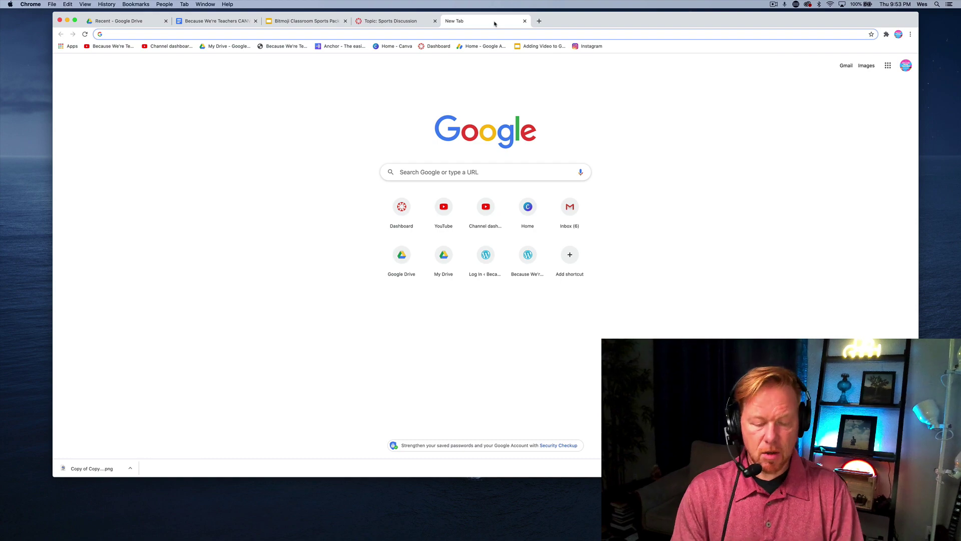
pyautogui.write('canva palet')
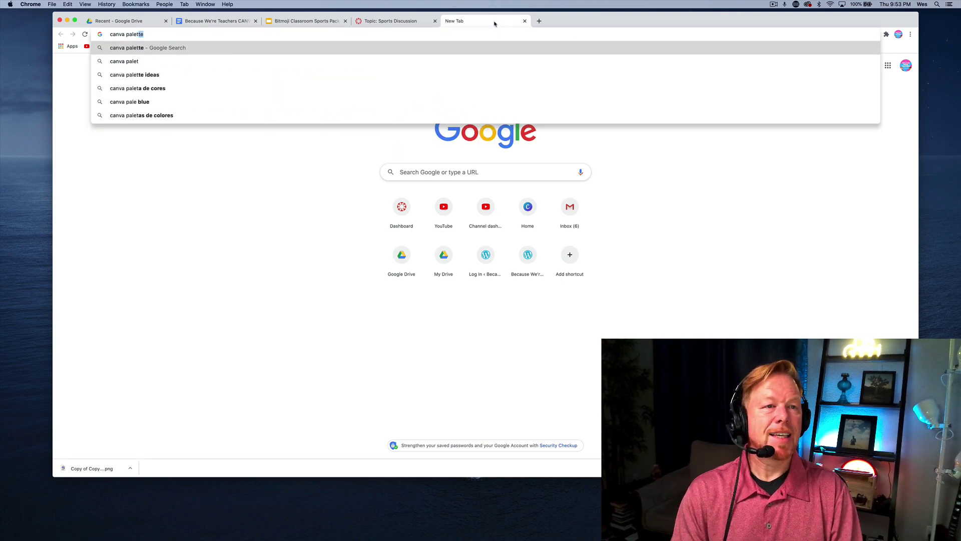
pyautogui.write('te gen')
pyautogui.press('Return')
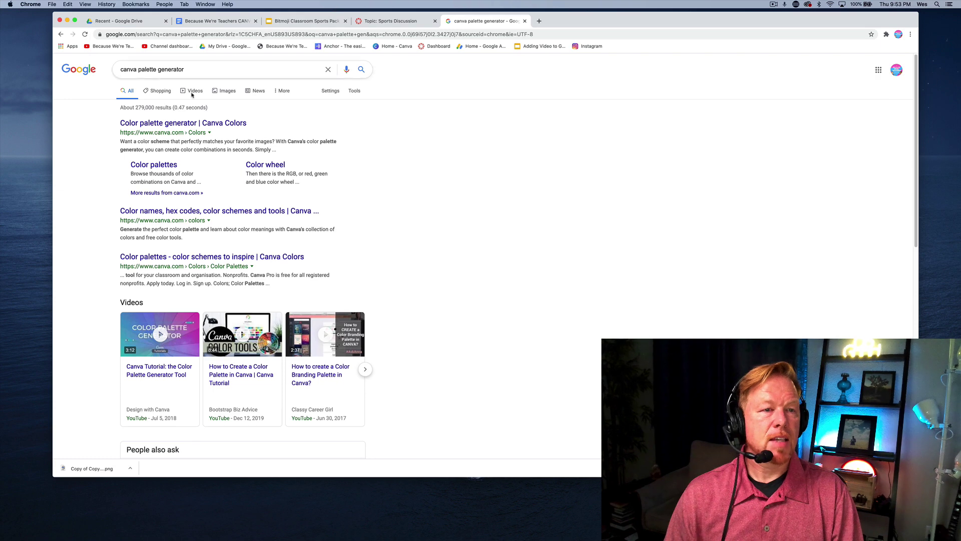
pyautogui.keyDown('super'); pyautogui.click(171, 123); pyautogui.keyUp('super')
pyautogui.click(564, 22)
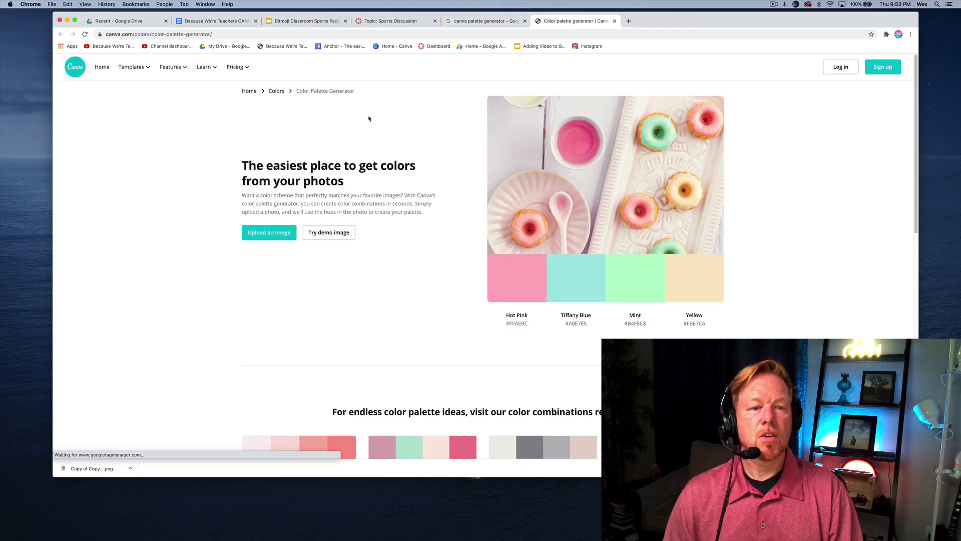
# Upload the soccer screenshot from Desktop and select the Chateau Green code #45B451.
pyautogui.click(283, 233)
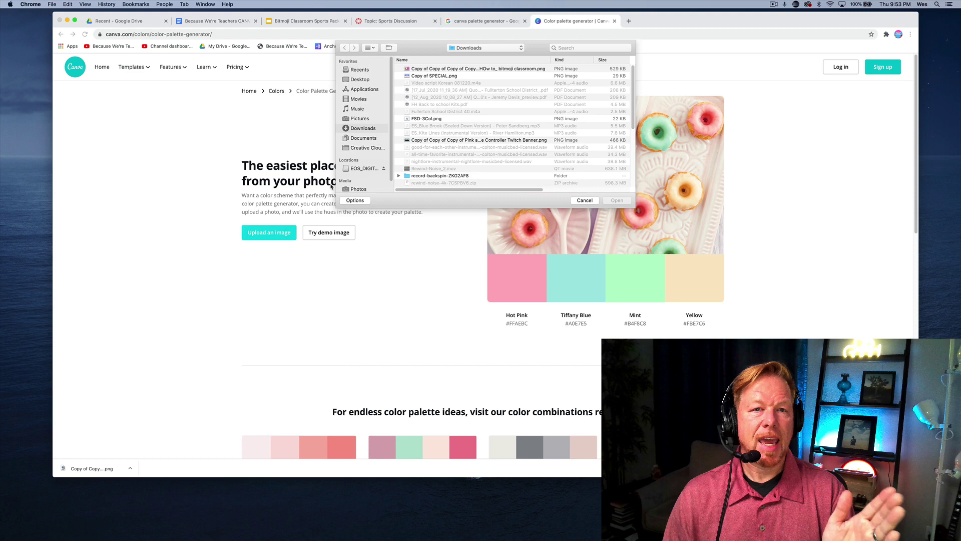
pyautogui.click(366, 81)
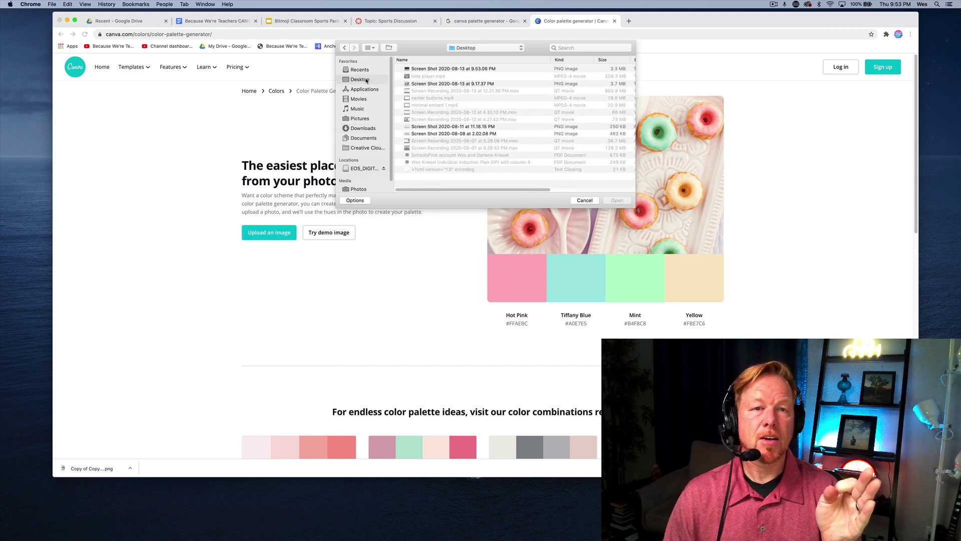
pyautogui.doubleClick(426, 69)
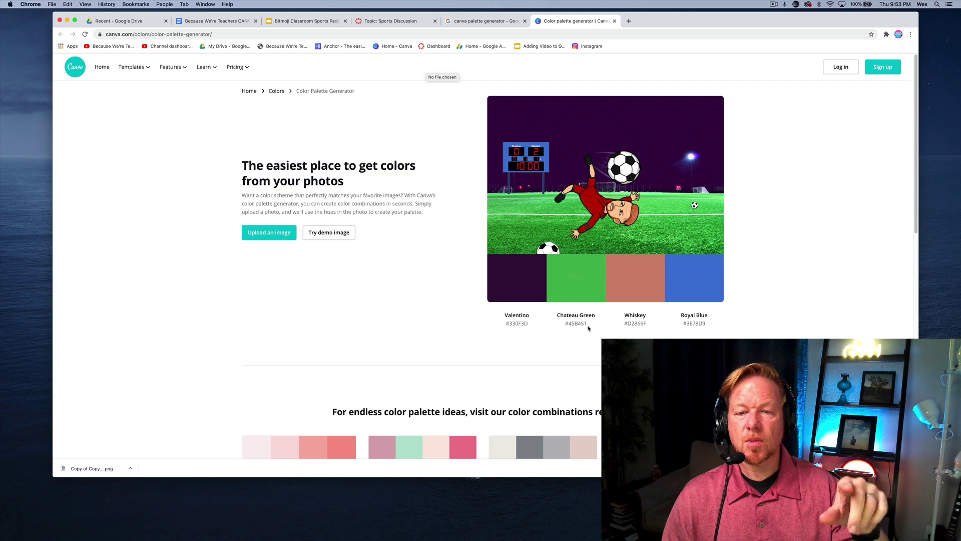
pyautogui.moveTo(588, 325); pyautogui.dragTo(564, 325)
pyautogui.press('super+c')
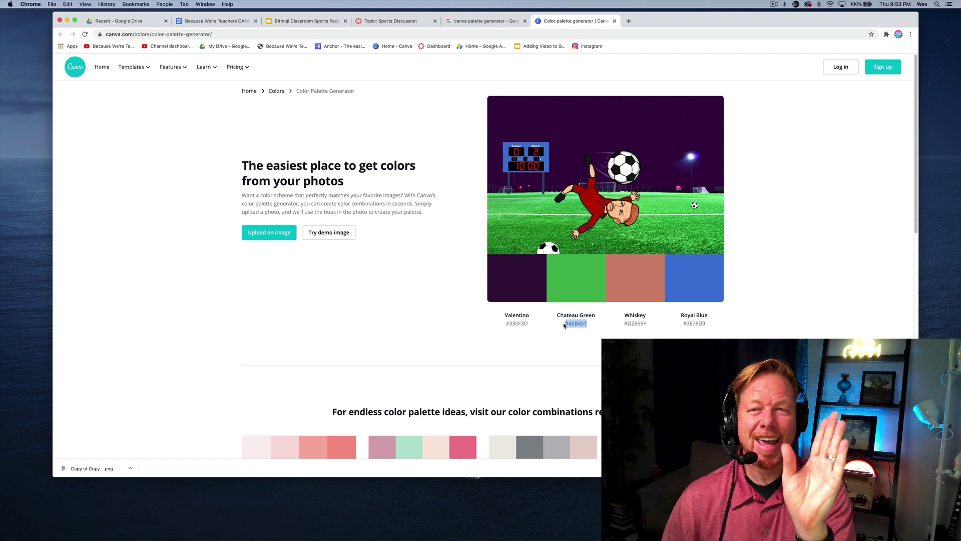
pyautogui.click(397, 21)
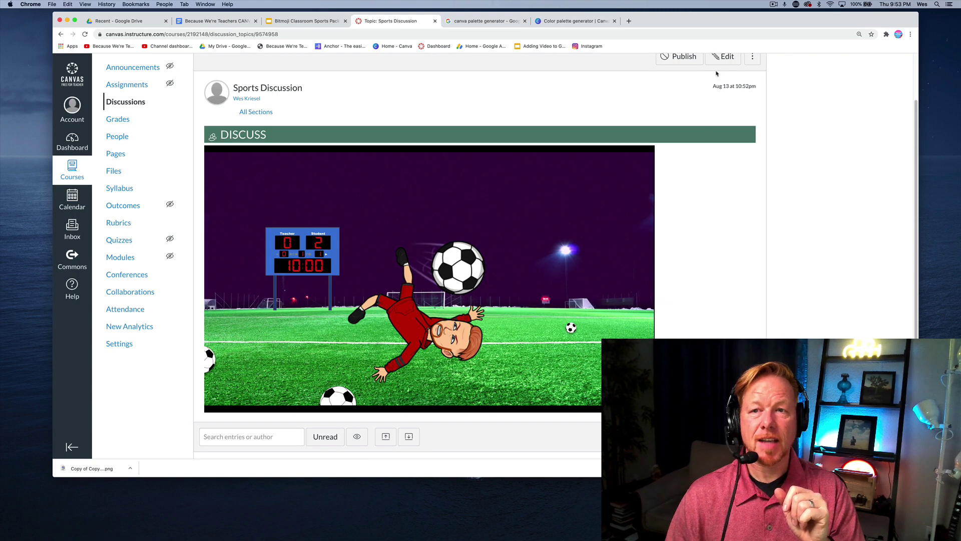
# In the Sports Discussion's HTML, replace the DISCUSS banner background hex with #45B451.
pyautogui.click(724, 56)
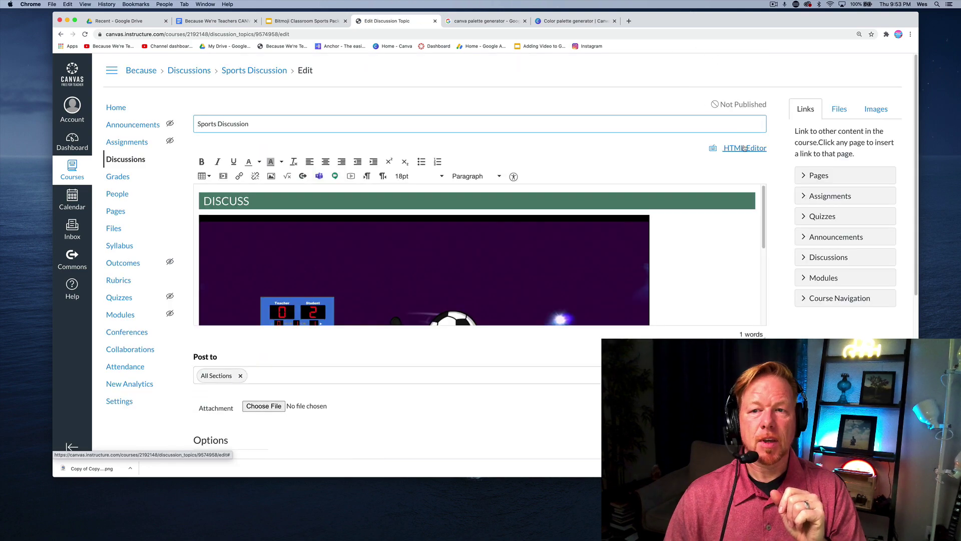
pyautogui.click(745, 149)
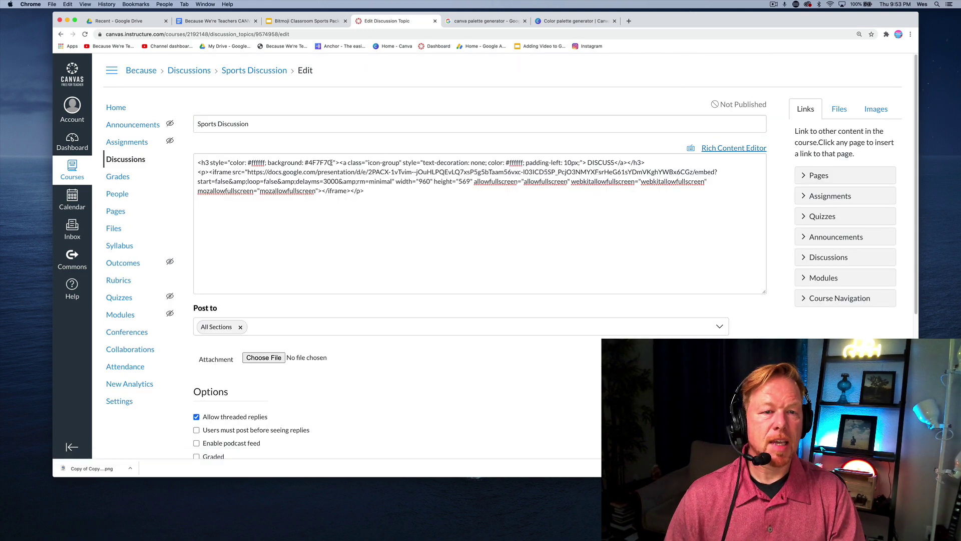
pyautogui.scroll(5, 331, 162)
pyautogui.moveTo(331, 163); pyautogui.dragTo(273, 165)
pyautogui.press('BackSpace')
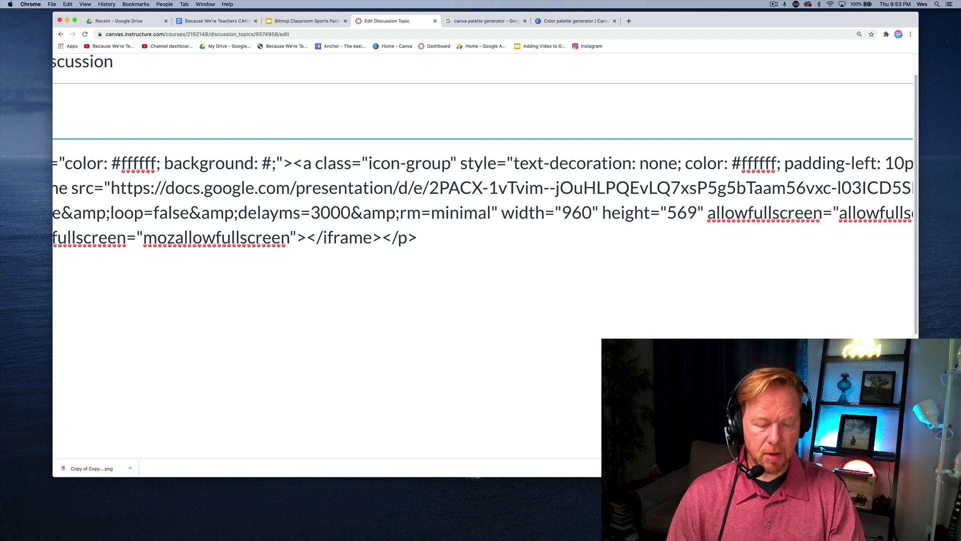
pyautogui.press('super+v')
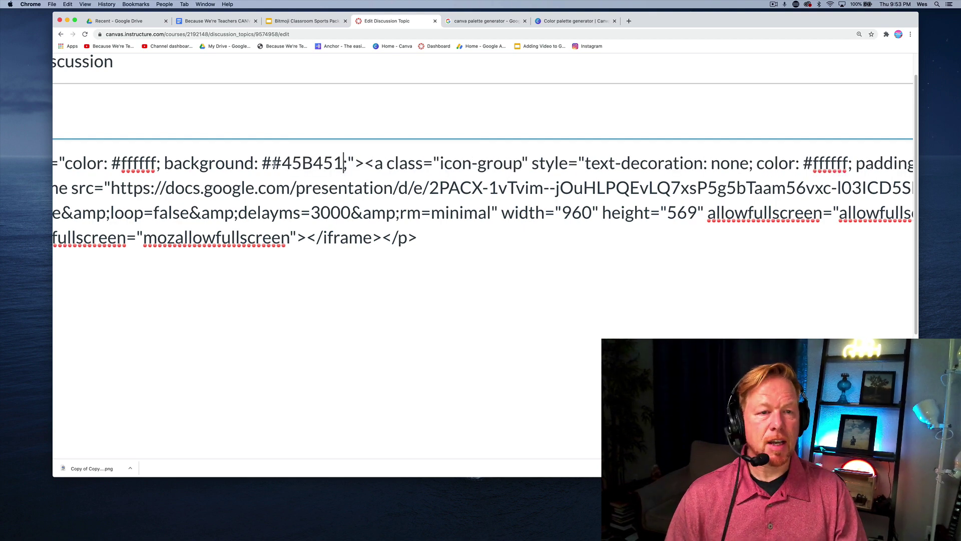
pyautogui.press('BackSpace')
pyautogui.press('super+0')
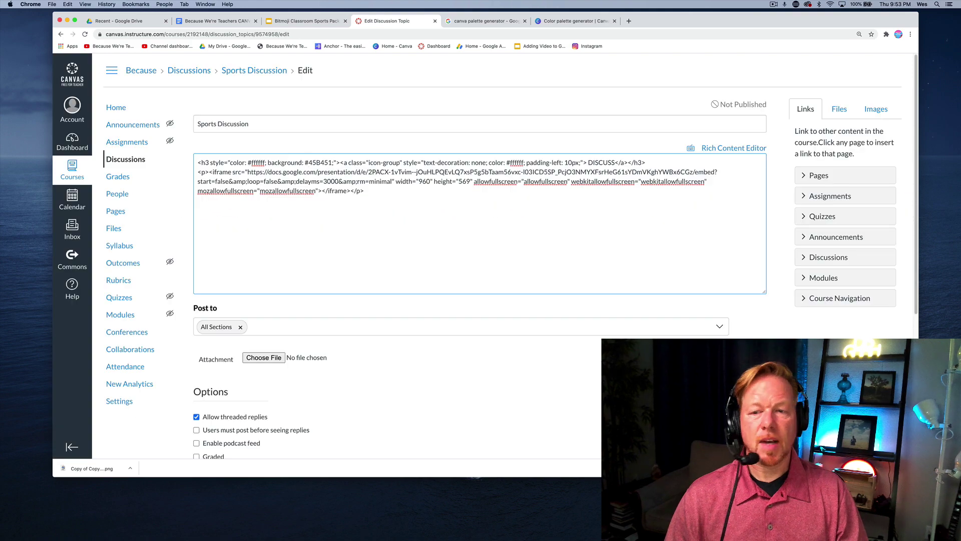
# Save the Sports Discussion topic and check the recolored banner.
pyautogui.scroll(-5, 741, 331)
pyautogui.click(741, 331)
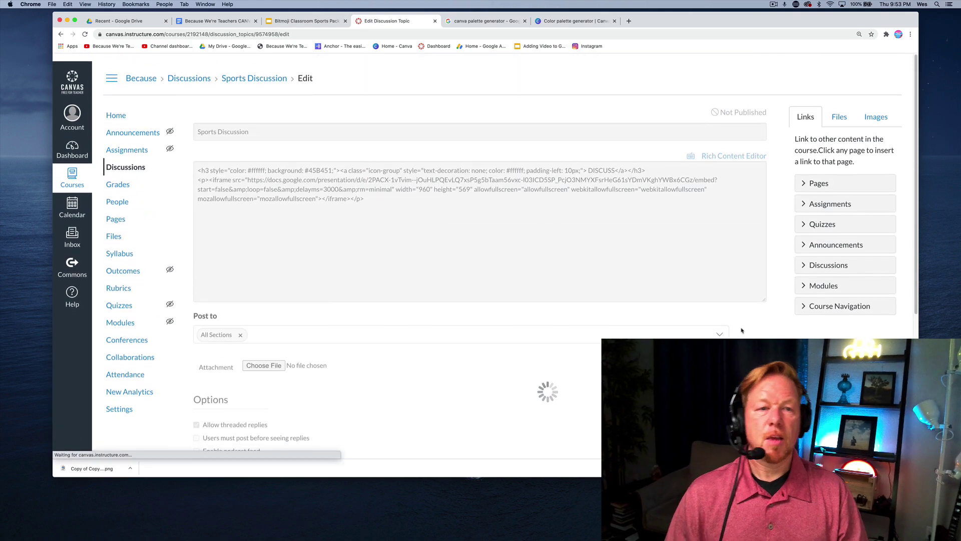
pyautogui.scroll(-2, 596, 202)
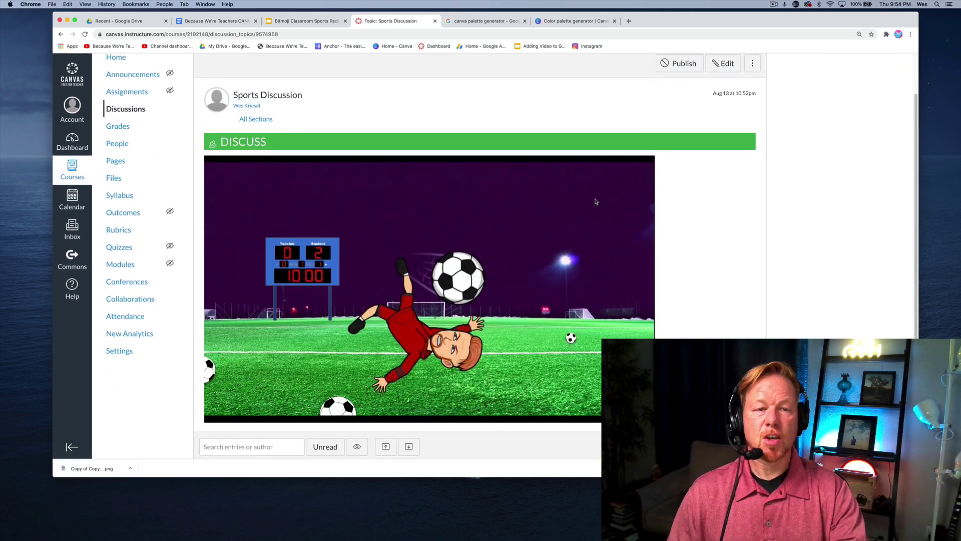
pyautogui.scroll(-1, 596, 201)
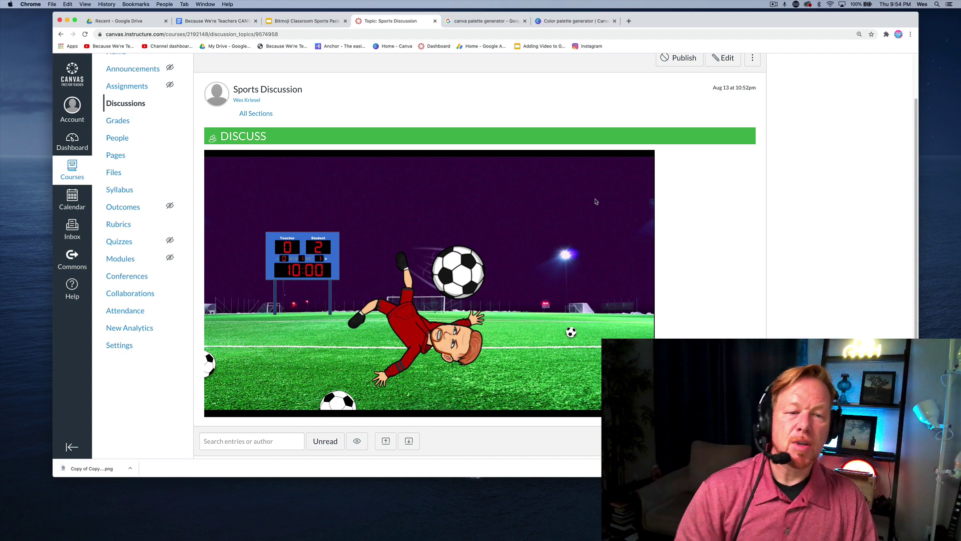
# Screenshot the snowy mountain slide and start an image upload in Canva's palette generator.
pyautogui.click(299, 22)
pyautogui.press('Escape')
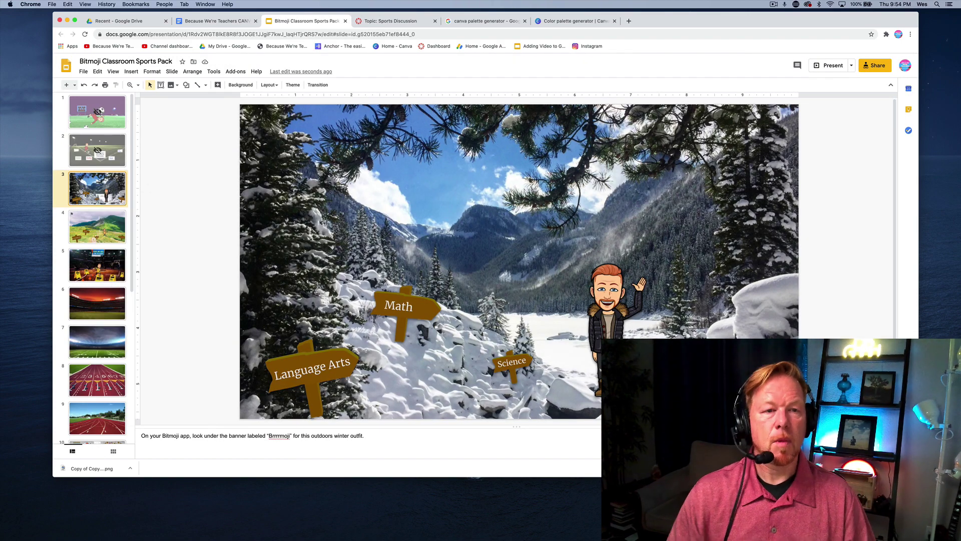
pyautogui.moveTo(243, 106); pyautogui.dragTo(245, 138)
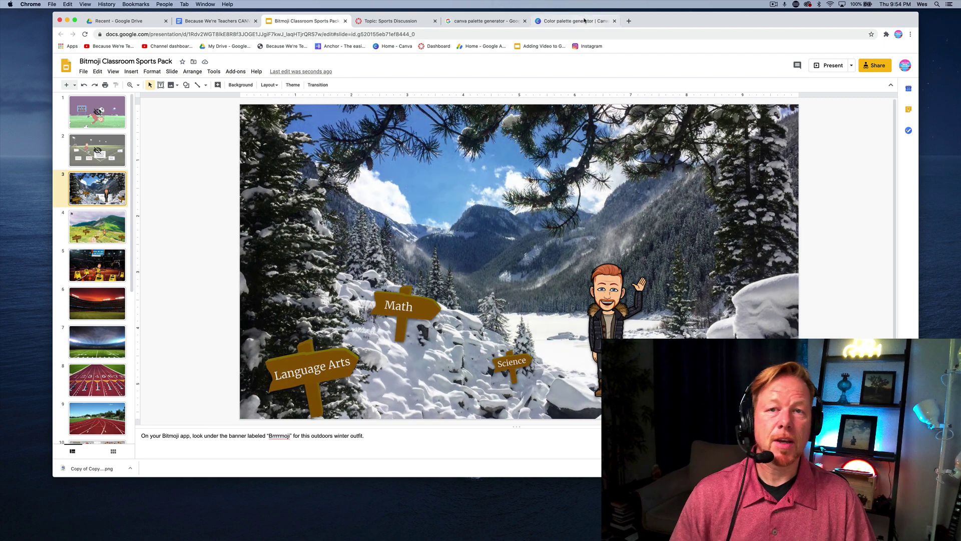
pyautogui.click(584, 21)
pyautogui.click(274, 231)
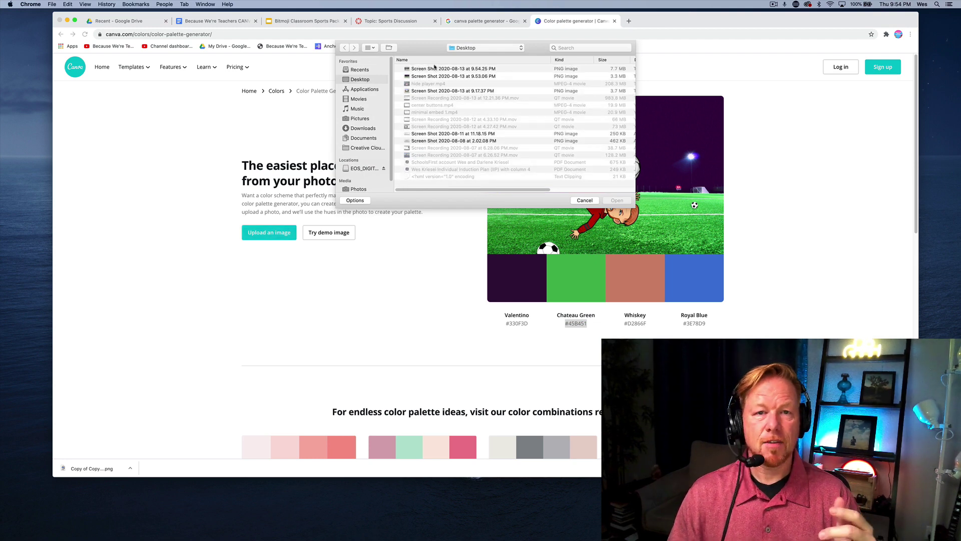
# Upload the newest Desktop screenshot and select the Polo Blue code #7FA0C9.
pyautogui.doubleClick(434, 69)
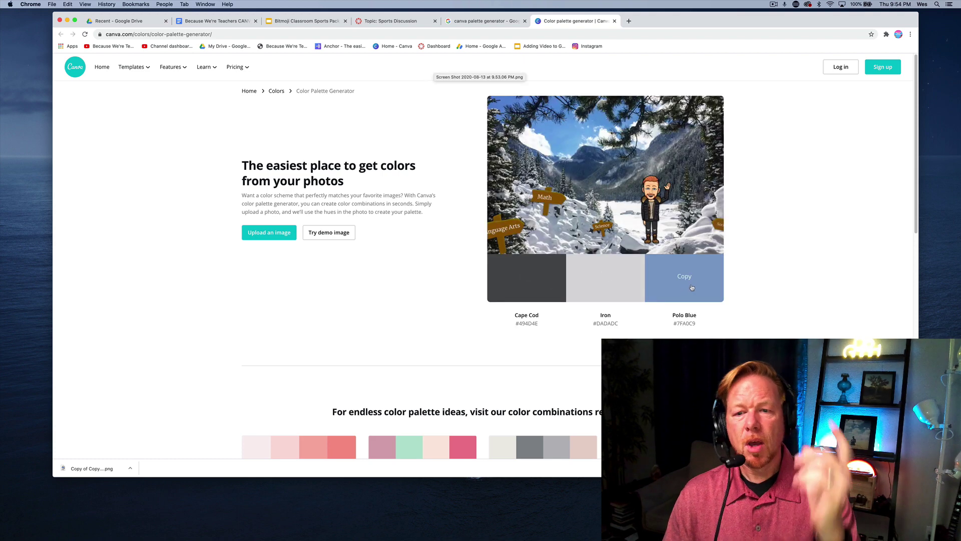
pyautogui.moveTo(697, 324); pyautogui.dragTo(673, 324)
pyautogui.press('super+c')
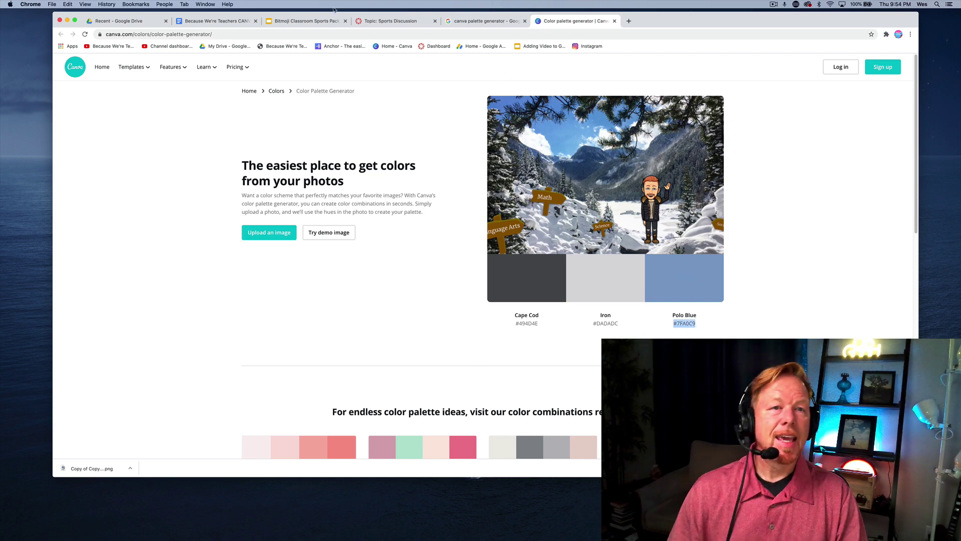
# Start a new Canvas discussion and paste #7FA0C9 into its body.
pyautogui.click(387, 22)
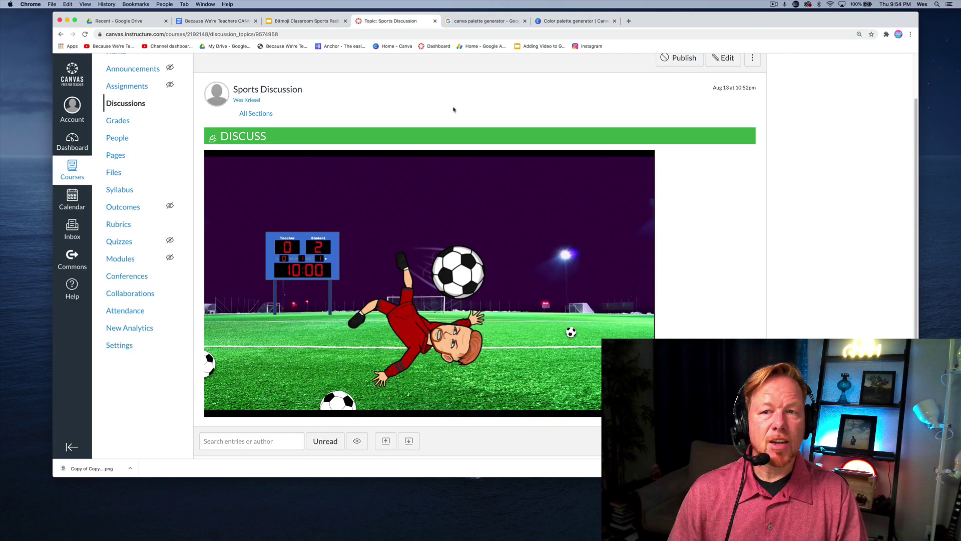
pyautogui.scroll(1, 134, 107)
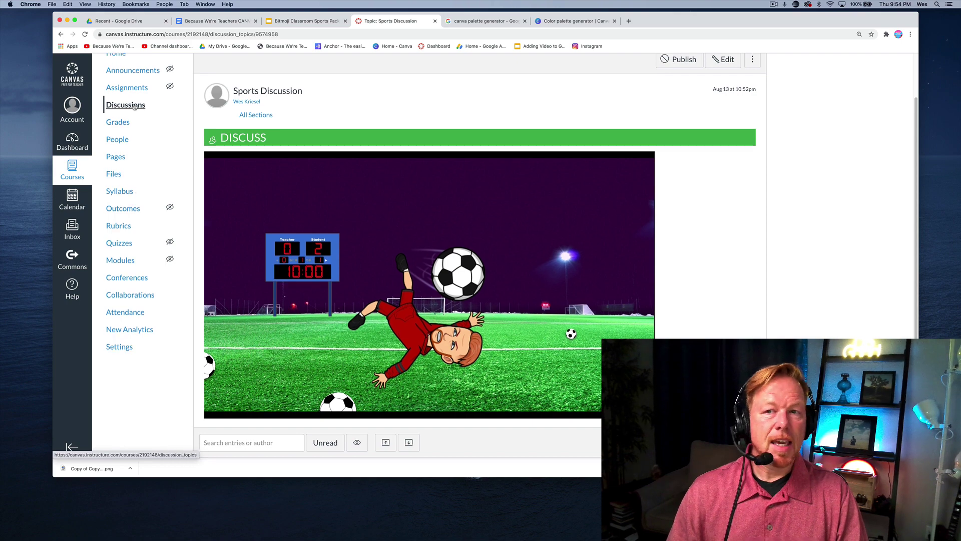
pyautogui.scroll(2, 134, 107)
pyautogui.click(125, 160)
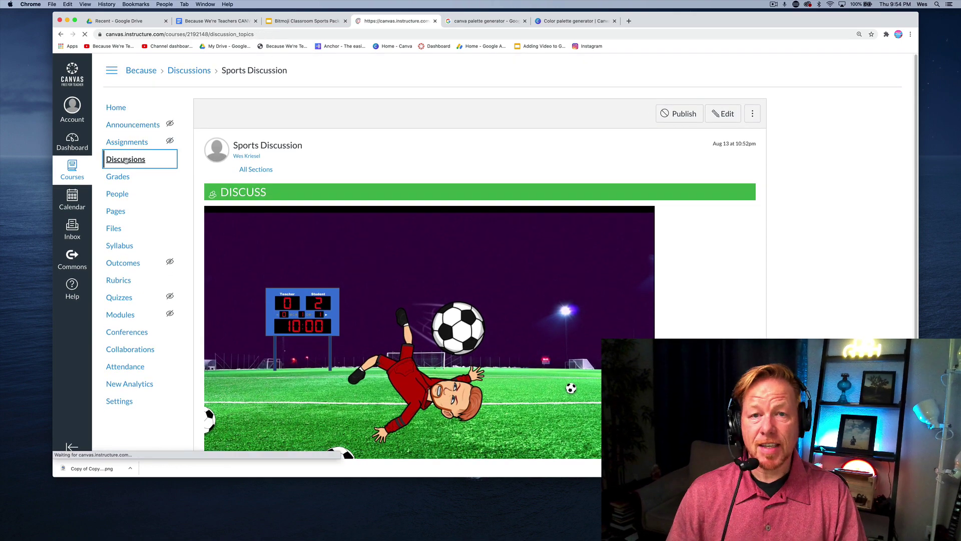
pyautogui.click(821, 109)
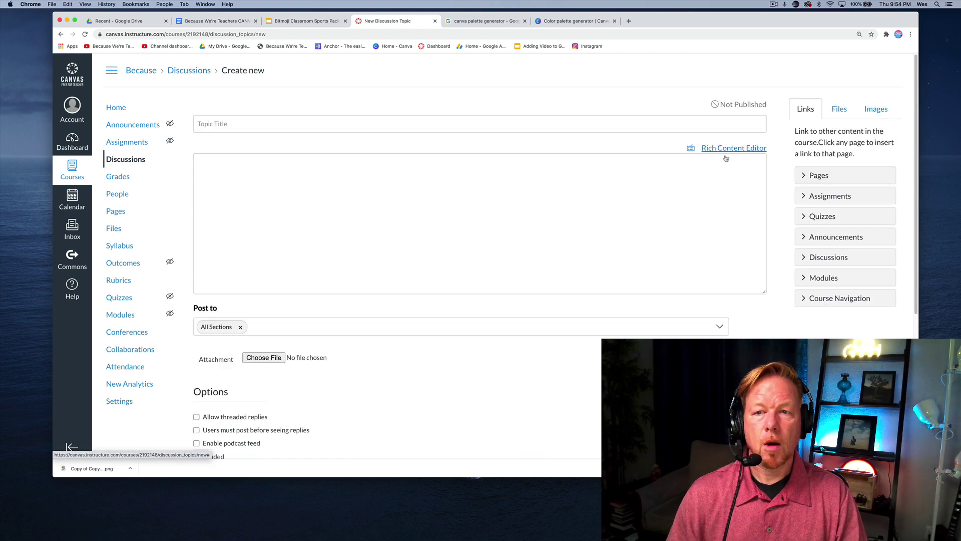
pyautogui.click(604, 202)
pyautogui.press('super+v')
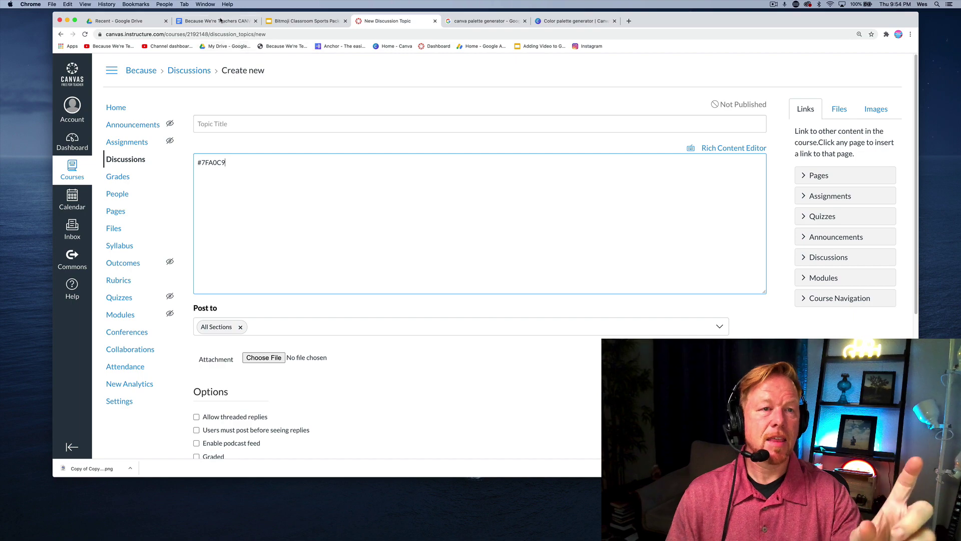
# Bring up the CANVAS CODE COPY document's Color Codes list.
pyautogui.click(221, 22)
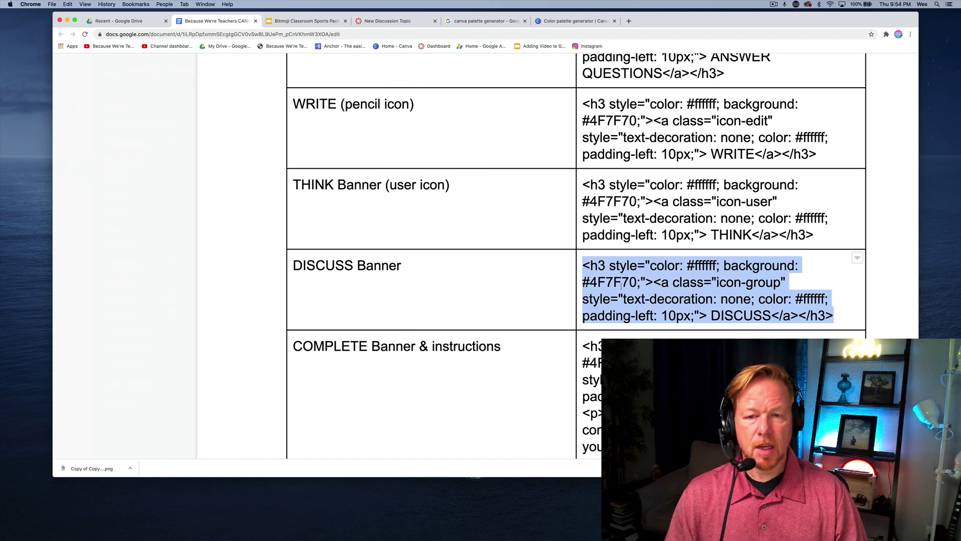
pyautogui.press('super+0')
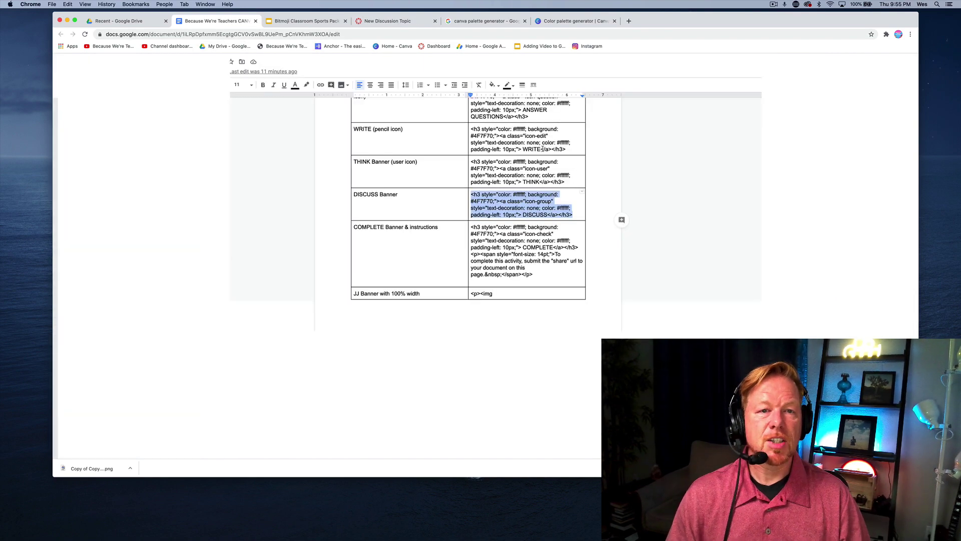
pyautogui.scroll(15, 542, 148)
pyautogui.scroll(-10, 543, 148)
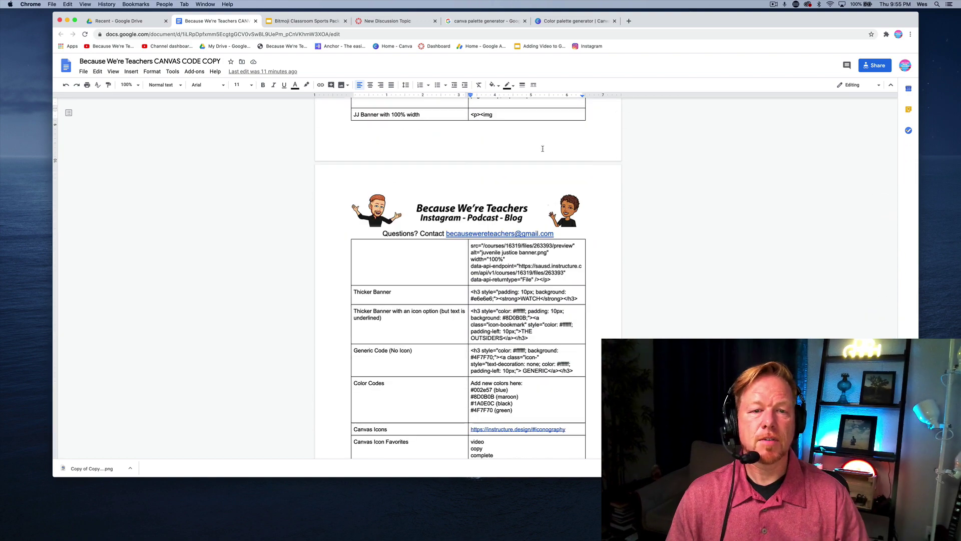
# Paste the DISCUSS heading HTML and set its banner background to #7FA0C9.
pyautogui.click(388, 21)
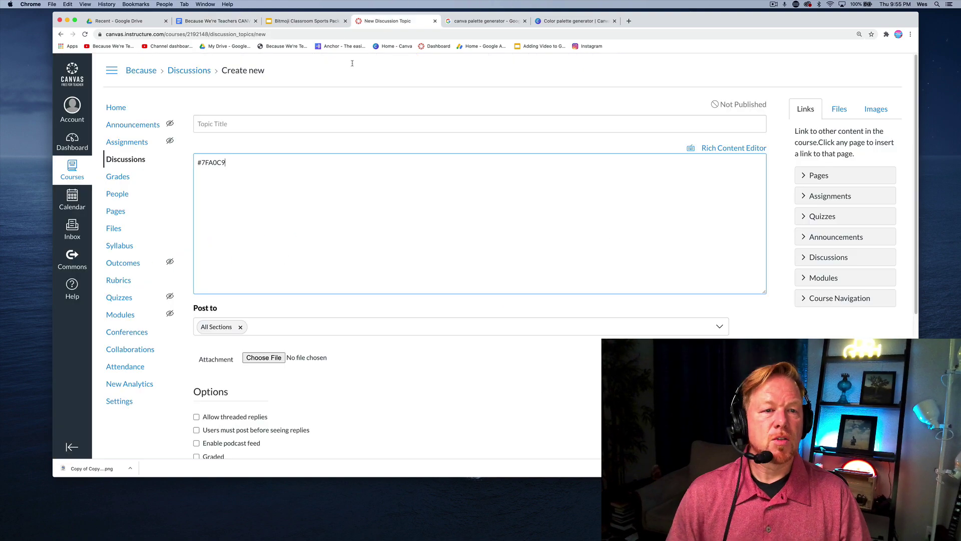
pyautogui.write('<h3 style="color: #ffffff; background: #4F7F70;"><a class="icon-group" style="text-decoration: none; color: #ffffff; padding-left: 10px;"> DISCUSS</a></h3>')
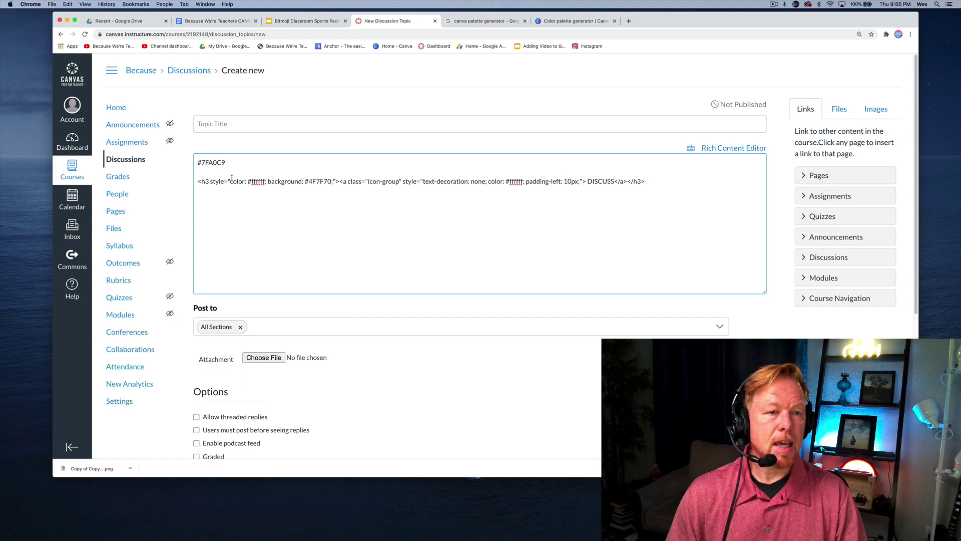
pyautogui.moveTo(227, 162); pyautogui.dragTo(185, 166)
pyautogui.press('super+c')
pyautogui.press('BackSpace')
pyautogui.scroll(5, 184, 166)
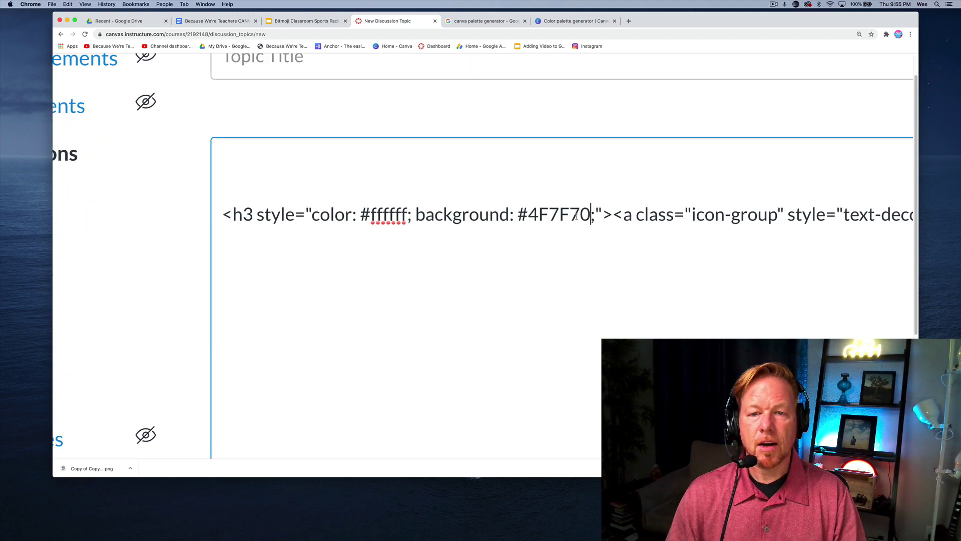
pyautogui.moveTo(592, 215); pyautogui.dragTo(539, 216)
pyautogui.press('BackSpace')
pyautogui.press('BackSpace')
pyautogui.press('super+v')
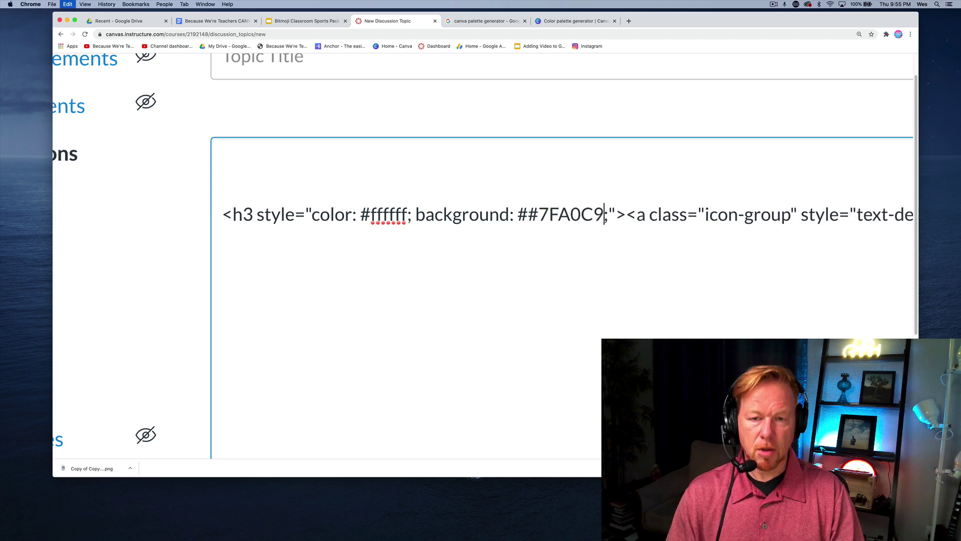
pyautogui.click(536, 222)
pyautogui.press('BackSpace')
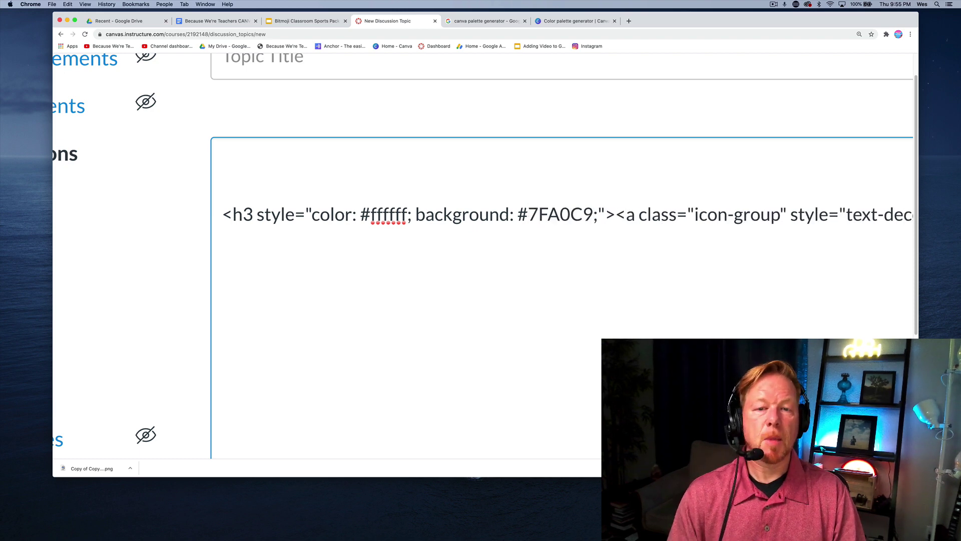
pyautogui.click(223, 215)
pyautogui.press('BackSpace')
pyautogui.press('BackSpace')
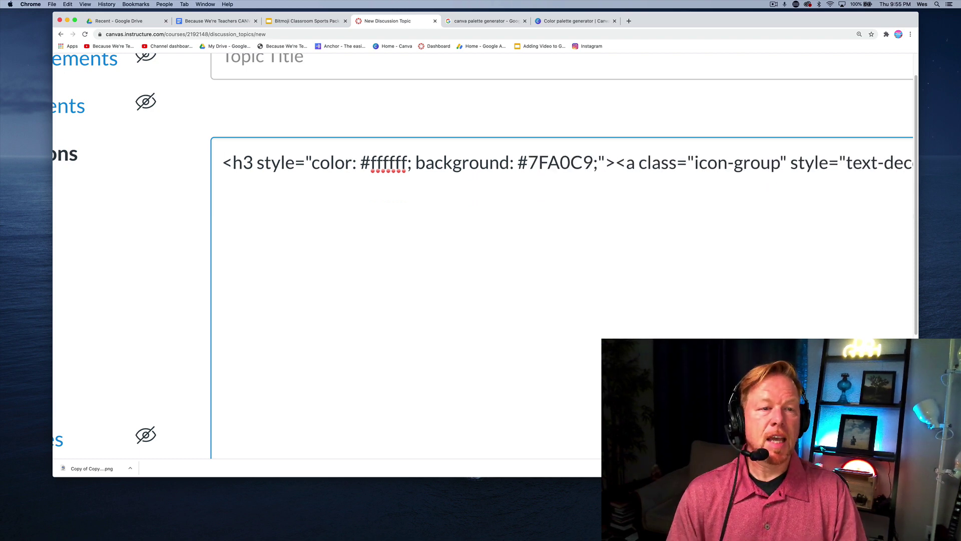
pyautogui.press('super+minus')
pyautogui.press('super+minus')
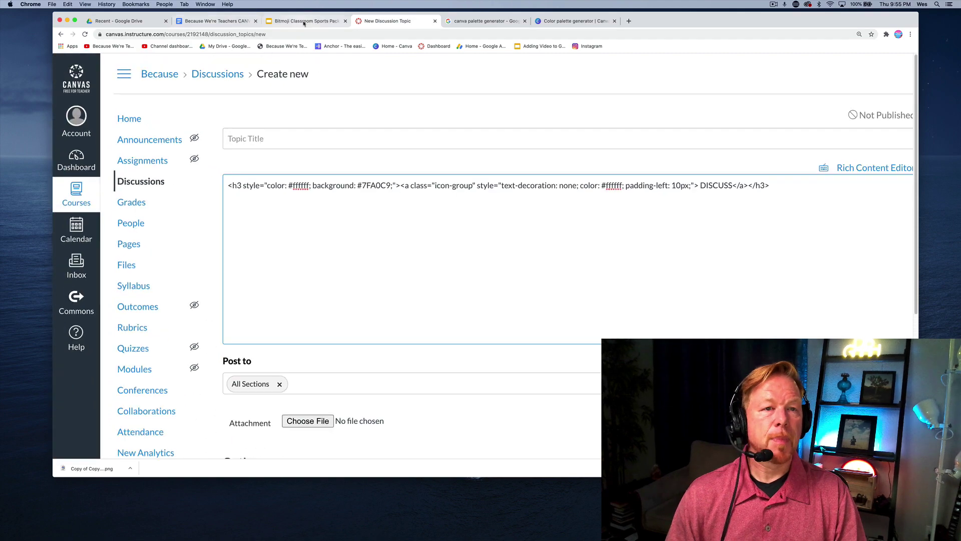
# Open the Bitmoji Sports Pack slides' File menu, then return to the zoomed-out discussion draft.
pyautogui.click(307, 22)
pyautogui.click(83, 72)
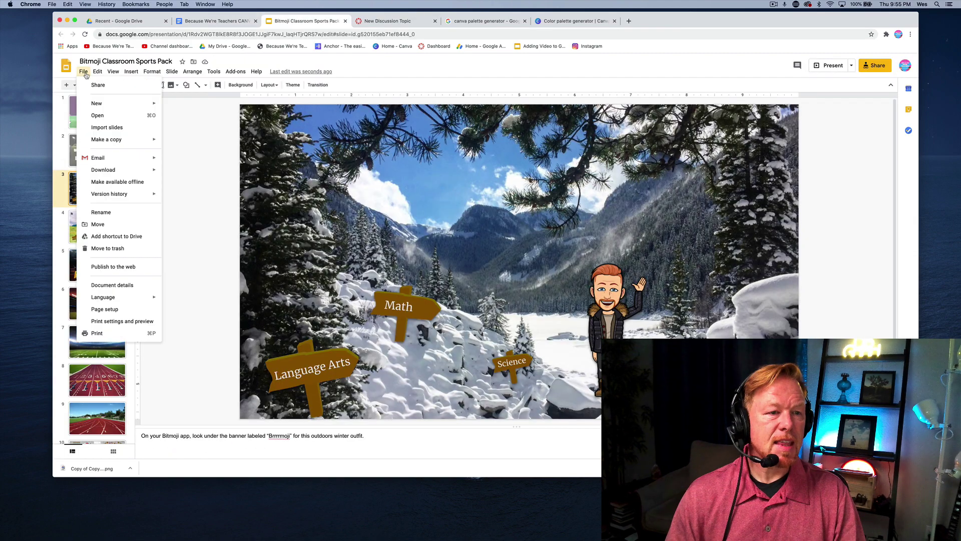
pyautogui.hotkey('ctrl', 'Tab')
pyautogui.press('super+minus')
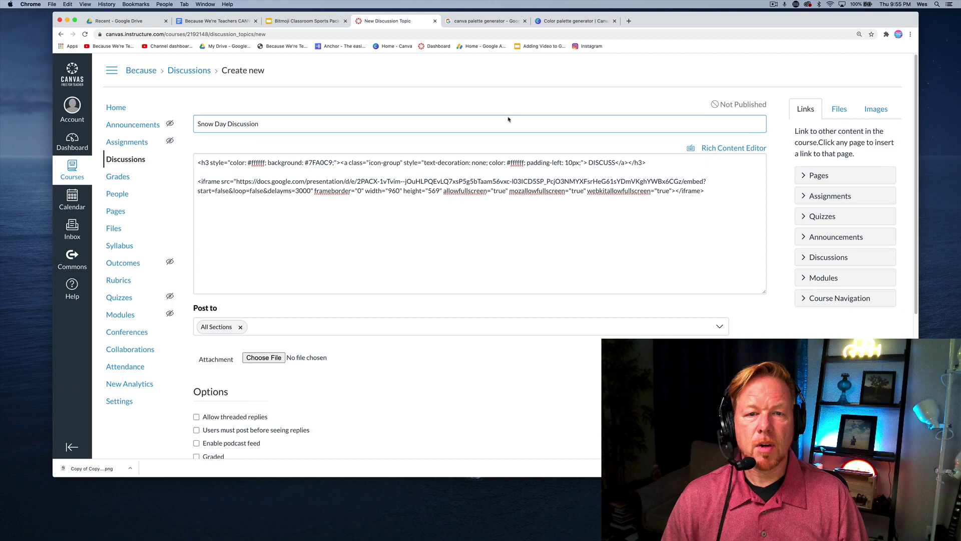
pyautogui.scroll(-5, 509, 294)
pyautogui.press('Return')
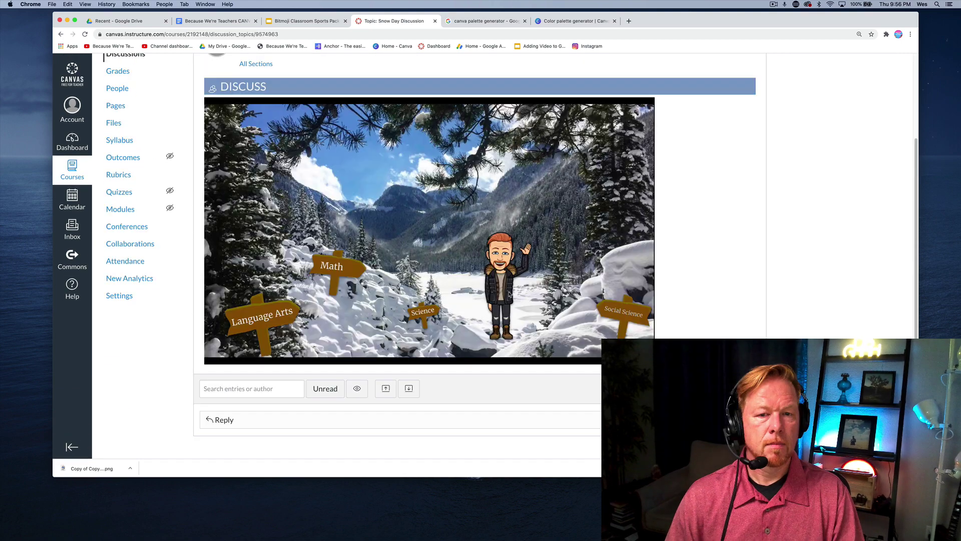
pyautogui.scroll(-3, 509, 294)
pyautogui.scroll(5, 601, 295)
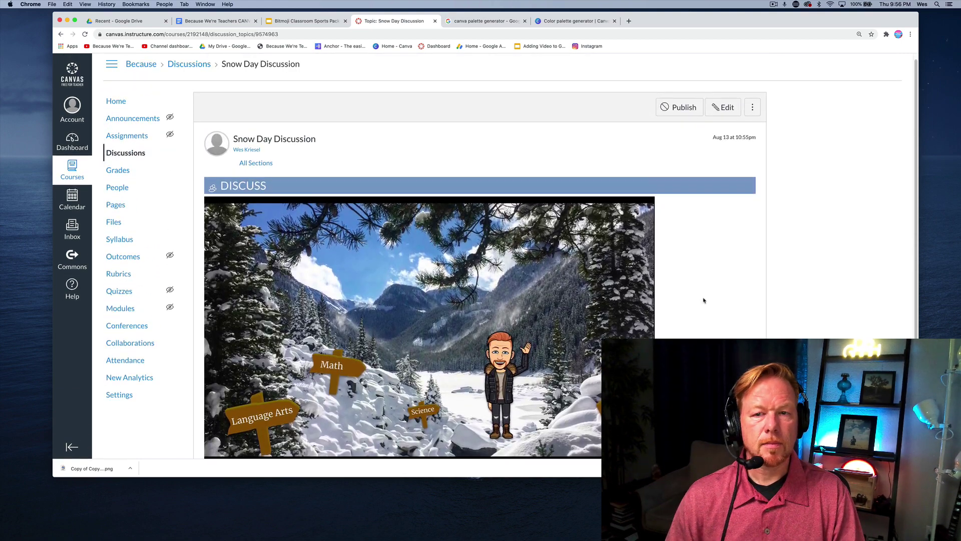
pyautogui.scroll(-5, 704, 300)
pyautogui.scroll(2, 704, 301)
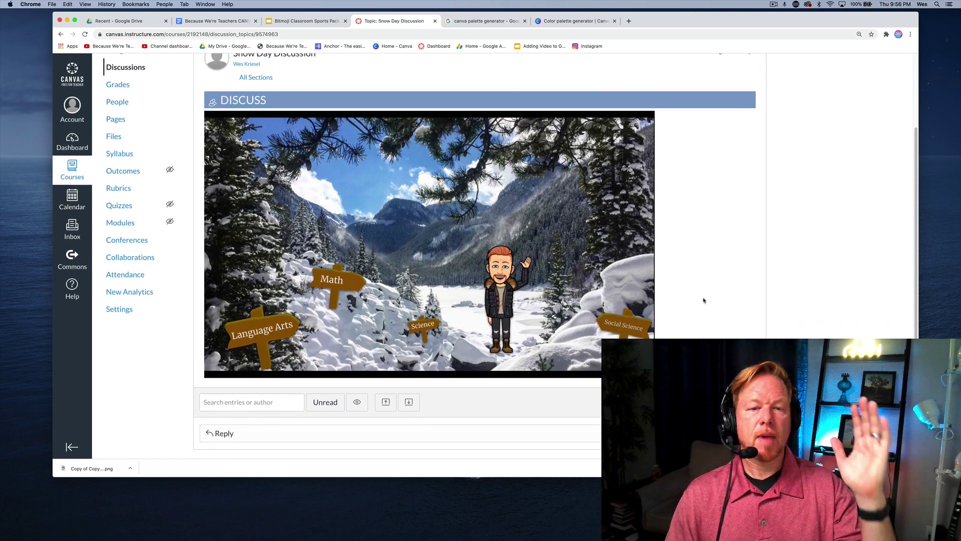
pyautogui.scroll(1, 704, 301)
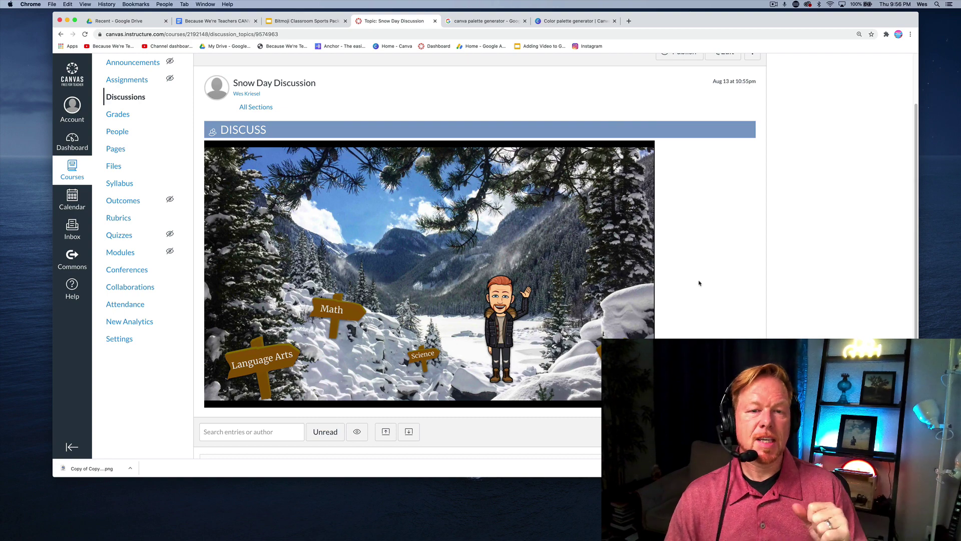
pyautogui.scroll(-2, 699, 284)
pyautogui.scroll(5, 700, 283)
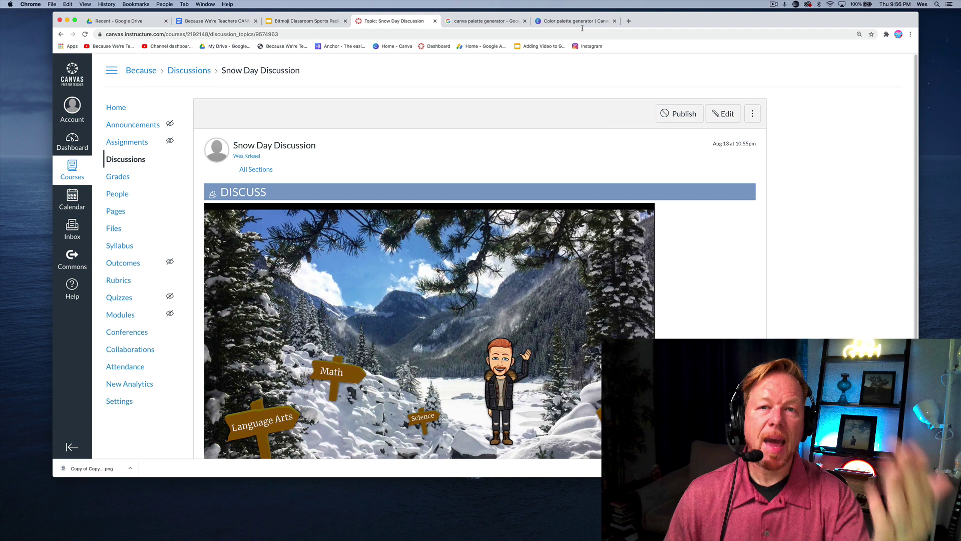
# Google 'palette generator' and open the natural-palettes generator and Colormind in new tabs.
pyautogui.click(629, 20)
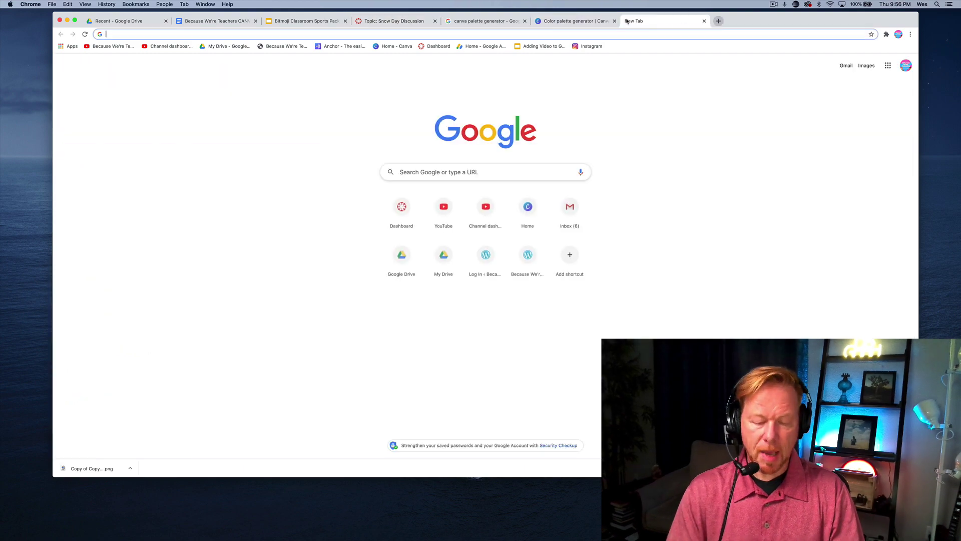
pyautogui.write('pal')
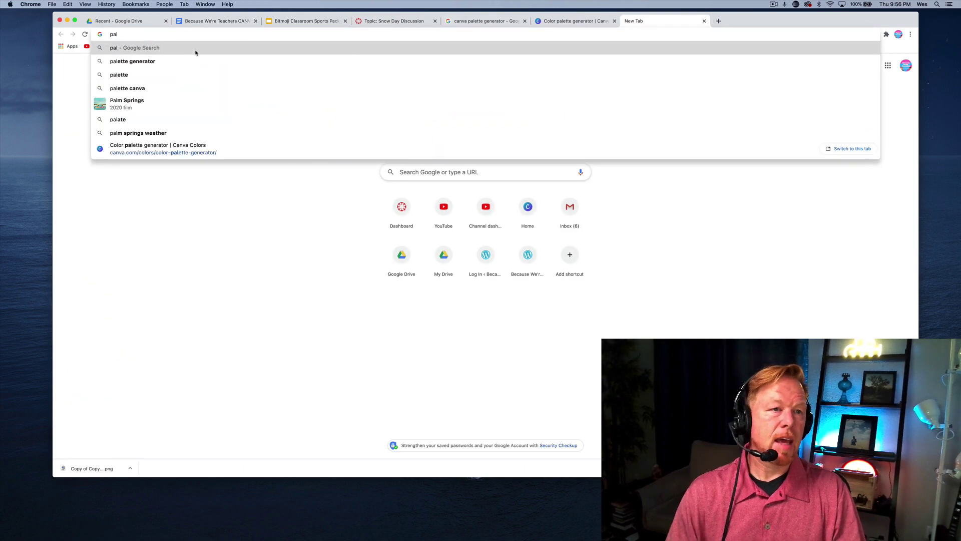
pyautogui.click(142, 62)
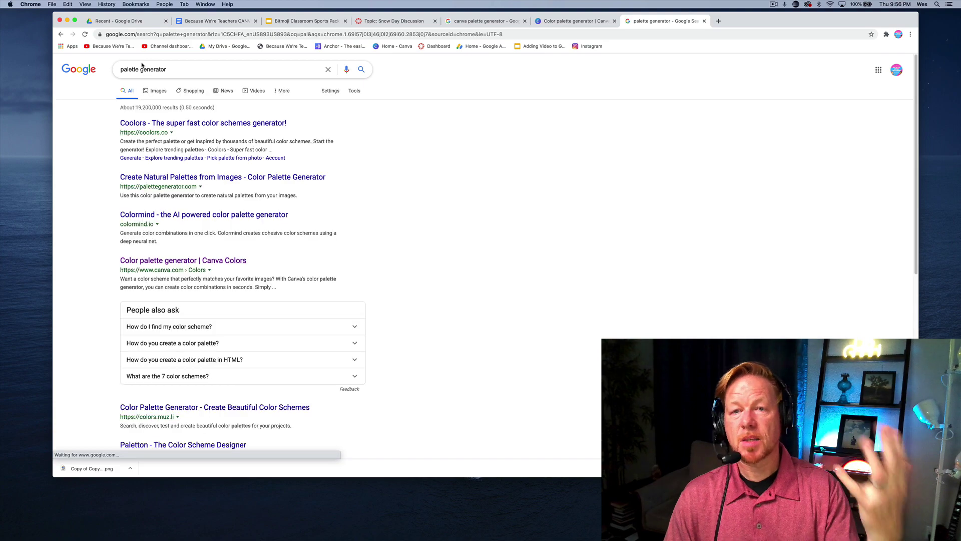
pyautogui.scroll(5, 121, 117)
pyautogui.scroll(3, 120, 118)
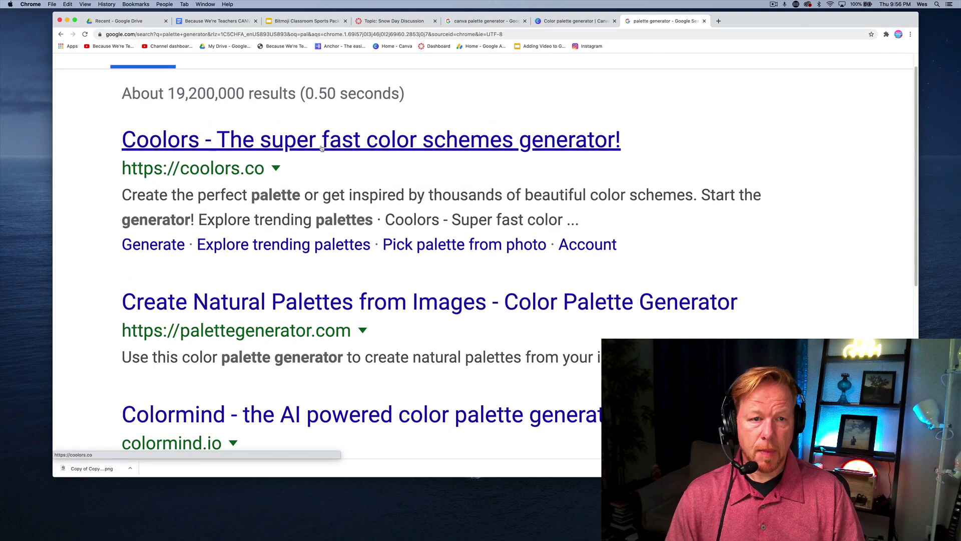
pyautogui.keyDown('super'); pyautogui.click(248, 301); pyautogui.keyUp('super')
pyautogui.keyDown('super'); pyautogui.click(286, 390); pyautogui.keyUp('super')
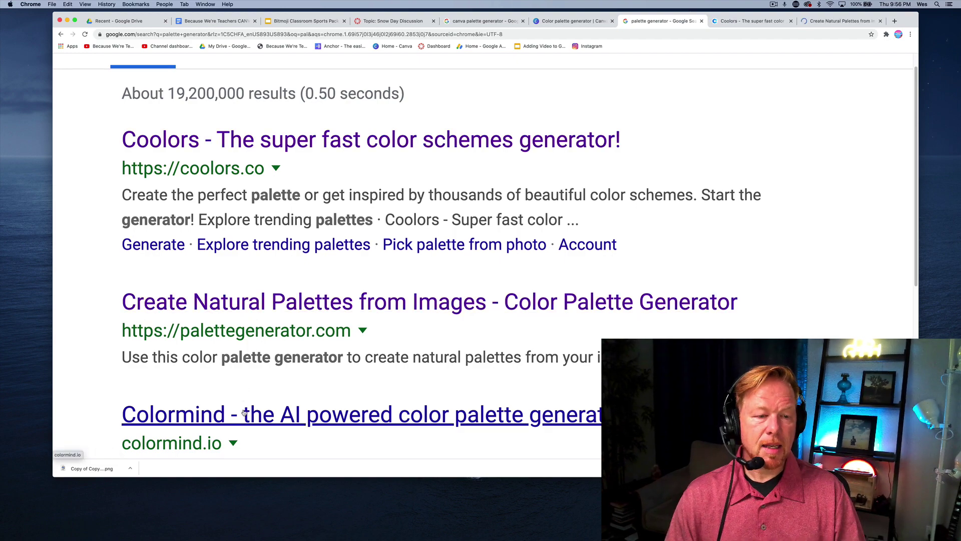
pyautogui.scroll(-5, 285, 390)
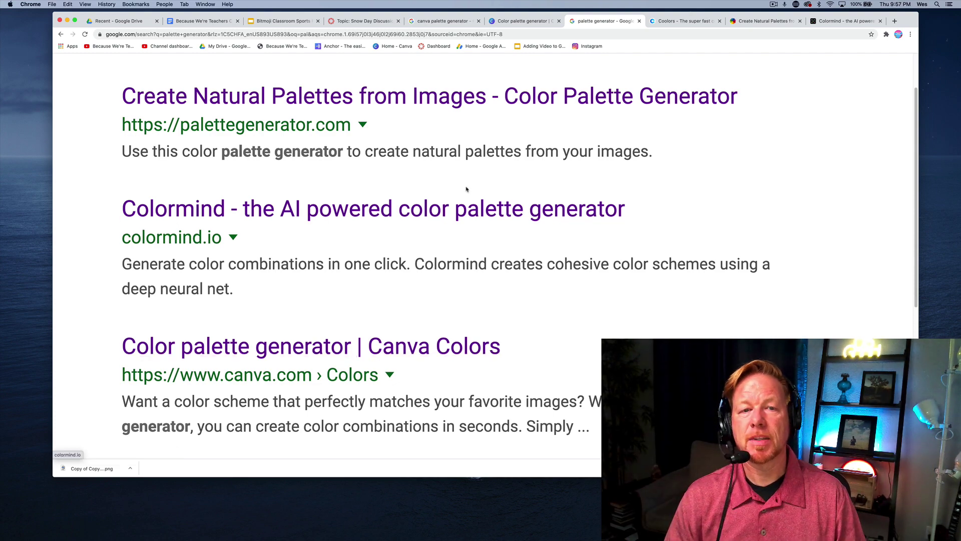
pyautogui.press('super+0')
# Launch the Coolors generator, dismiss its popups, and regenerate the palette twice.
pyautogui.click(691, 20)
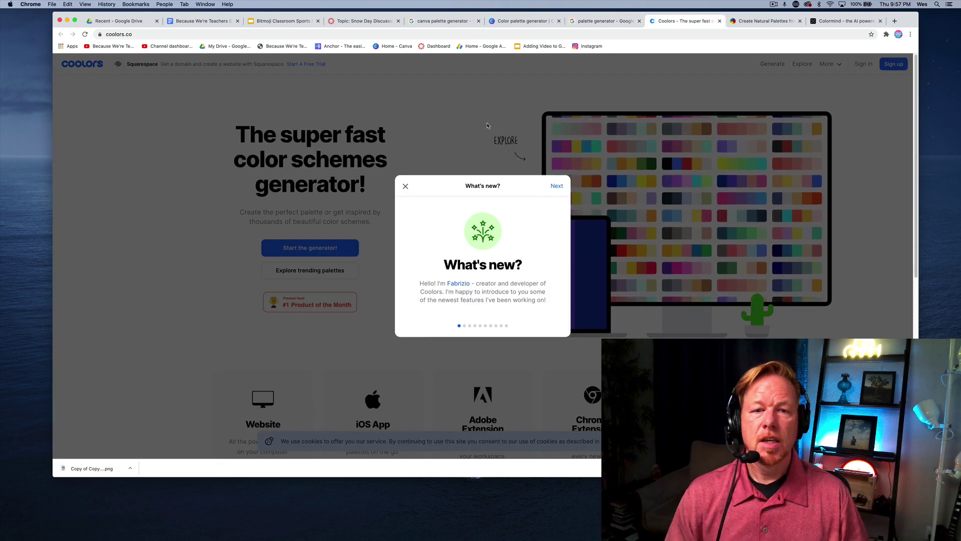
pyautogui.click(406, 186)
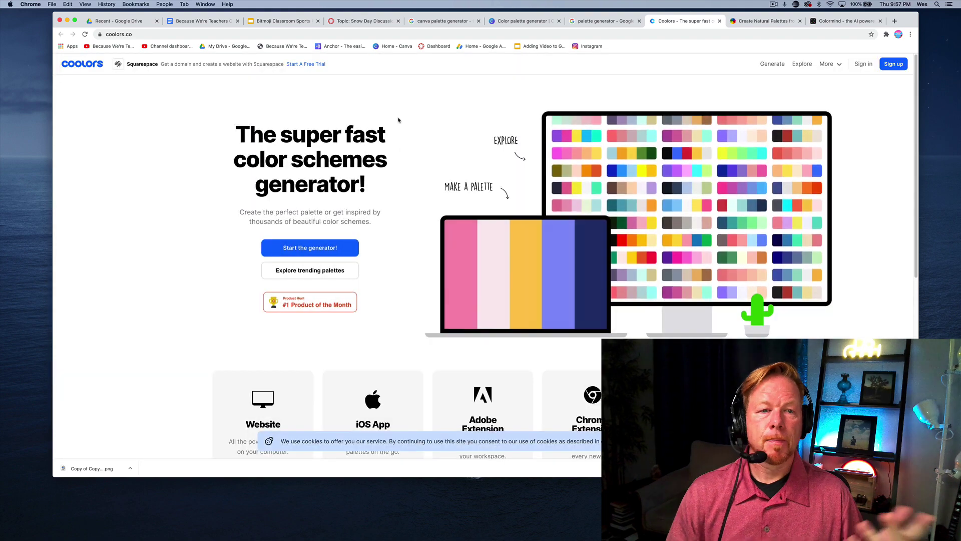
pyautogui.click(305, 249)
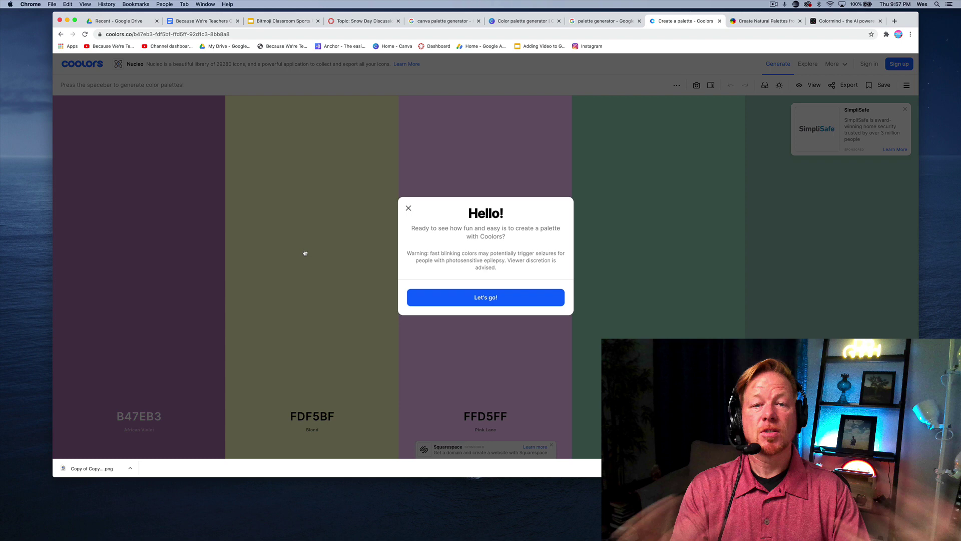
pyautogui.click(409, 209)
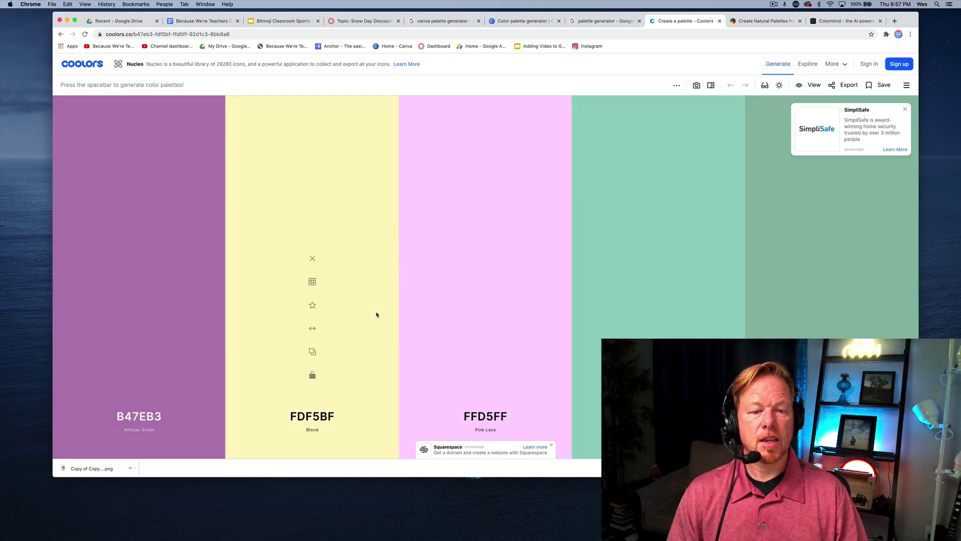
pyautogui.press('space')
pyautogui.press('space')
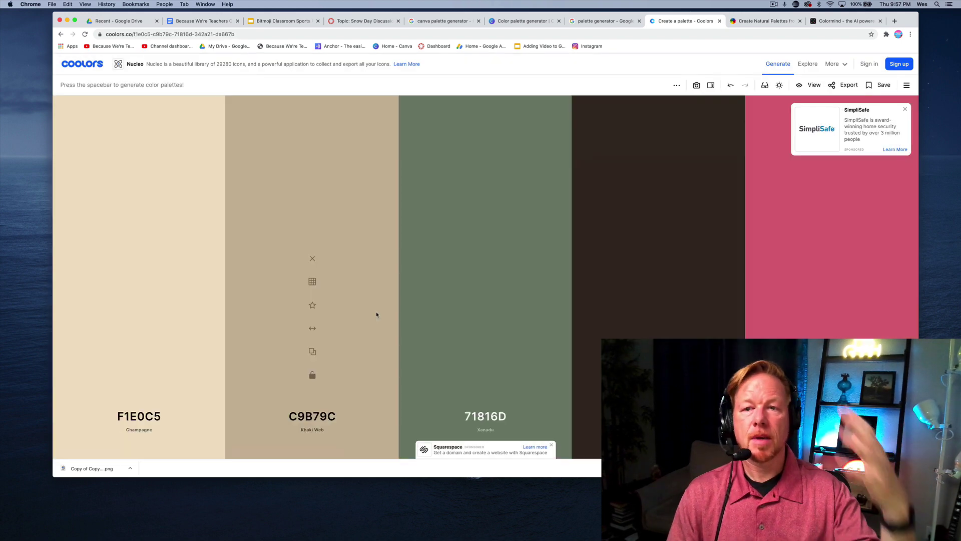
pyautogui.press('space')
pyautogui.press('space')
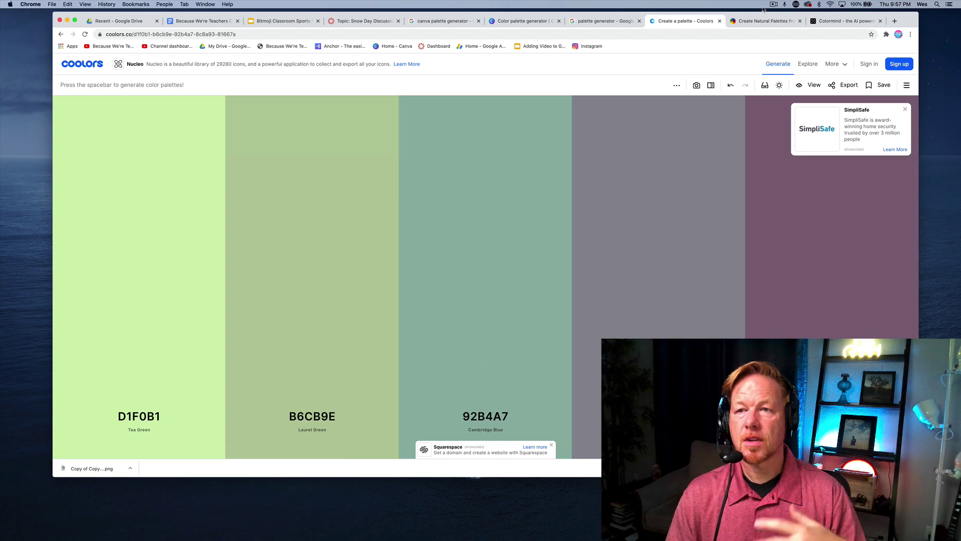
pyautogui.click(760, 25)
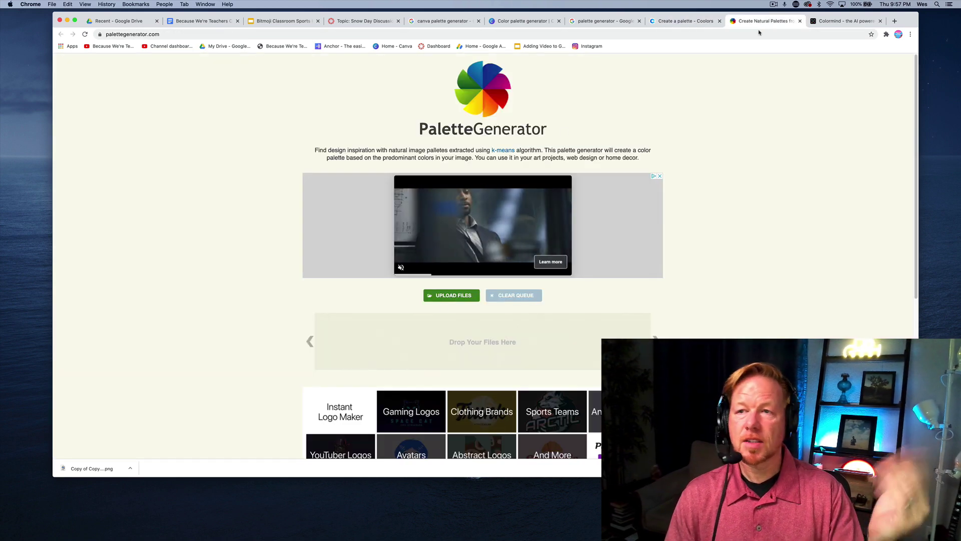
# Generate six fresh Colormind palettes, ending on a teal, pink and red set.
pyautogui.click(833, 24)
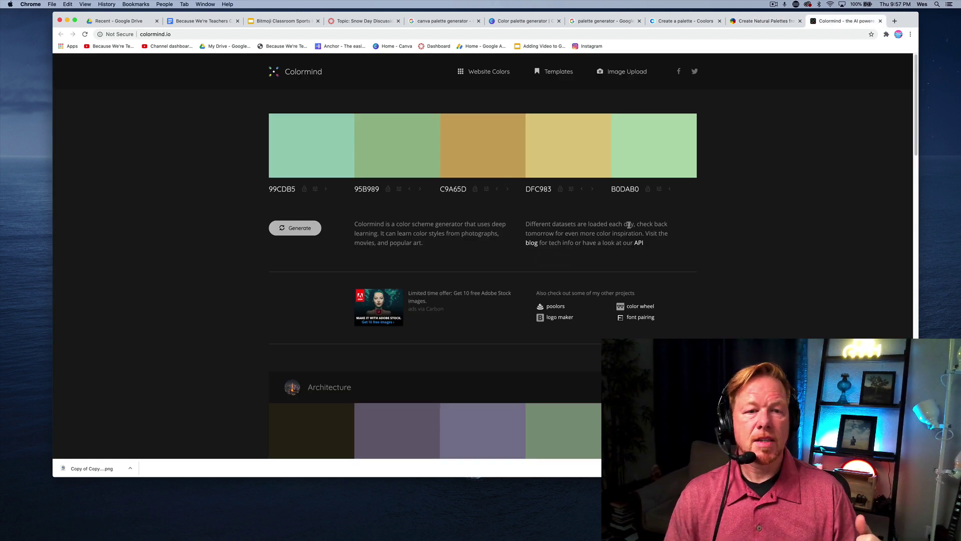
pyautogui.click(296, 230)
pyautogui.click(296, 229)
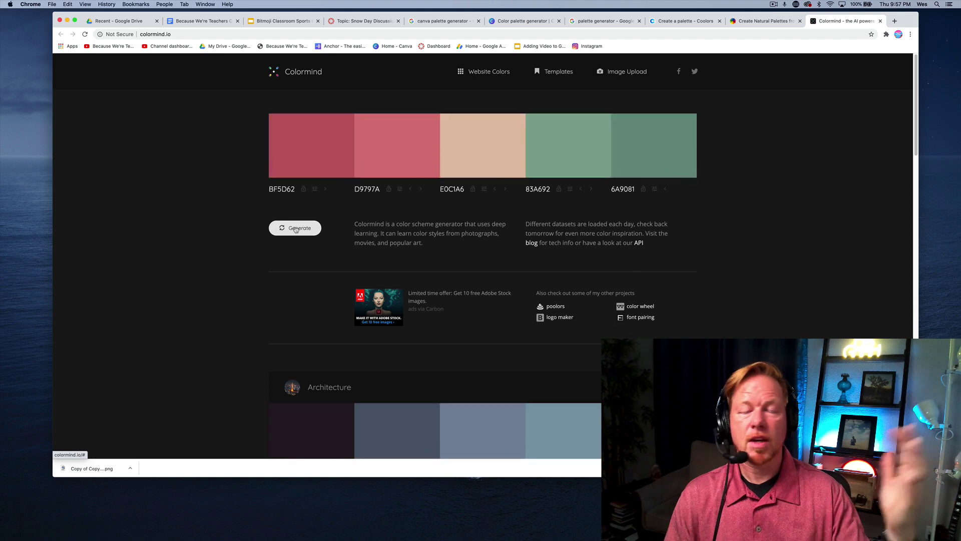
pyautogui.click(296, 228)
pyautogui.click(296, 228)
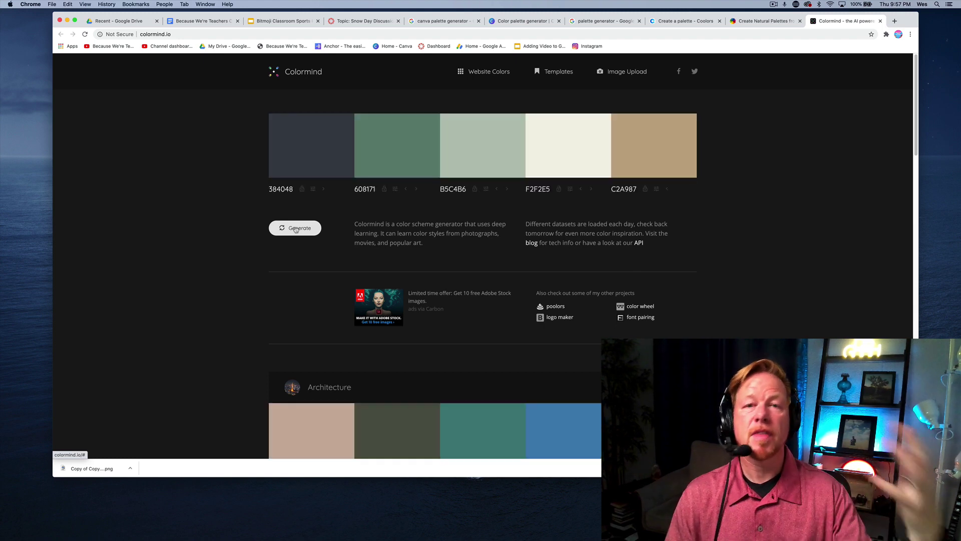
pyautogui.click(296, 229)
pyautogui.click(295, 229)
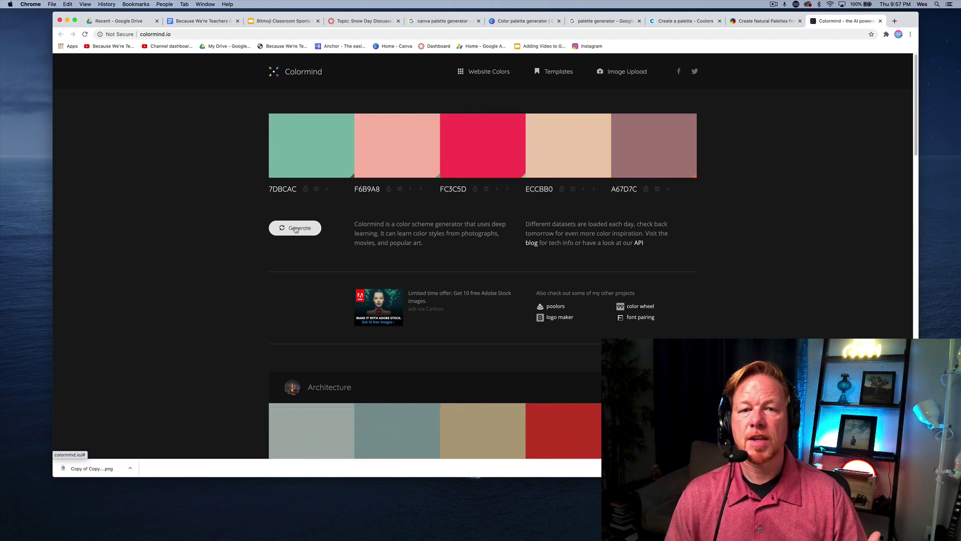
# Enter paletton.com into the address bar of a new tab.
pyautogui.click(895, 21)
pyautogui.write('pl')
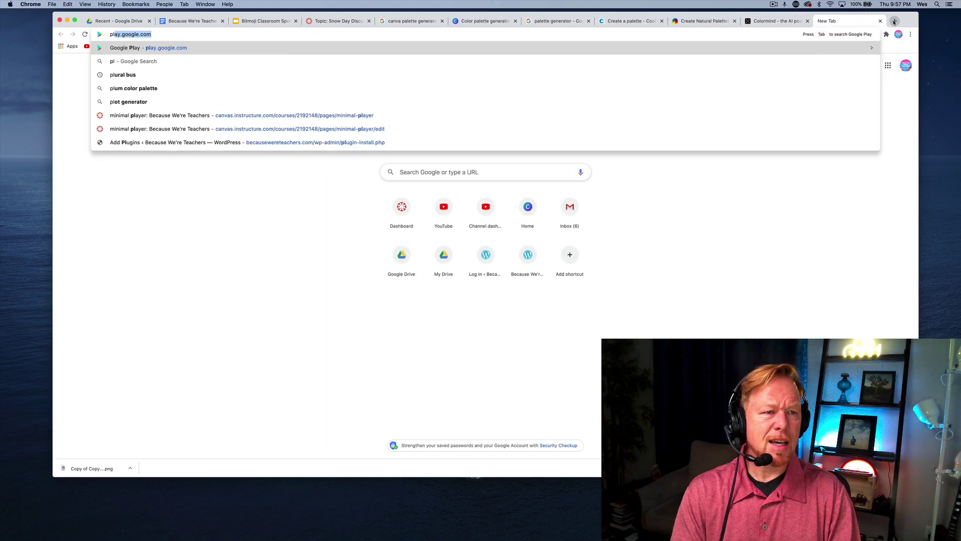
pyautogui.press('BackSpace')
pyautogui.press('BackSpace')
pyautogui.write('alet')
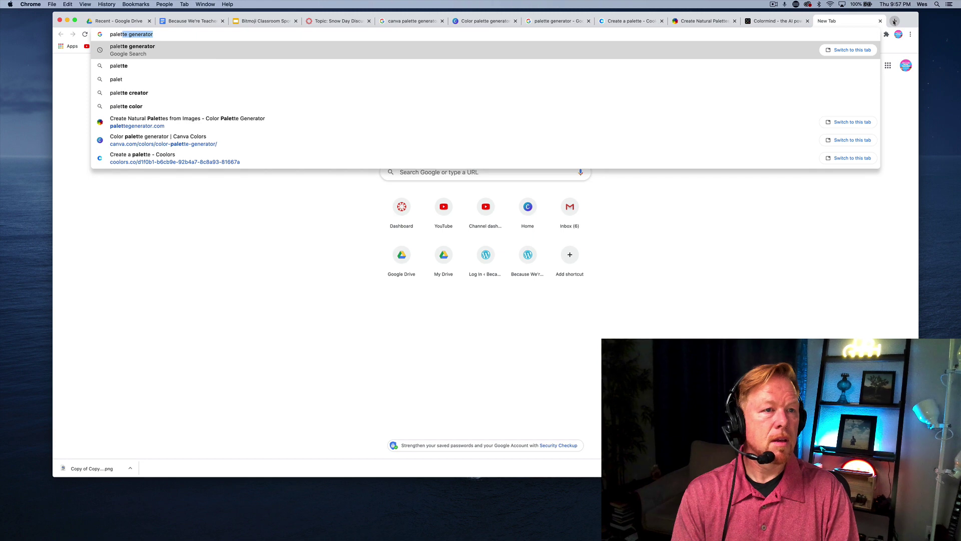
pyautogui.write('ton.')
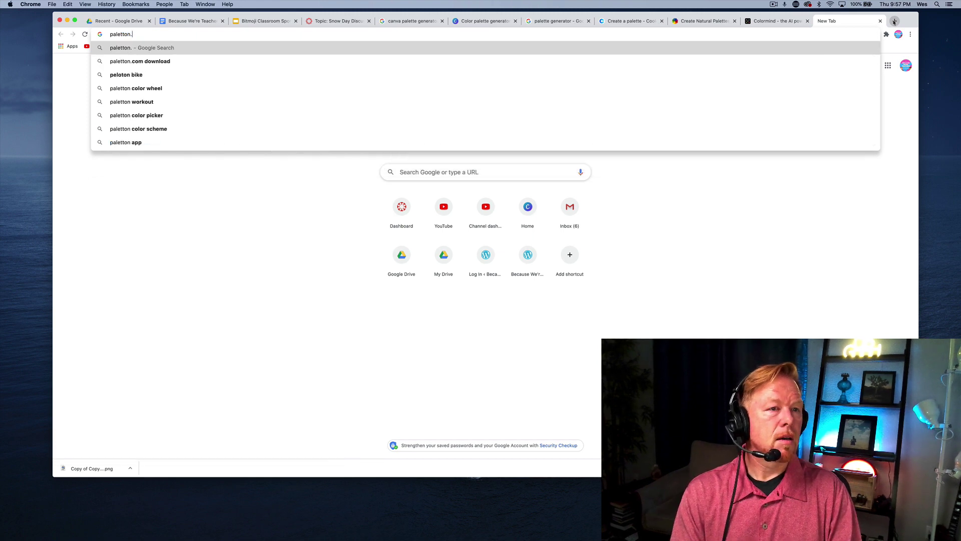
pyautogui.write('com')
# Load Paletton and try the adjacent, triad and tetrad schemes, returning to adjacent.
pyautogui.press('Return')
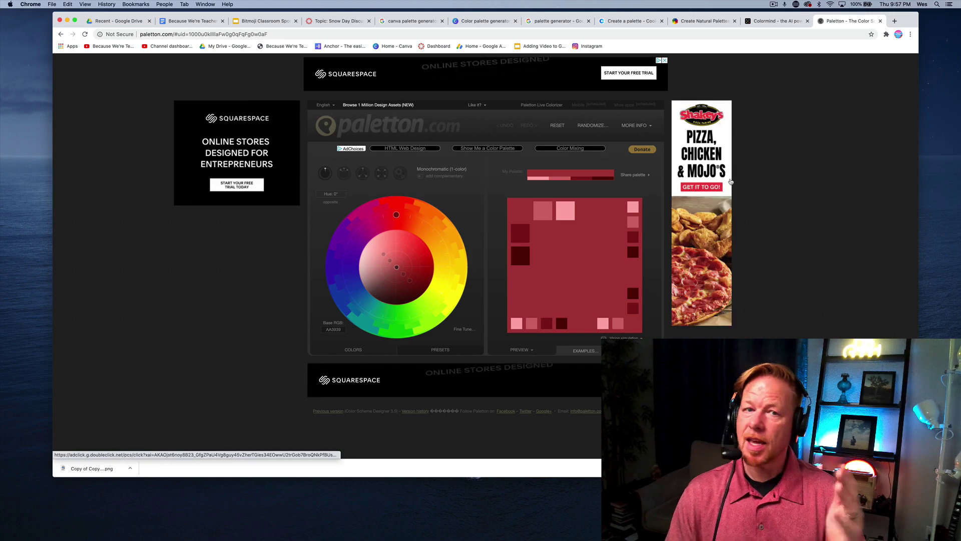
pyautogui.click(344, 172)
pyautogui.scroll(3, 345, 175)
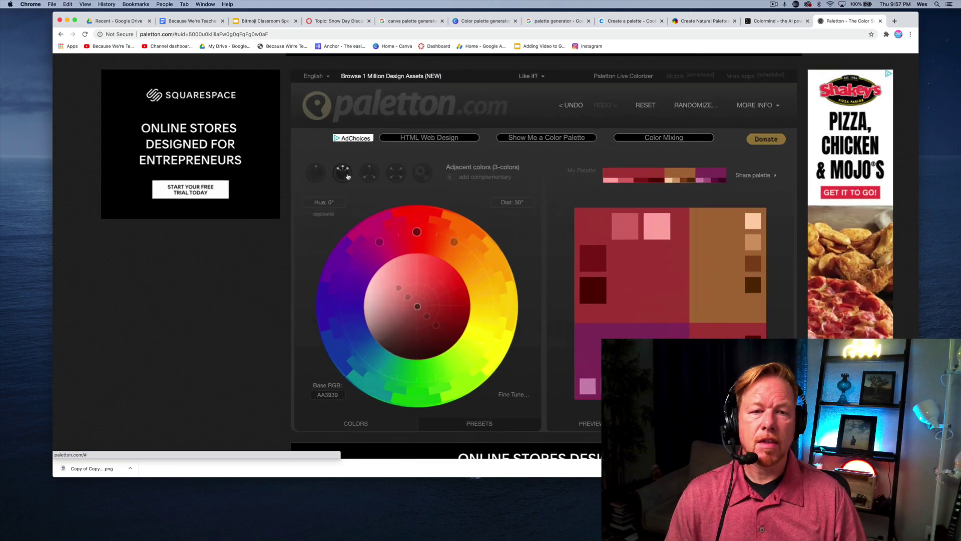
pyautogui.scroll(3, 346, 174)
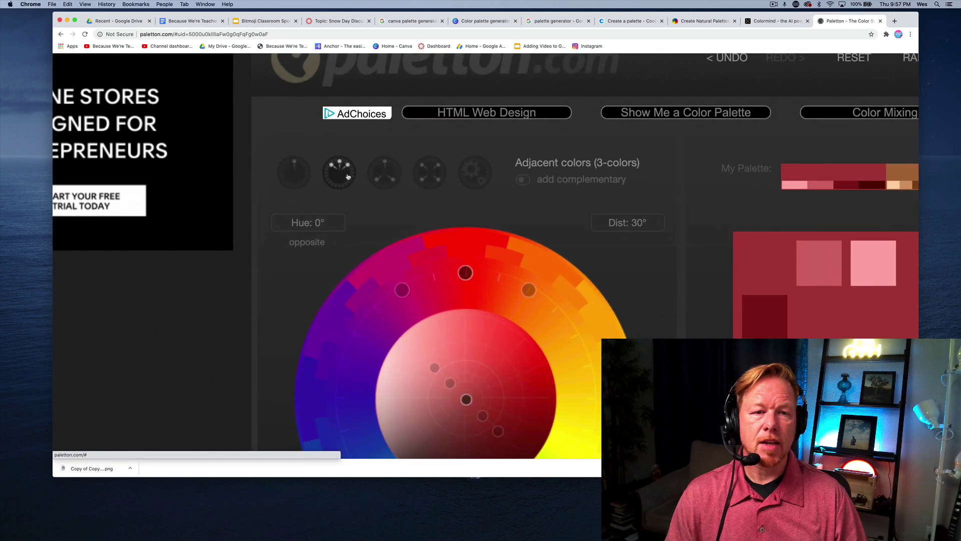
pyautogui.click(377, 174)
pyautogui.click(428, 176)
pyautogui.scroll(-1, 453, 169)
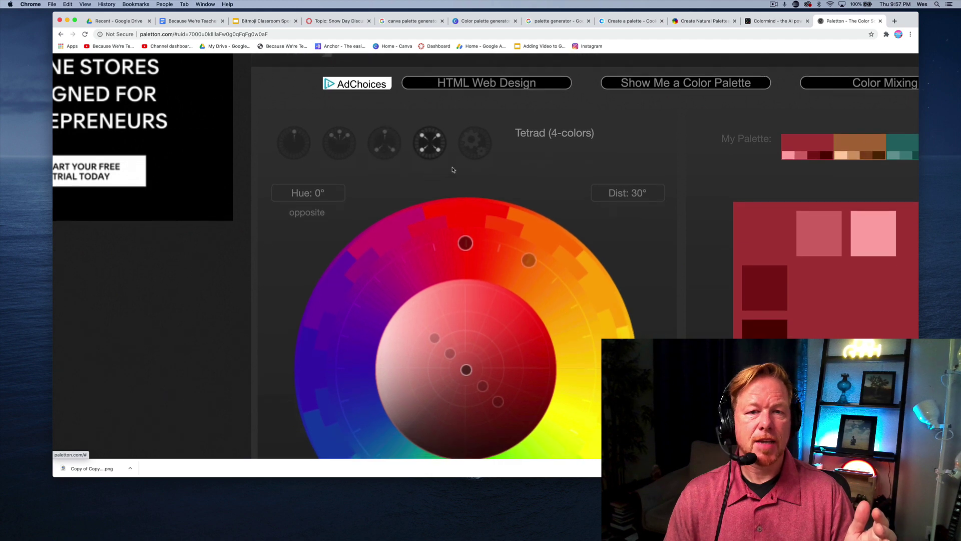
pyautogui.scroll(-5, 482, 145)
pyautogui.scroll(3, 404, 165)
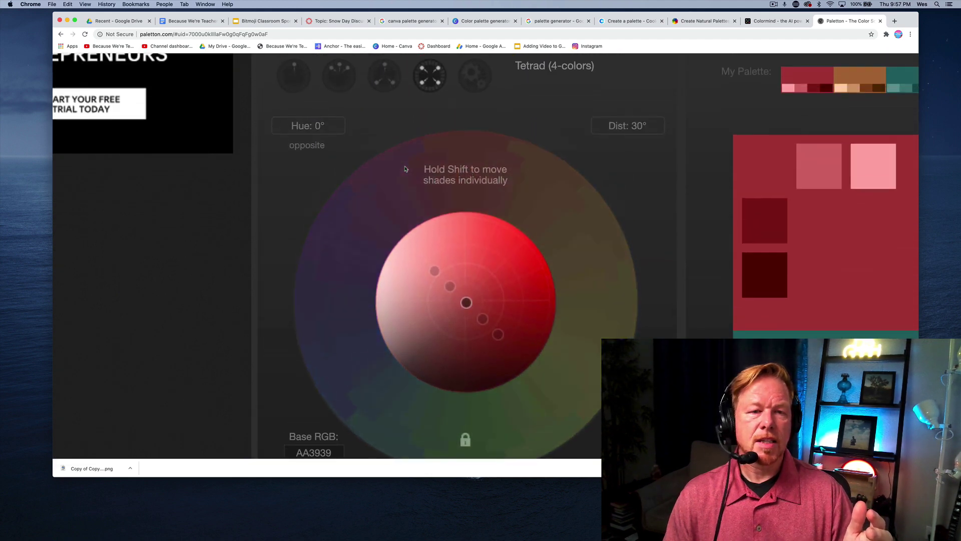
pyautogui.scroll(-1, 340, 87)
pyautogui.click(340, 87)
pyautogui.scroll(-2, 341, 87)
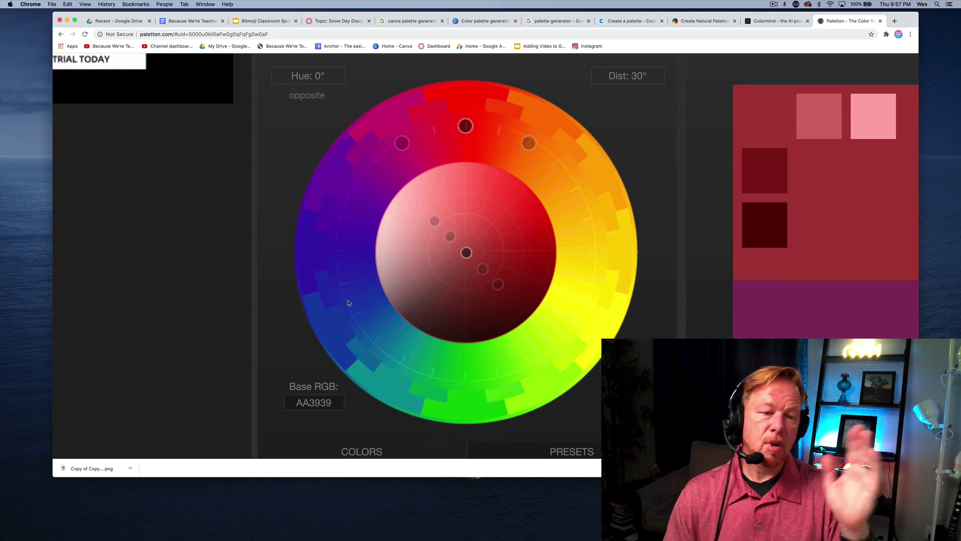
# Open and close the Base RGB entry, inspect the magenta 882D60 swatch, then return to Canvas.
pyautogui.click(314, 403)
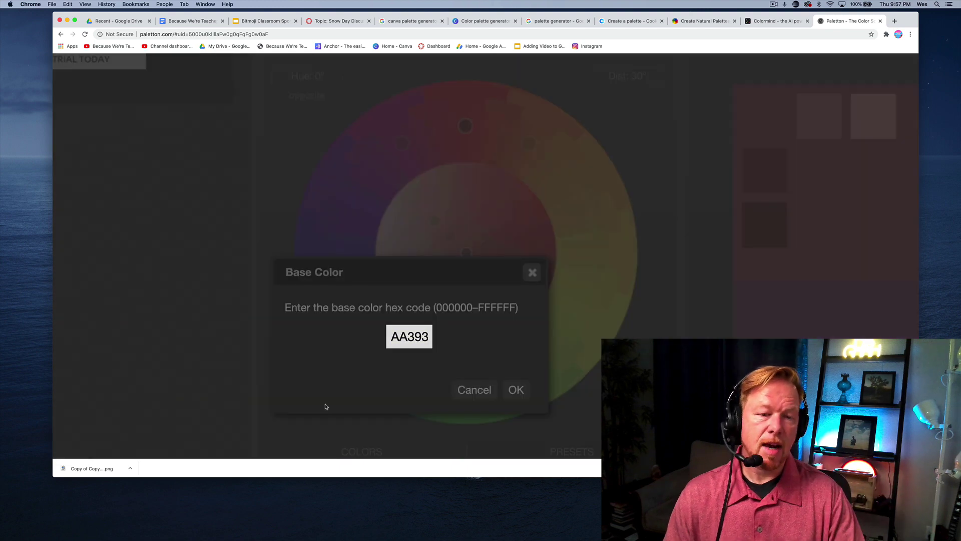
pyautogui.doubleClick(408, 335)
pyautogui.press('BackSpace')
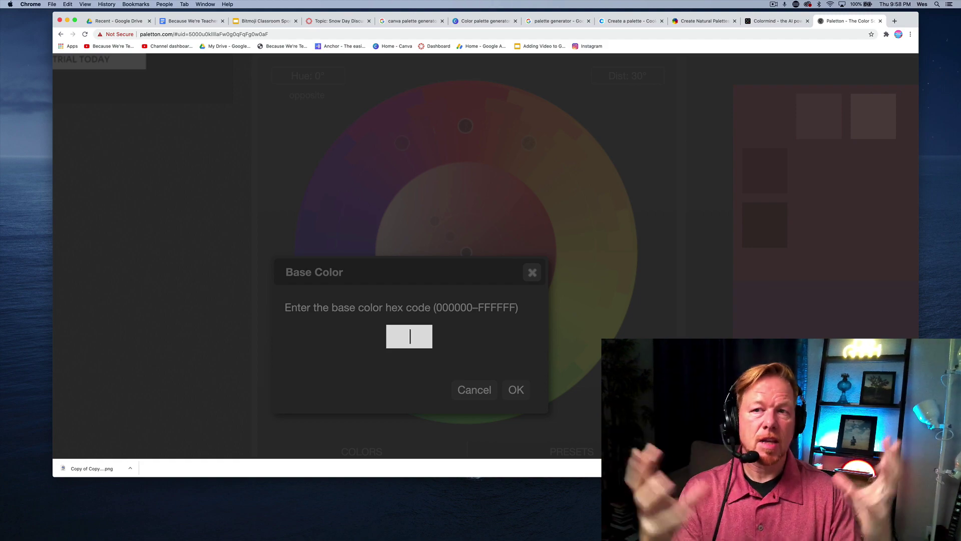
pyautogui.click(530, 273)
pyautogui.press('super+0')
pyautogui.click(526, 282)
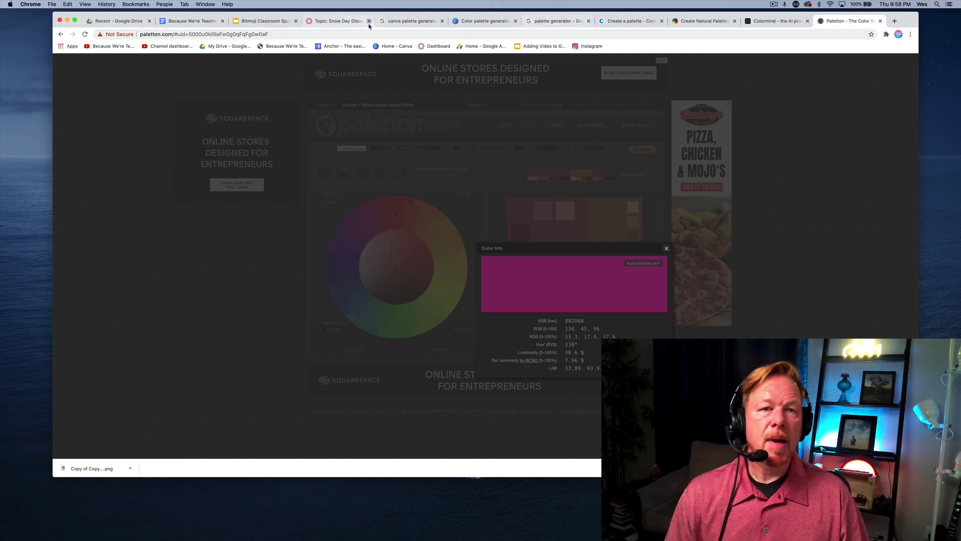
pyautogui.click(343, 22)
pyautogui.scroll(-3, 347, 158)
pyautogui.scroll(1, 347, 158)
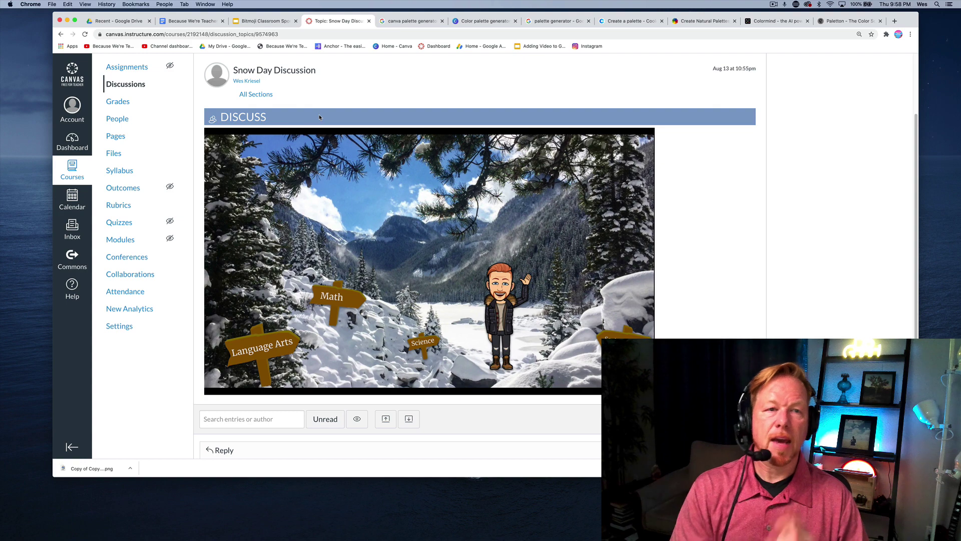
# Copy the 'Thicker Banner with an icon option' code from the Google Doc.
pyautogui.click(165, 20)
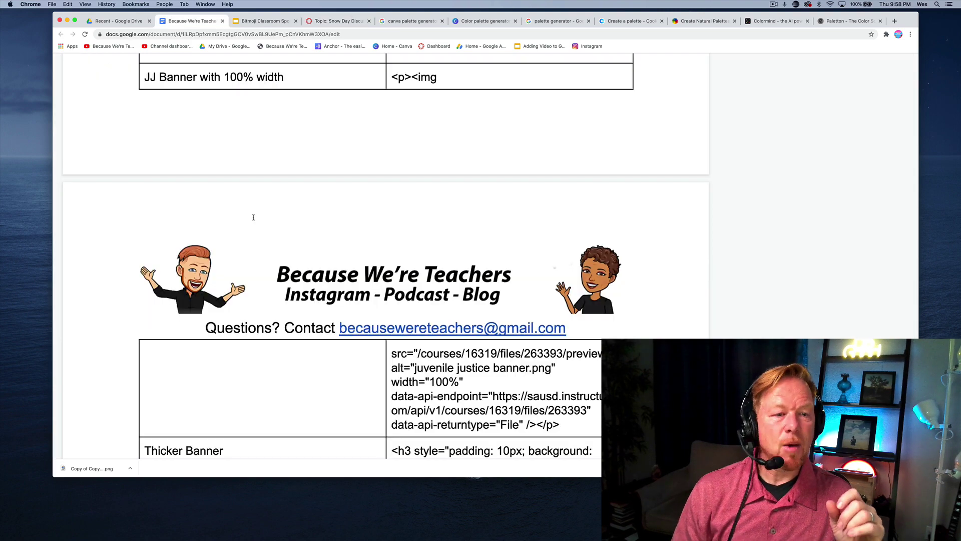
pyautogui.scroll(-5, 355, 227)
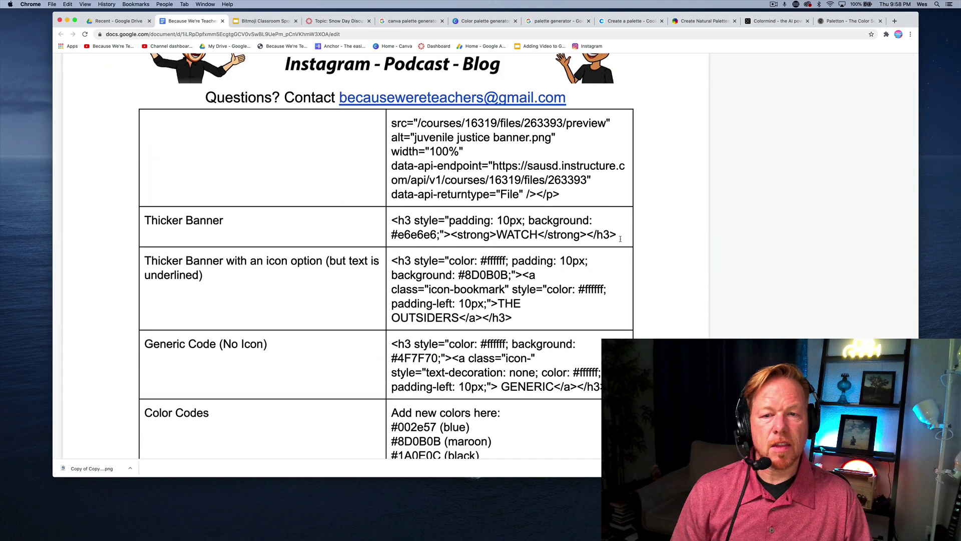
pyautogui.moveTo(619, 236); pyautogui.dragTo(390, 224)
pyautogui.moveTo(513, 319); pyautogui.dragTo(393, 266)
pyautogui.press('super+c')
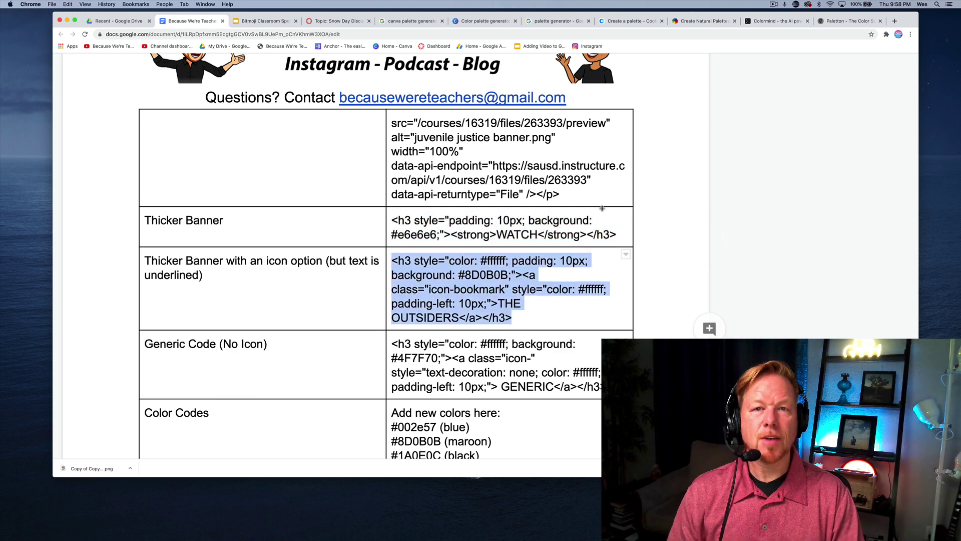
pyautogui.click(334, 21)
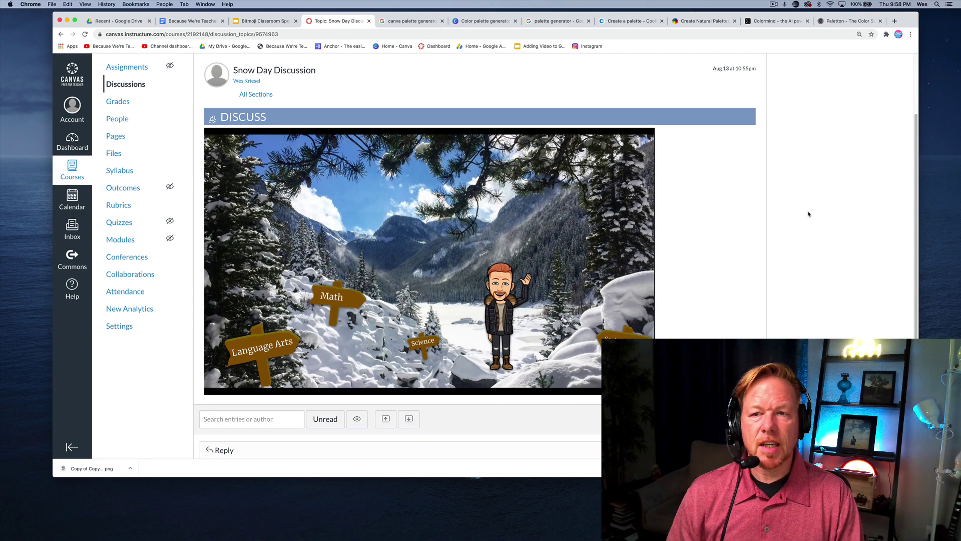
# Start a new blank page from the course's full Pages list.
pyautogui.scroll(3, 222, 135)
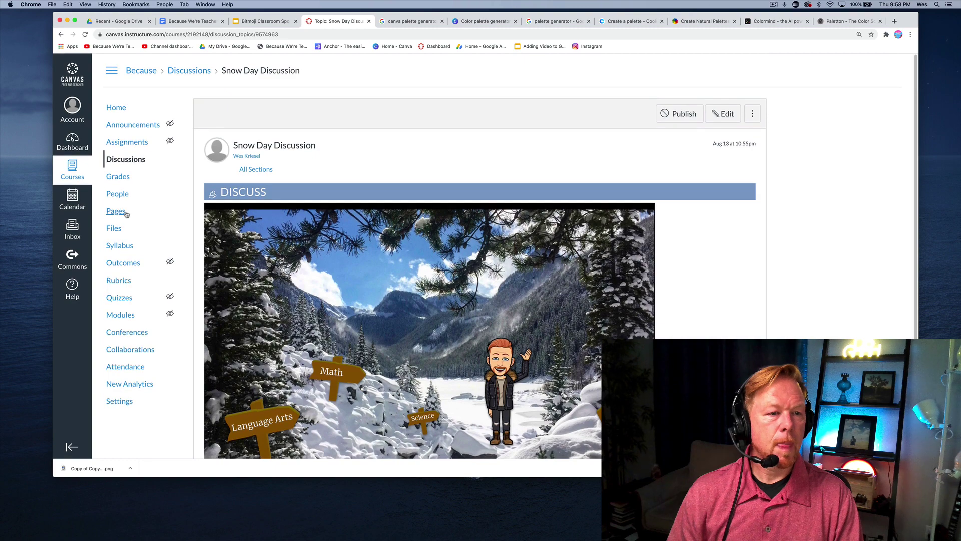
pyautogui.click(116, 211)
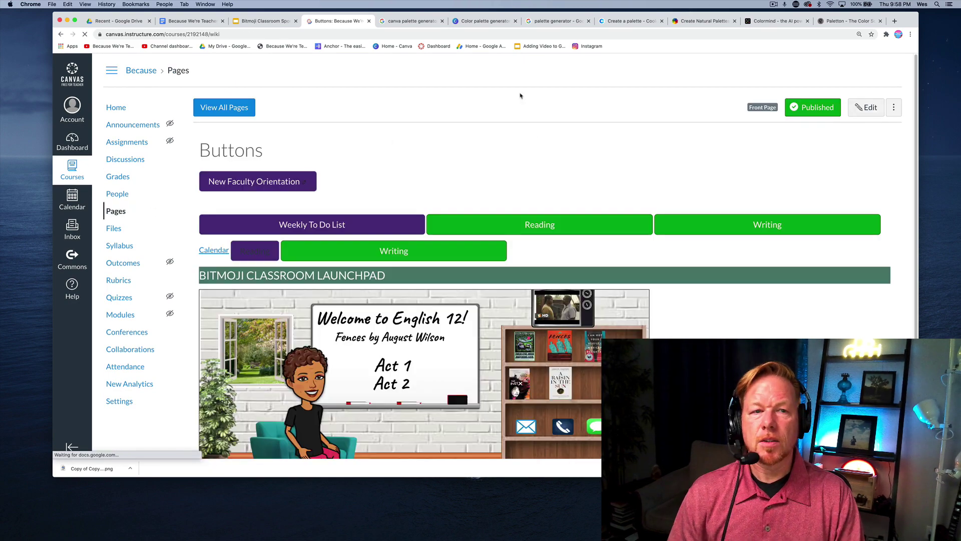
pyautogui.click(204, 108)
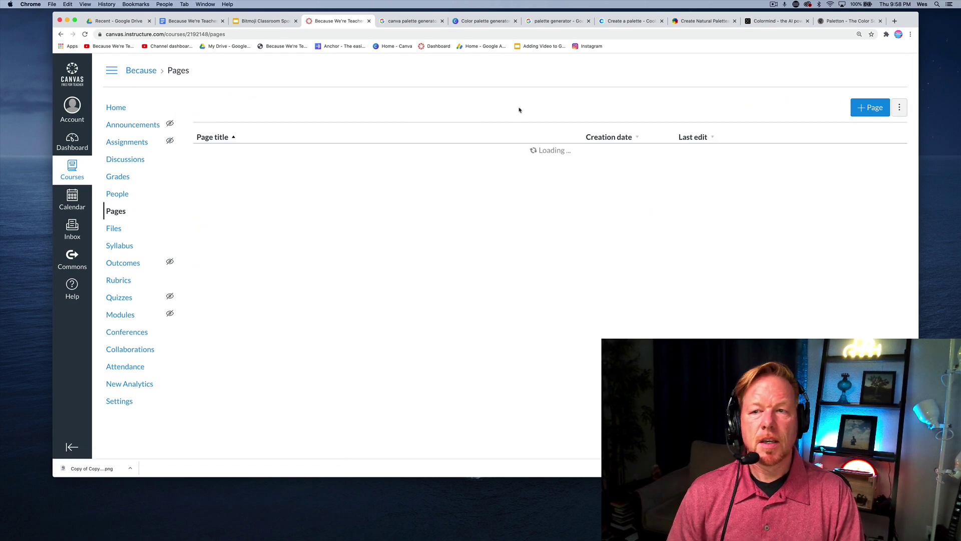
pyautogui.click(867, 107)
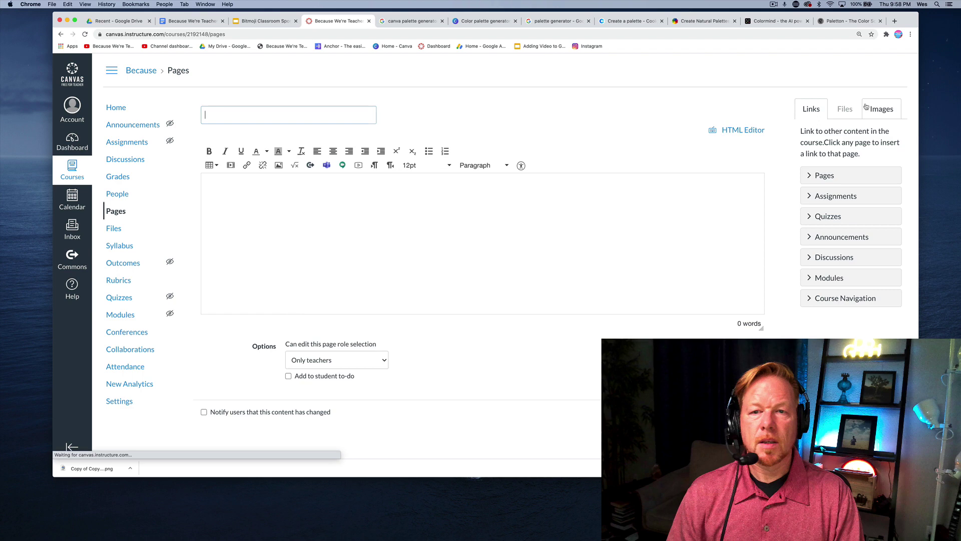
# Paste the maroon #8D0B0B THE OUTSIDERS banner code into the page's HTML body.
pyautogui.click(723, 131)
pyautogui.click(602, 203)
pyautogui.press('super+v')
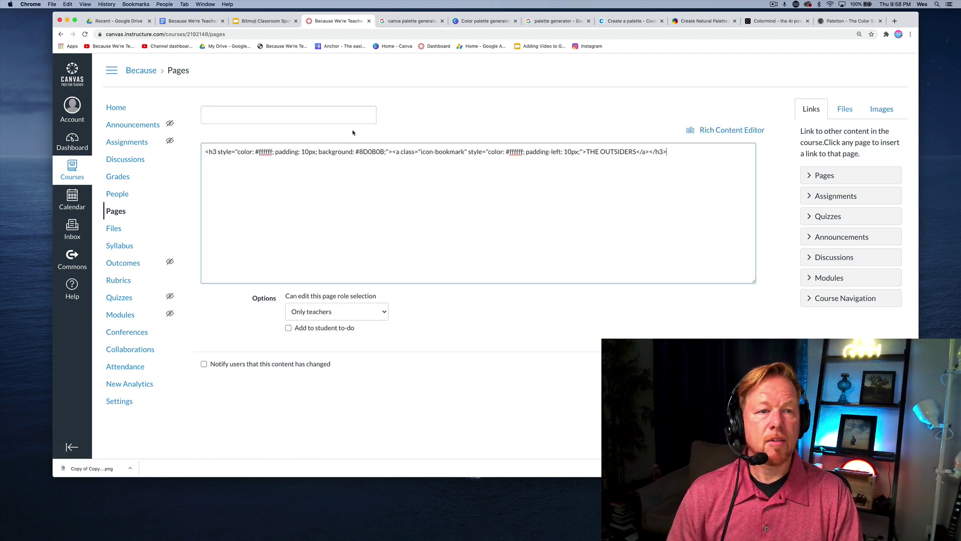
# Search Google for 'the outsides' and show image results with The Outsiders poster.
pyautogui.press('super+t')
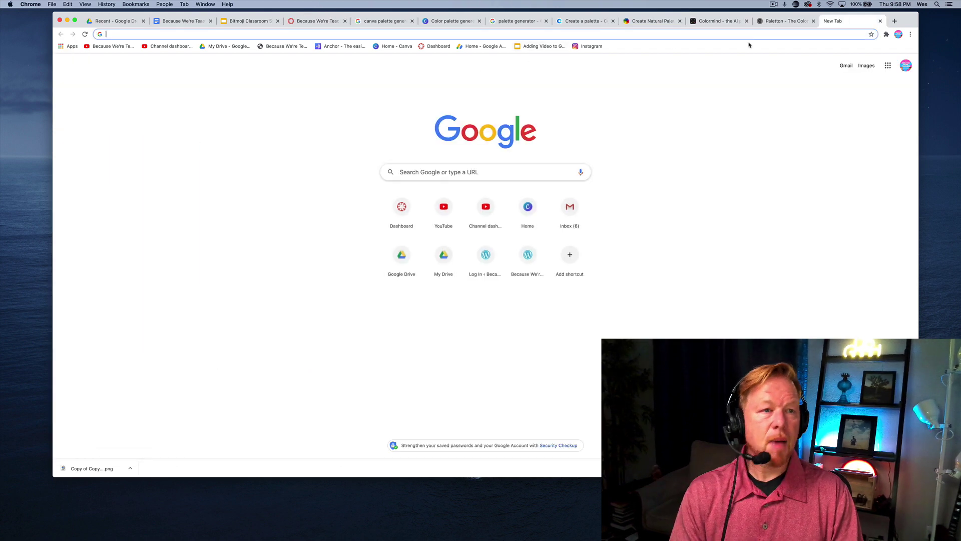
pyautogui.write('the outsides')
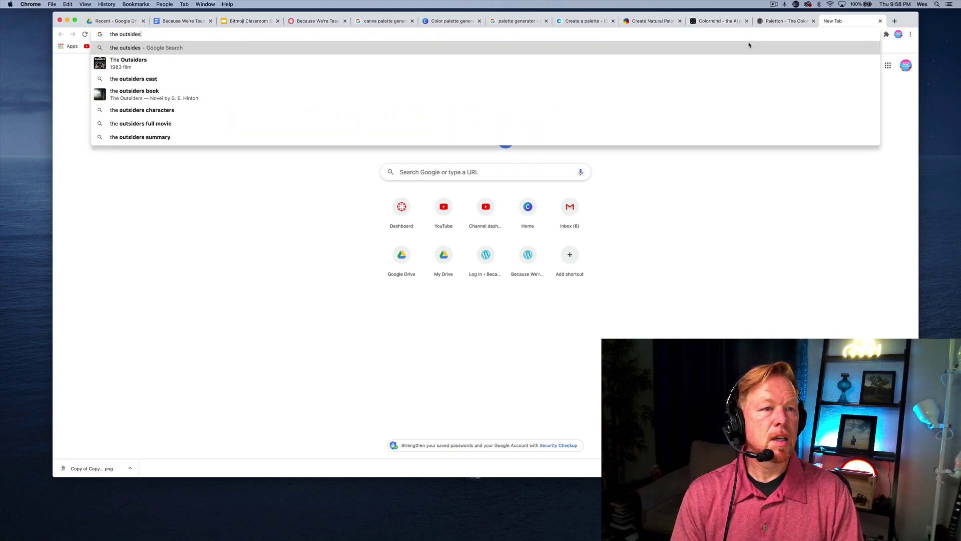
pyautogui.press('Return')
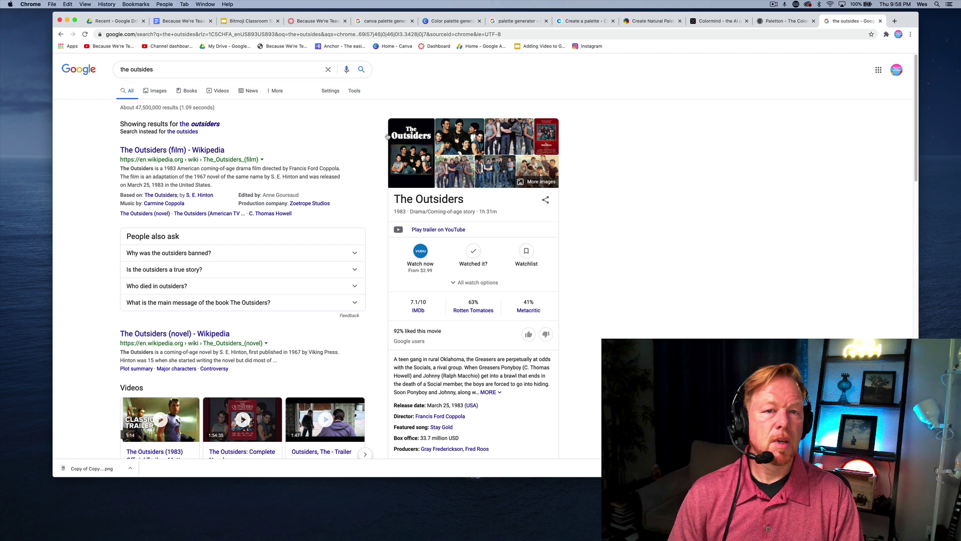
pyautogui.click(390, 140)
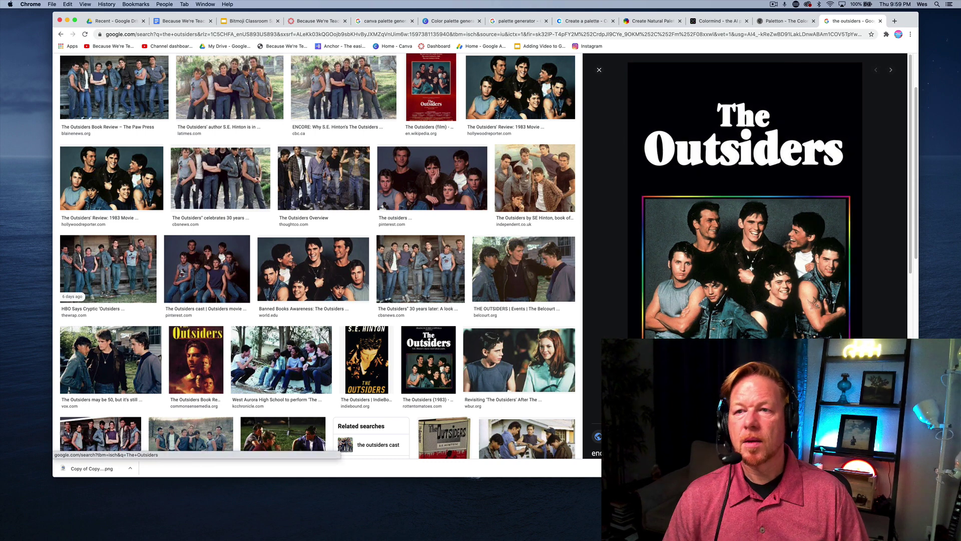
# Generate a Canva palette from the Outsiders screenshot and select the Smalt Blue code #4D9495.
pyautogui.click(444, 23)
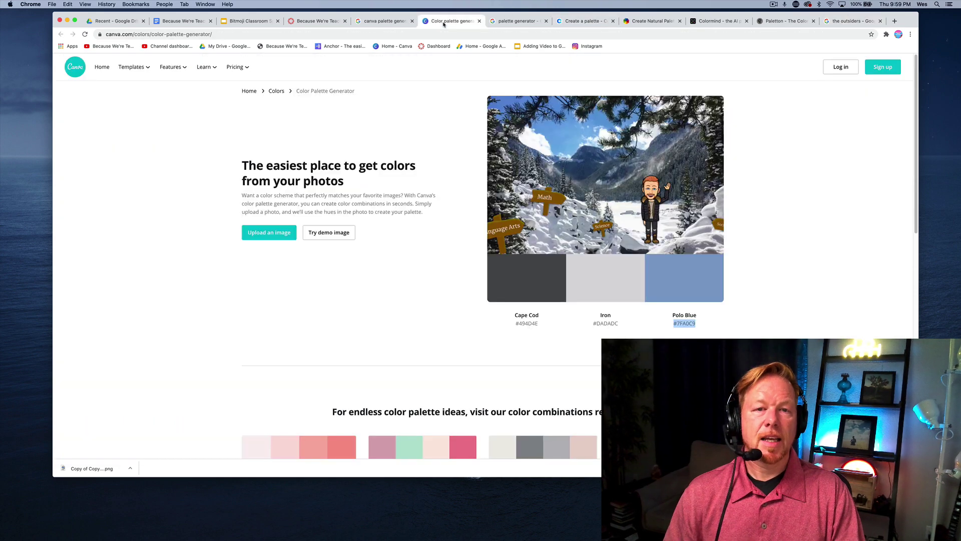
pyautogui.click(269, 233)
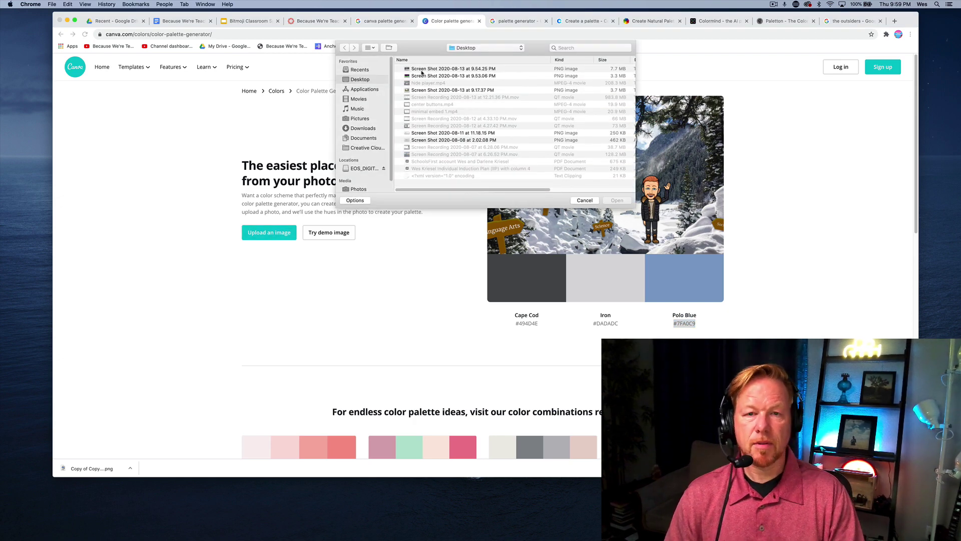
pyautogui.doubleClick(420, 70)
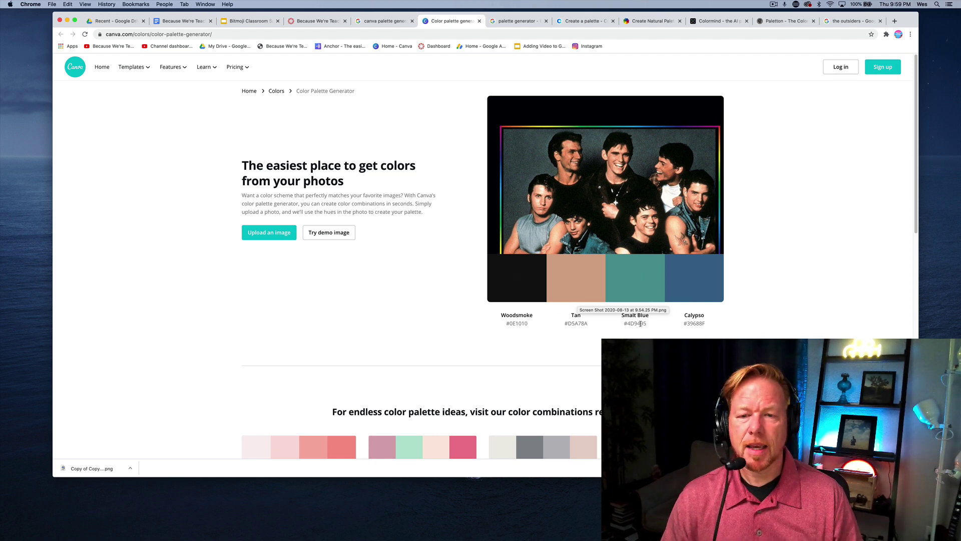
pyautogui.moveTo(650, 325); pyautogui.dragTo(622, 327)
pyautogui.press('super+c')
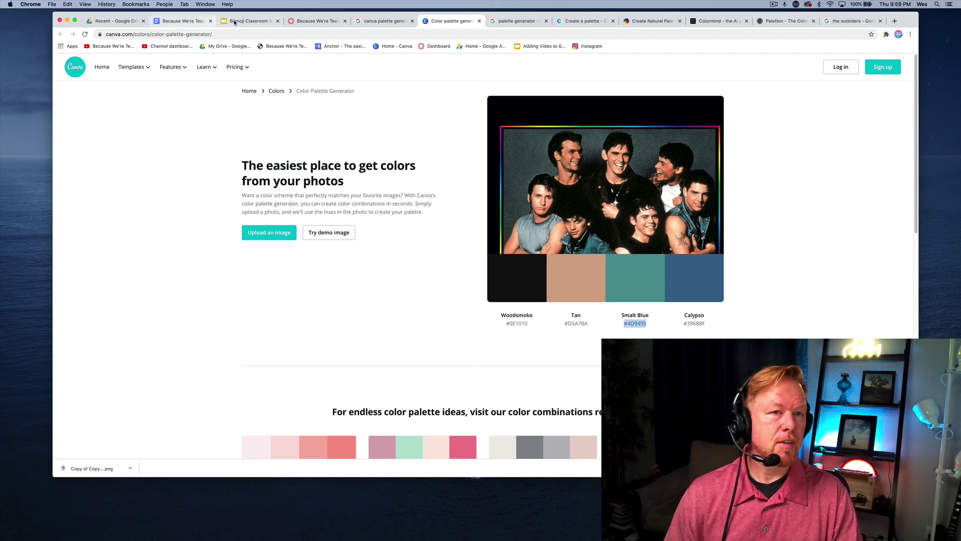
# Replace the banner colour 8D0B0B with #4D9495 and add an empty line below the banner.
pyautogui.click(314, 21)
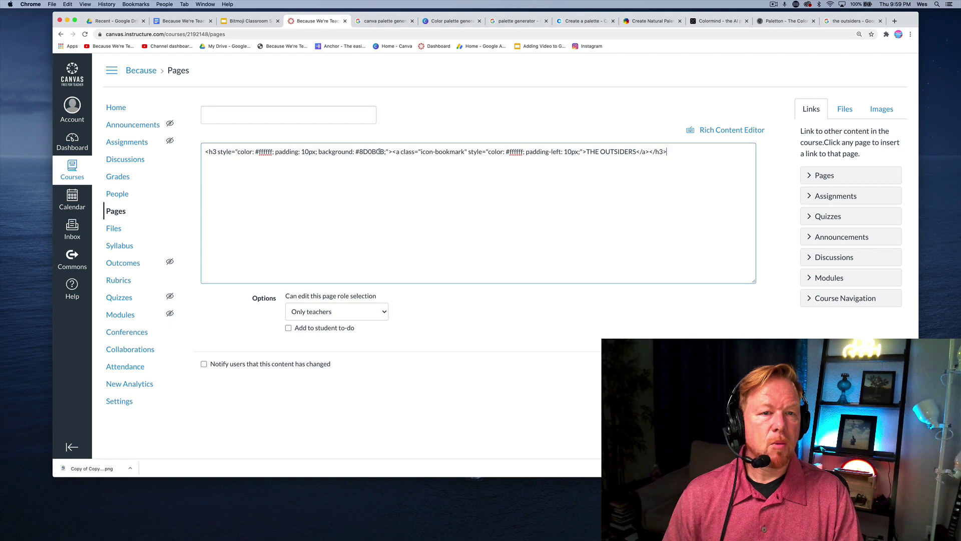
pyautogui.moveTo(384, 153); pyautogui.dragTo(365, 153)
pyautogui.press('super+v')
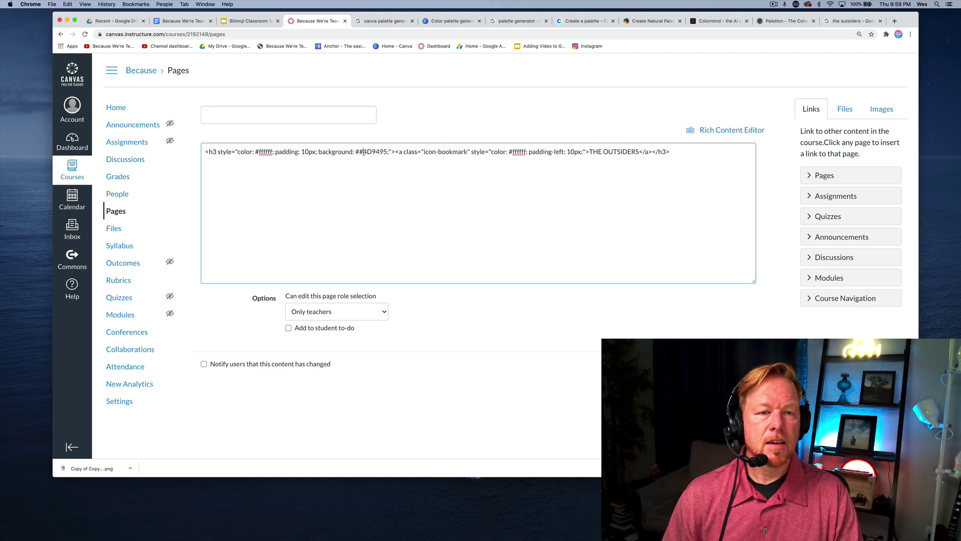
pyautogui.click(364, 152)
pyautogui.press('BackSpace')
pyautogui.press('super+Right')
pyautogui.press('Return')
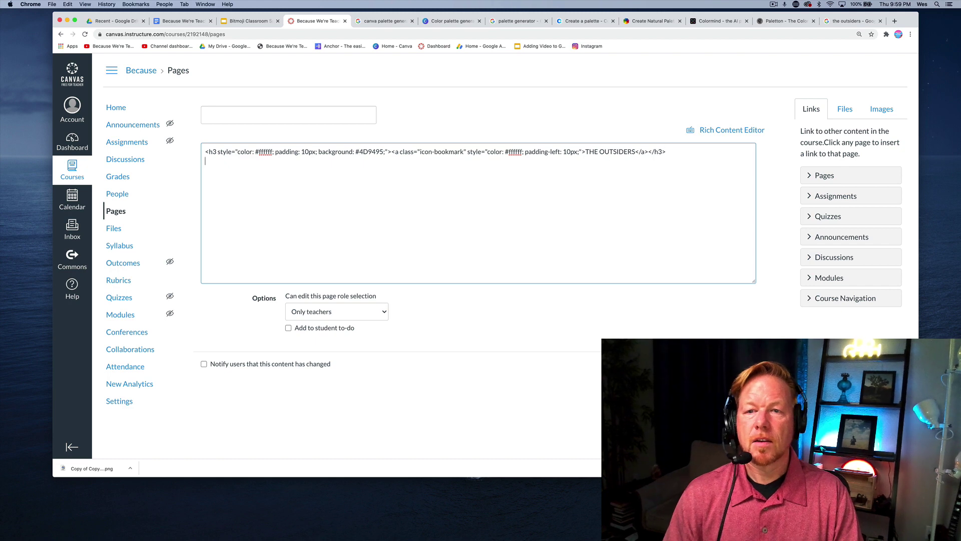
pyautogui.click(882, 109)
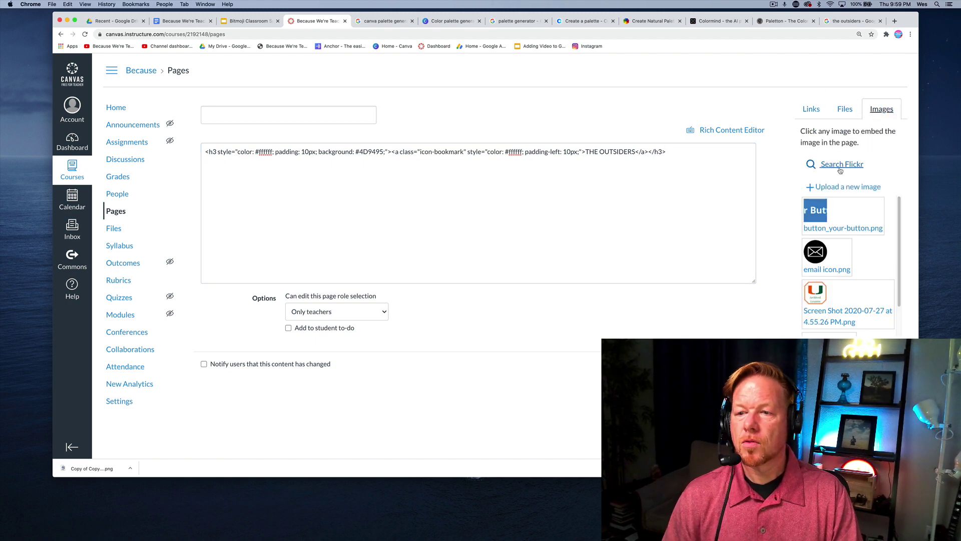
# Save the large Outsiders poster image to Downloads as outsiders.jpeg.
pyautogui.click(838, 21)
pyautogui.rightClick(797, 125)
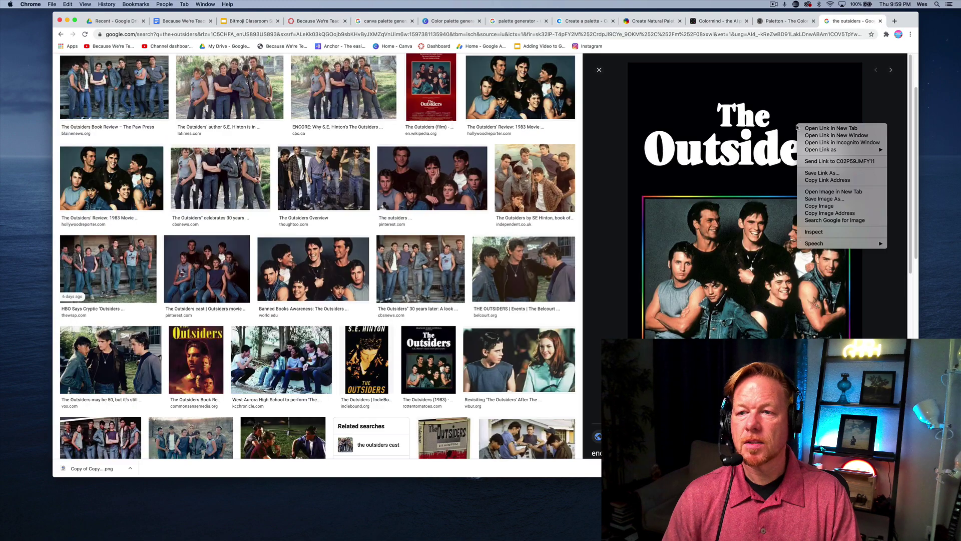
pyautogui.click(819, 200)
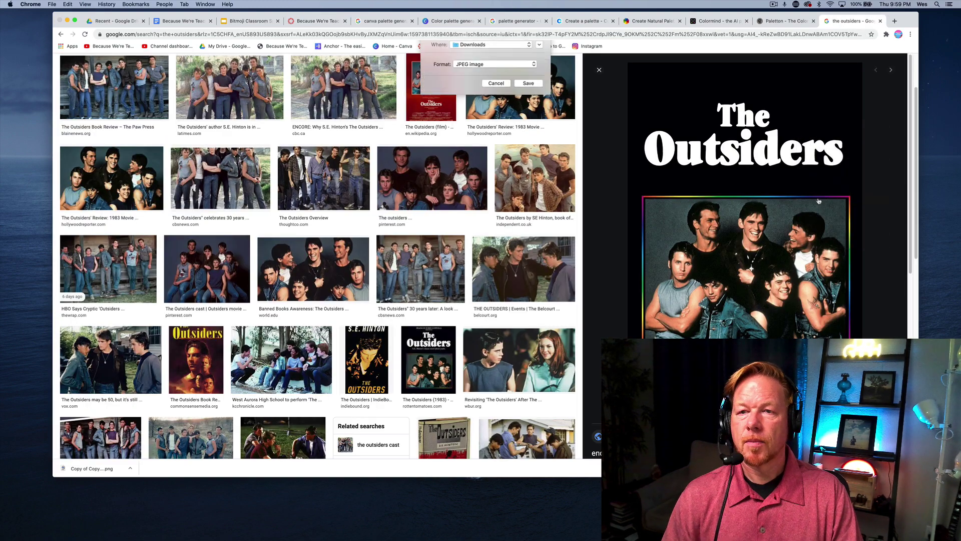
pyautogui.write('outsiider')
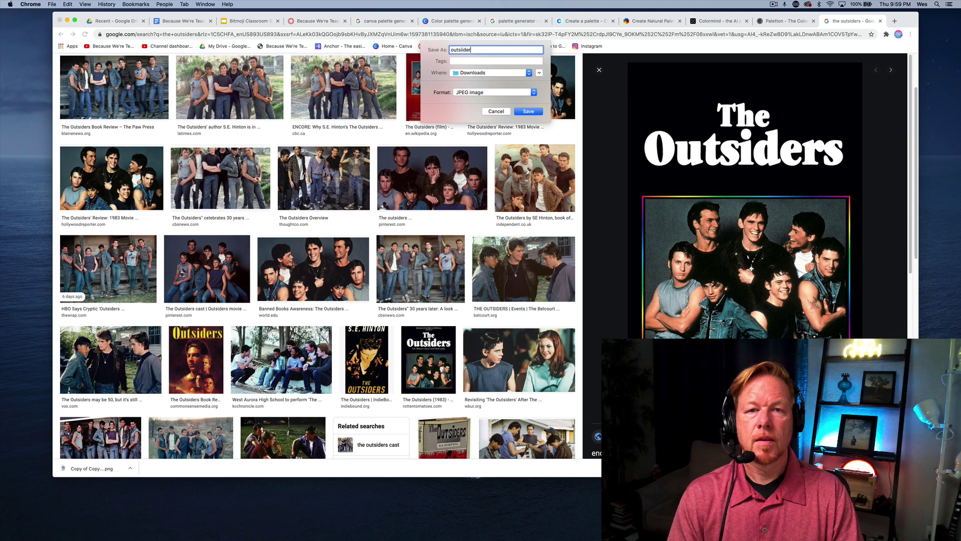
pyautogui.write('s')
pyautogui.press('Return')
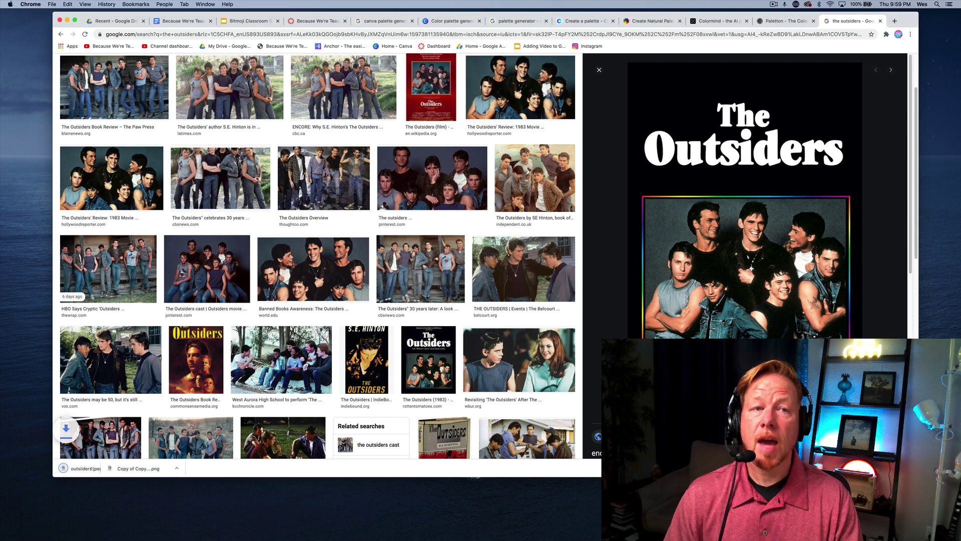
# Upload the Outsiders cover jpeg into the page with alt text 'outsiders book cover'.
pyautogui.click(322, 25)
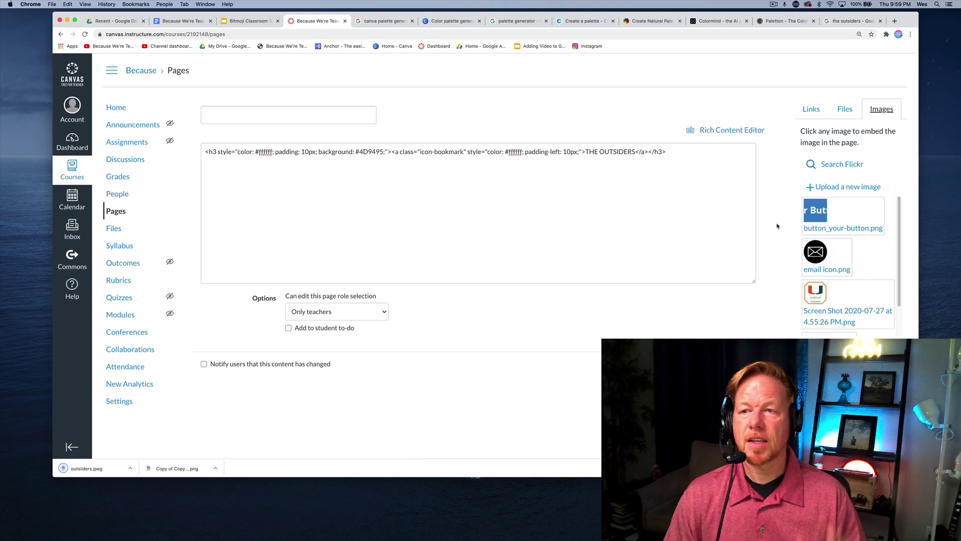
pyautogui.click(857, 188)
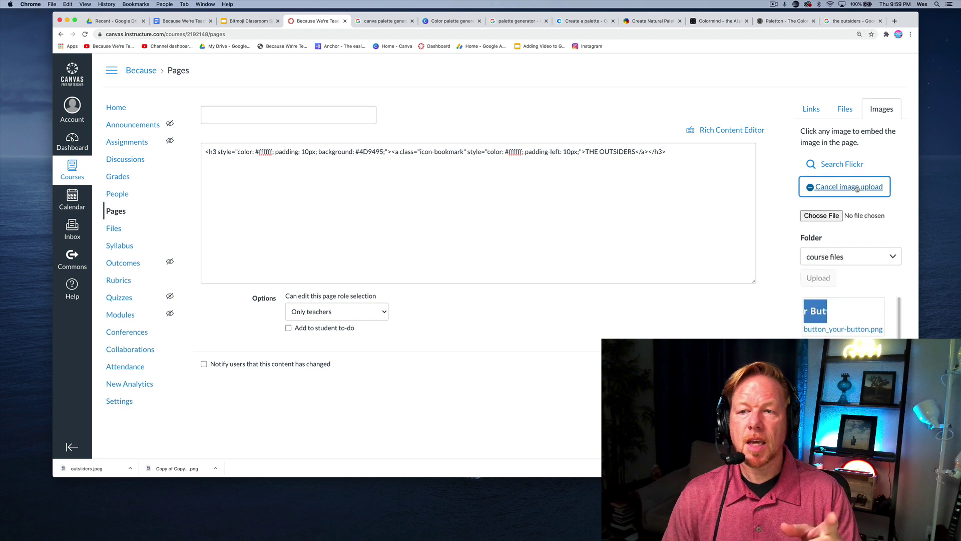
pyautogui.click(826, 214)
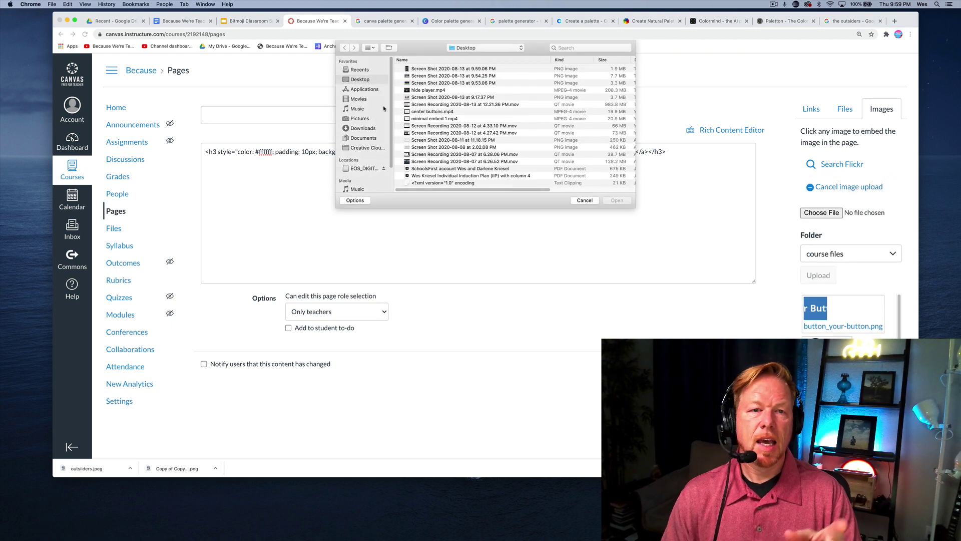
pyautogui.doubleClick(423, 71)
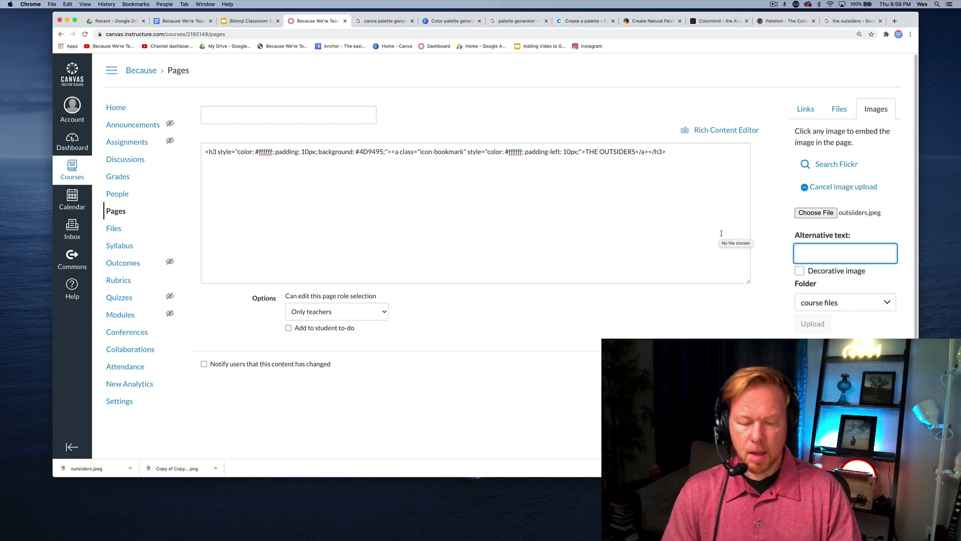
pyautogui.write('outis')
pyautogui.write('ders book cover')
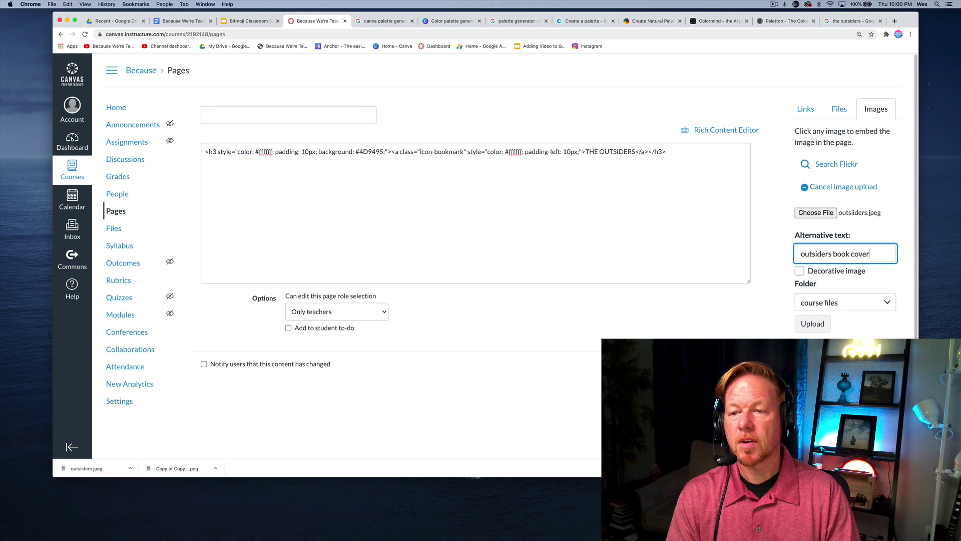
pyautogui.click(813, 323)
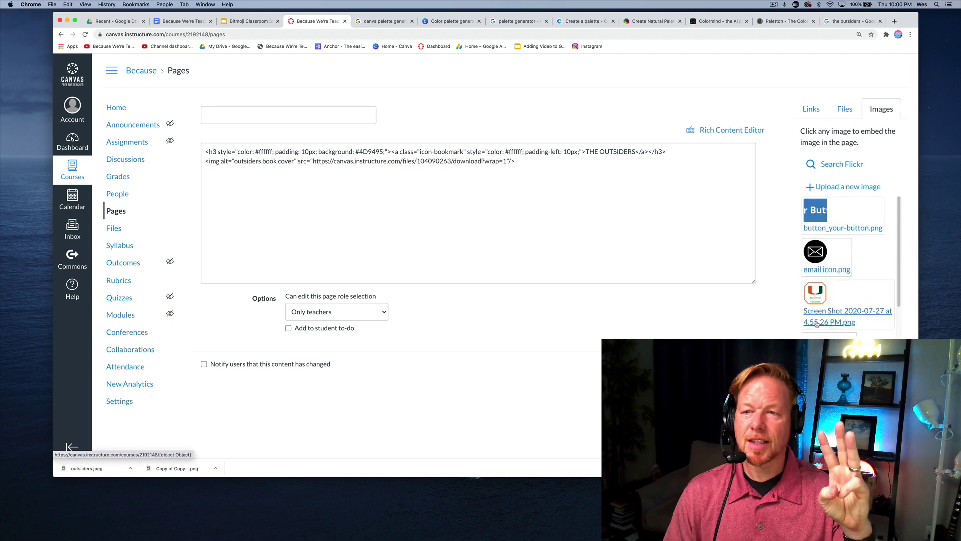
# Title the page 'The Outsiders' in the Rich Content Editor.
pyautogui.click(732, 130)
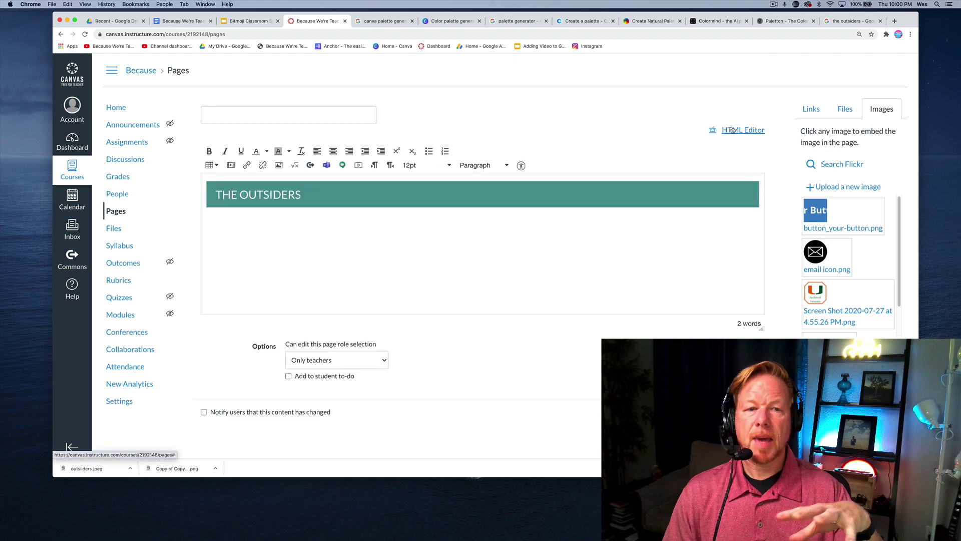
pyautogui.click(337, 111)
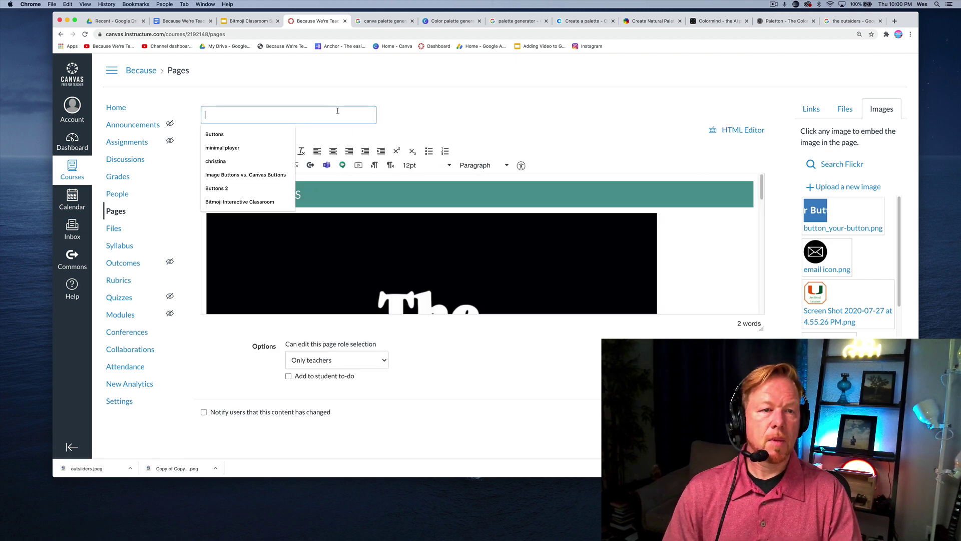
pyautogui.write('The ')
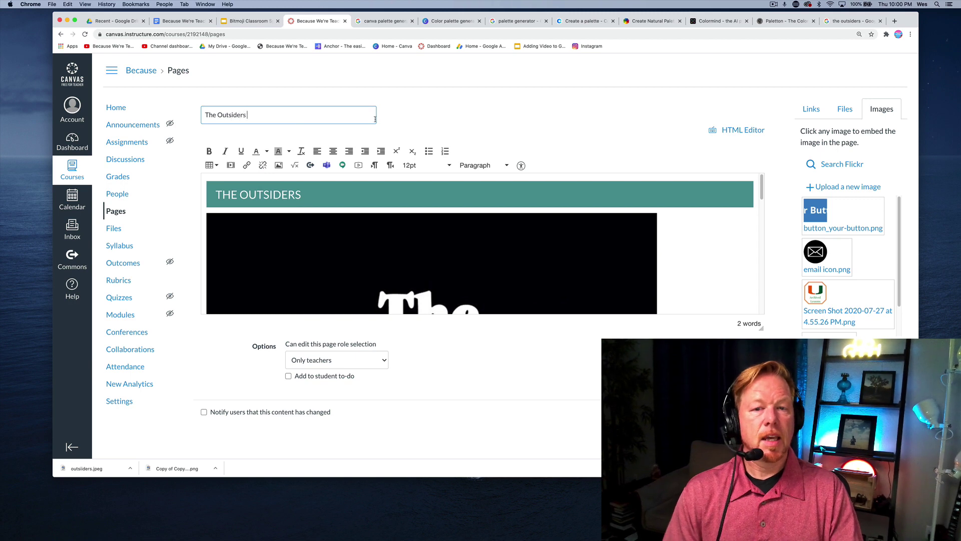
pyautogui.write('Outsiders')
# Save the page and review the teal banner above the cover image.
pyautogui.press('Return')
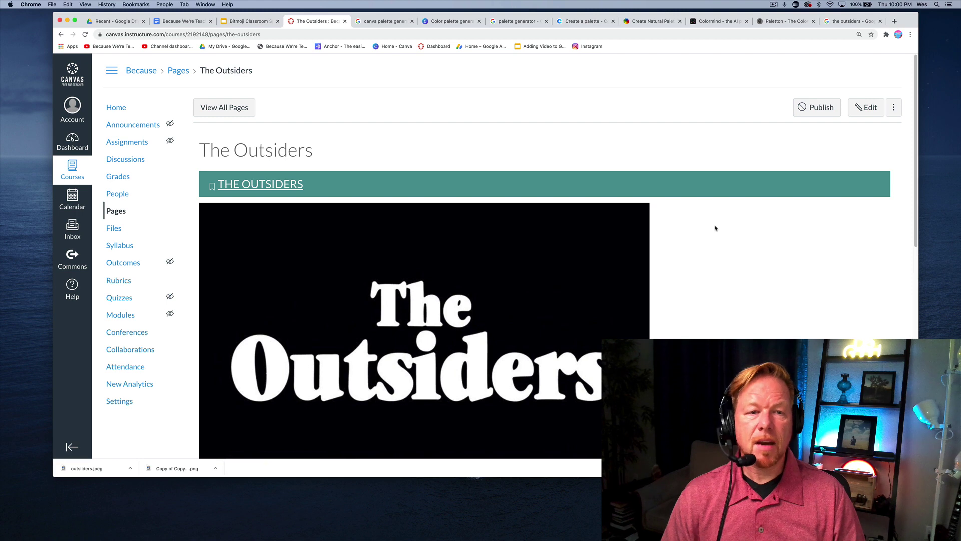
pyautogui.scroll(-6, 720, 300)
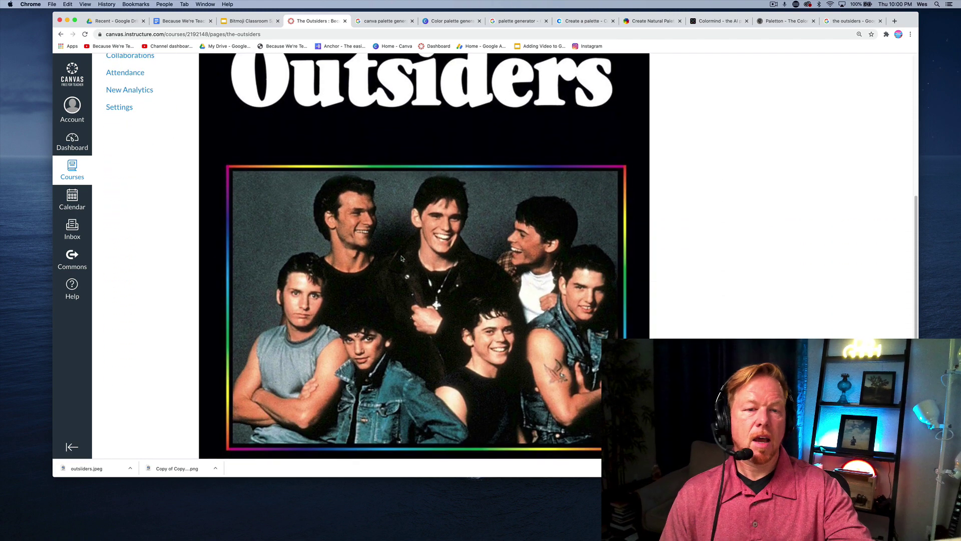
pyautogui.scroll(-3, 605, 249)
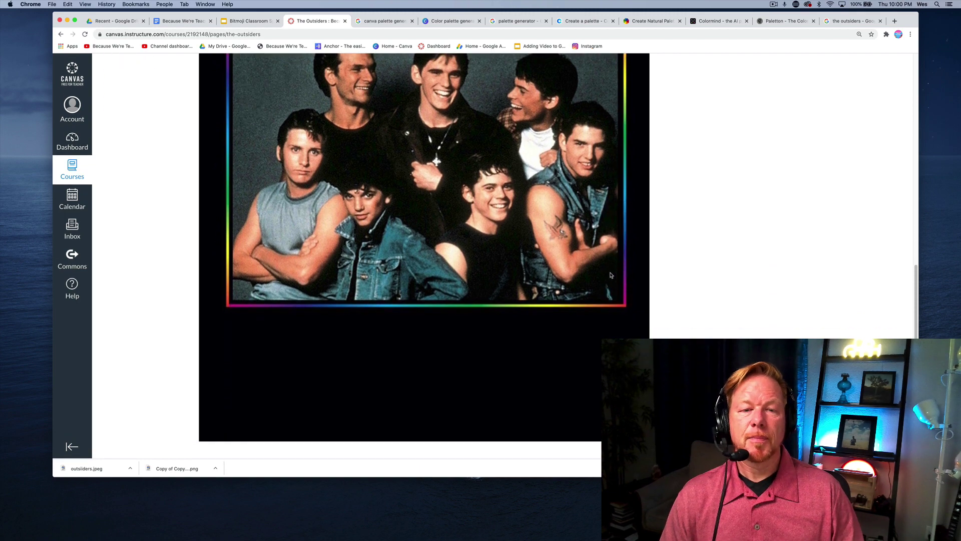
pyautogui.scroll(9, 608, 260)
pyautogui.scroll(-8, 611, 275)
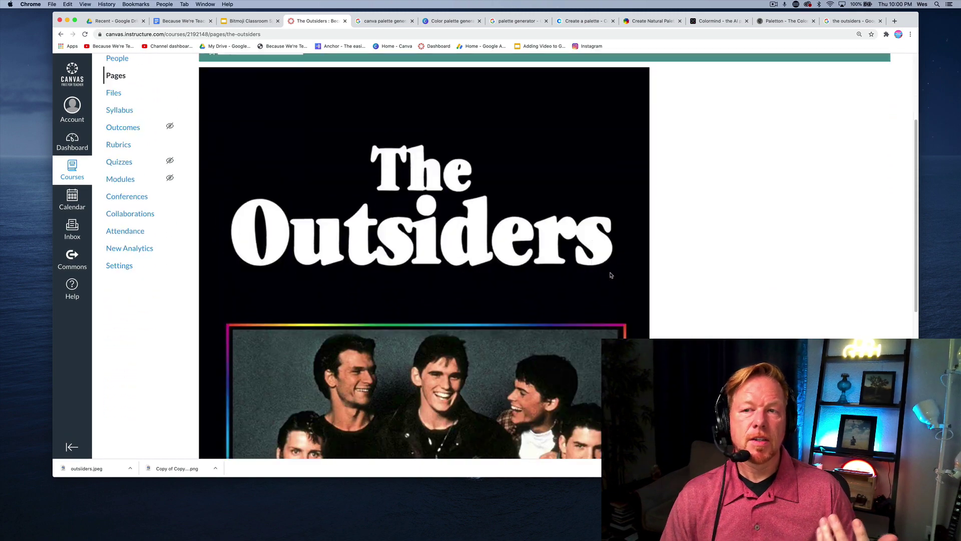
pyautogui.scroll(1, 611, 274)
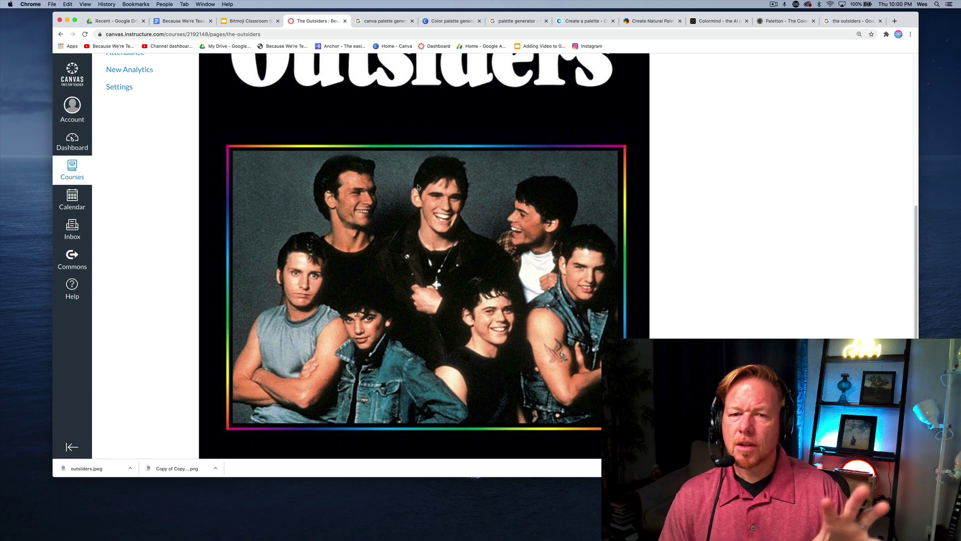
pyautogui.scroll(4, 419, 187)
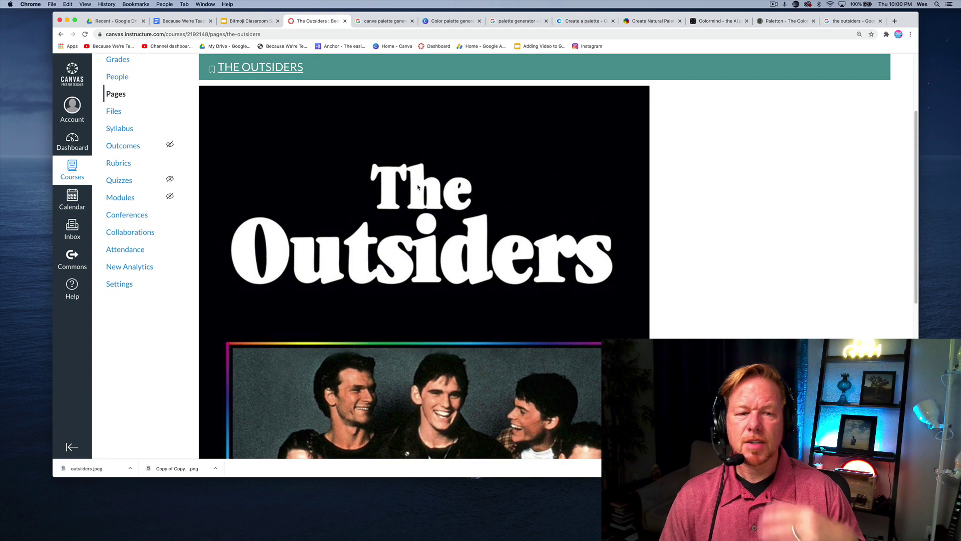
pyautogui.scroll(-1, 419, 187)
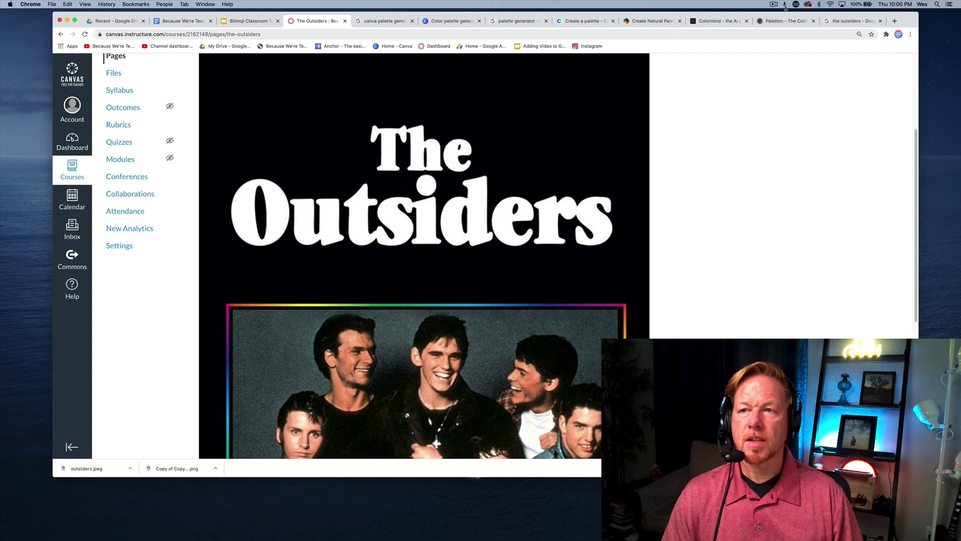
# Search the web for 'chrome color pic' in a new tab.
pyautogui.click(895, 21)
pyautogui.write('chorm')
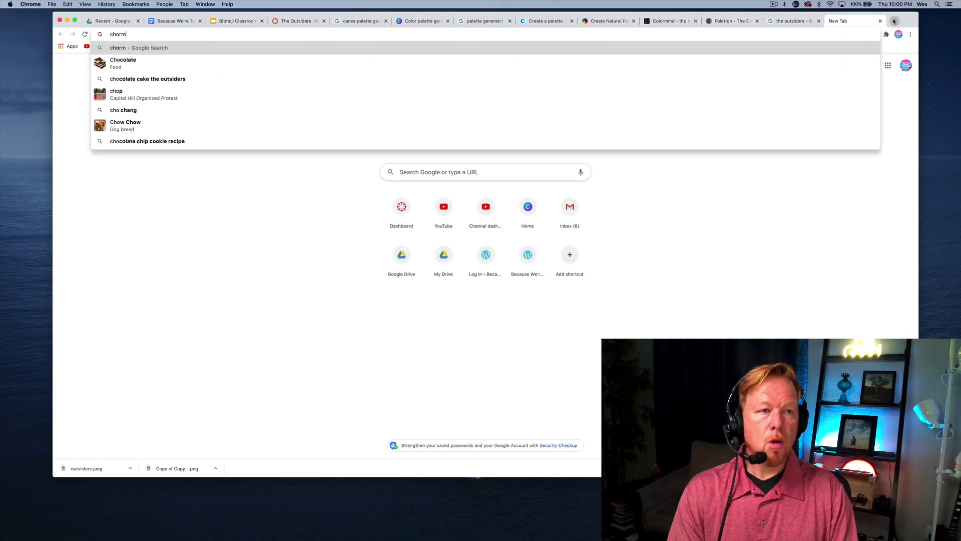
pyautogui.press('BackSpace')
pyautogui.press('BackSpace')
pyautogui.press('BackSpace')
pyautogui.write('rome ')
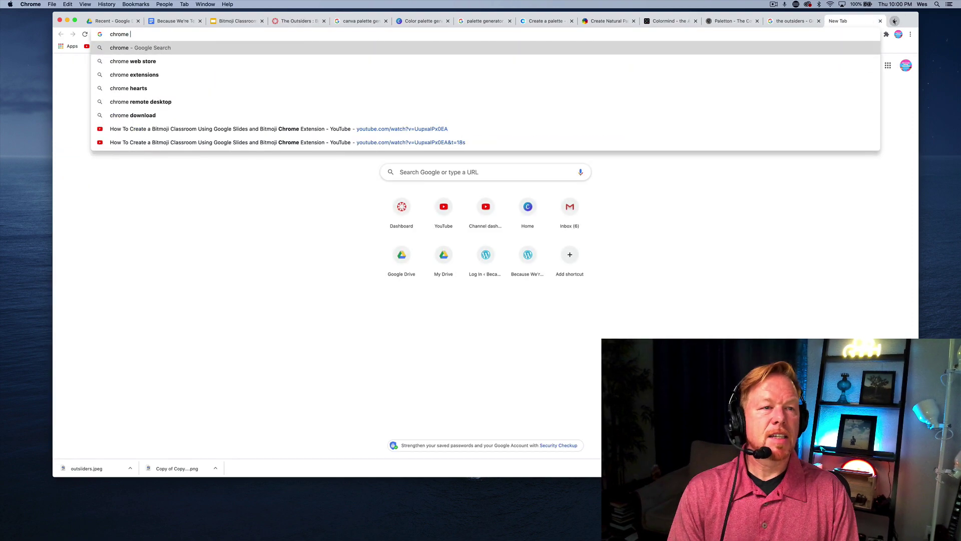
pyautogui.write('color picker')
pyautogui.press('Return')
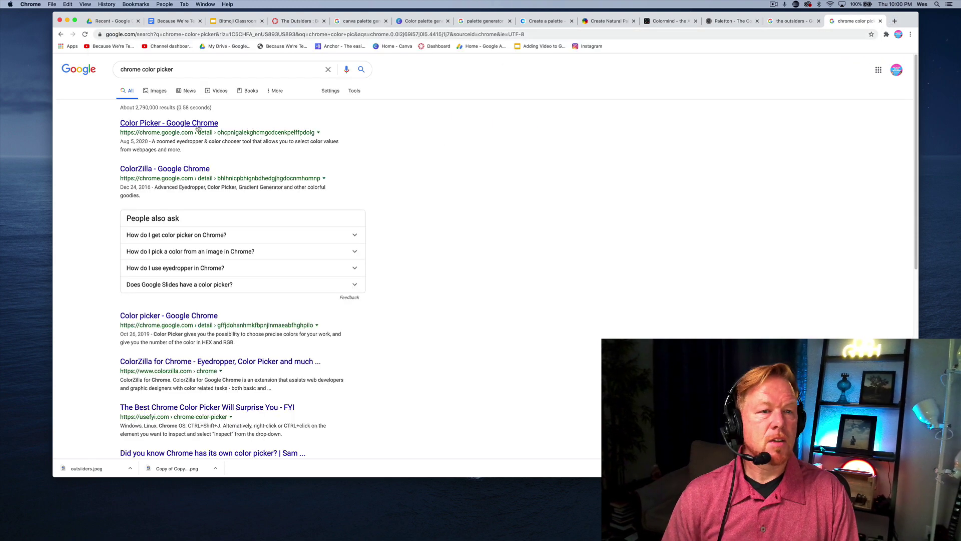
# Add the ColorPick Eyedropper extension to Chrome from its Web Store listing.
pyautogui.click(208, 125)
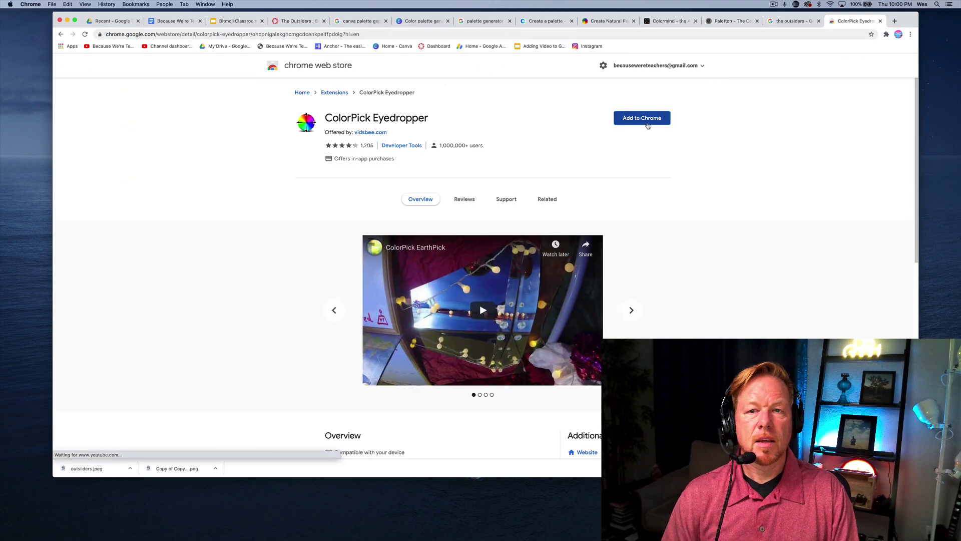
pyautogui.click(640, 119)
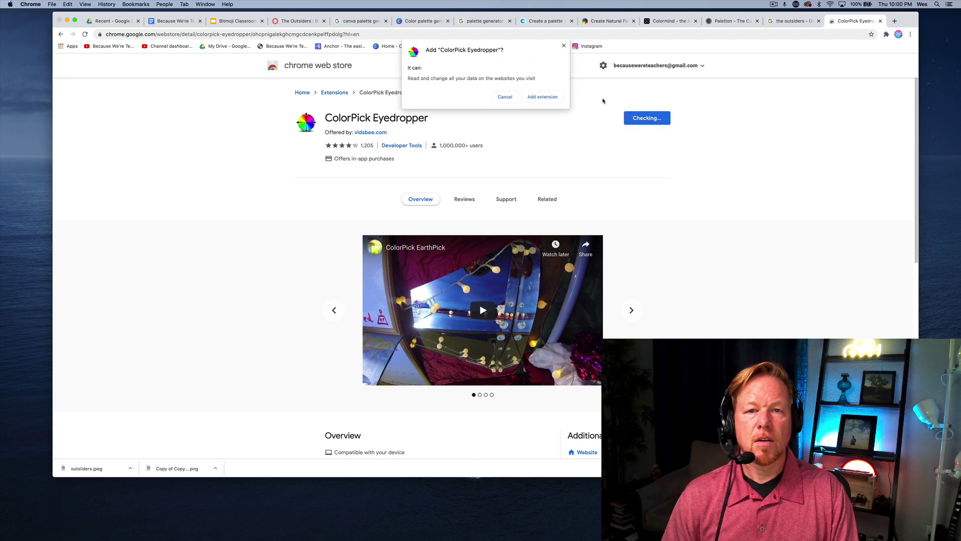
pyautogui.click(546, 96)
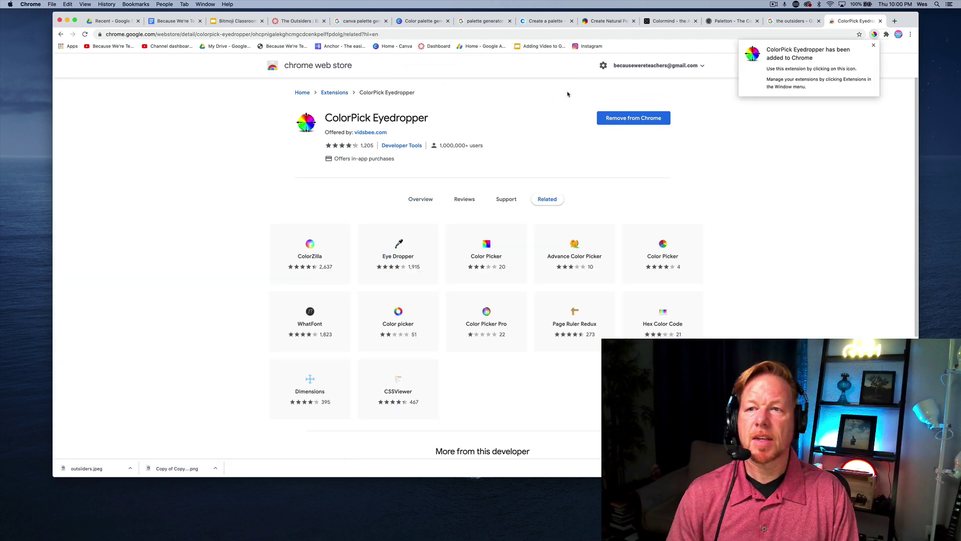
pyautogui.click(874, 46)
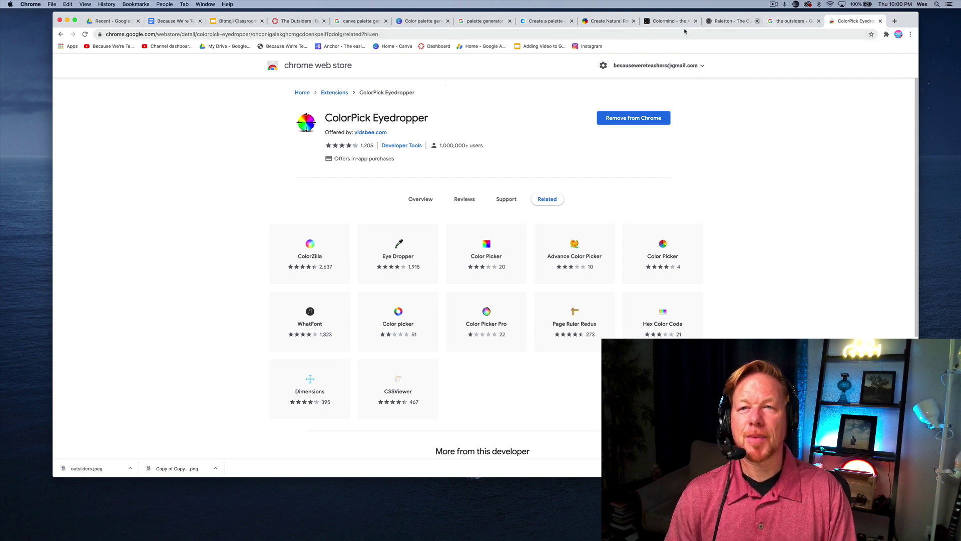
# Sample the magenta B0278C from the cover photo's frame with ColorPick Eyedropper.
pyautogui.click(290, 22)
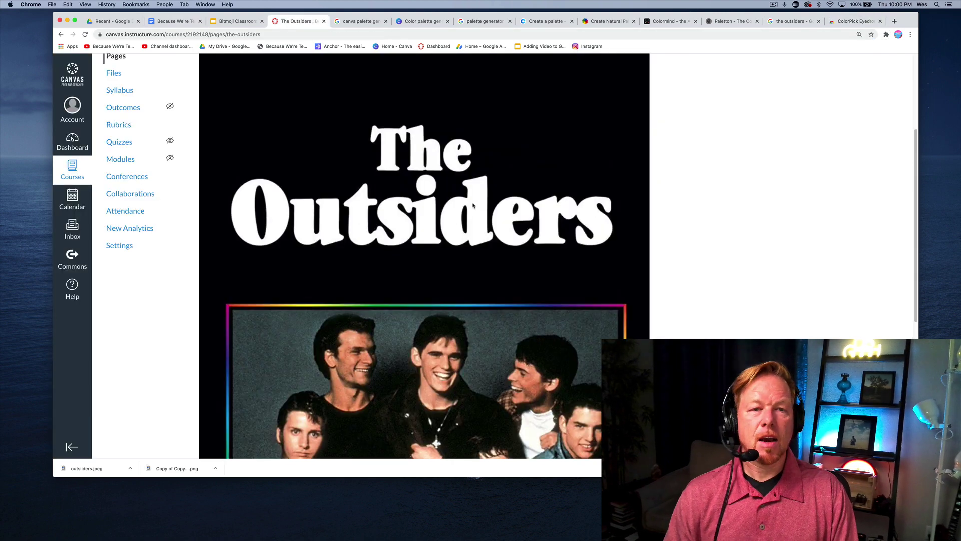
pyautogui.scroll(-3, 751, 151)
pyautogui.click(887, 35)
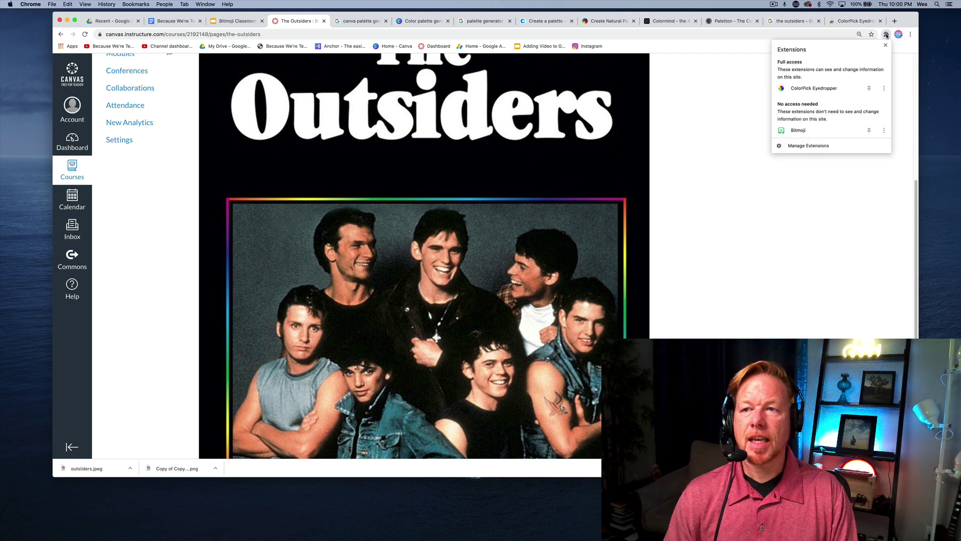
pyautogui.click(824, 90)
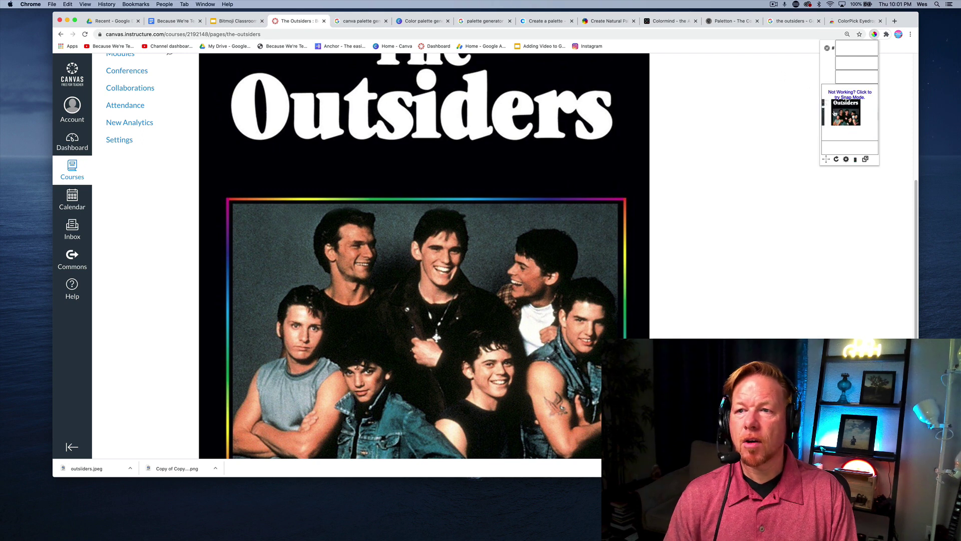
pyautogui.click(494, 295)
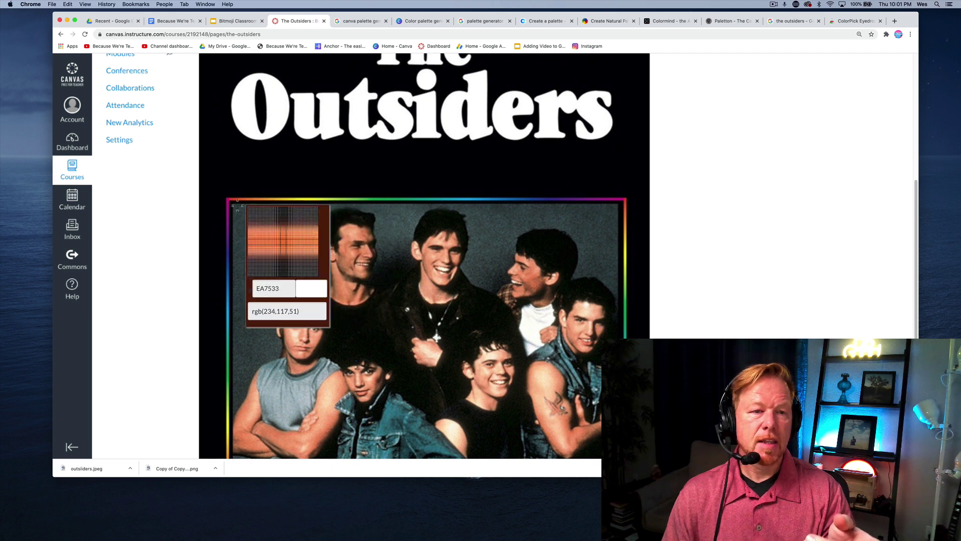
pyautogui.click(227, 213)
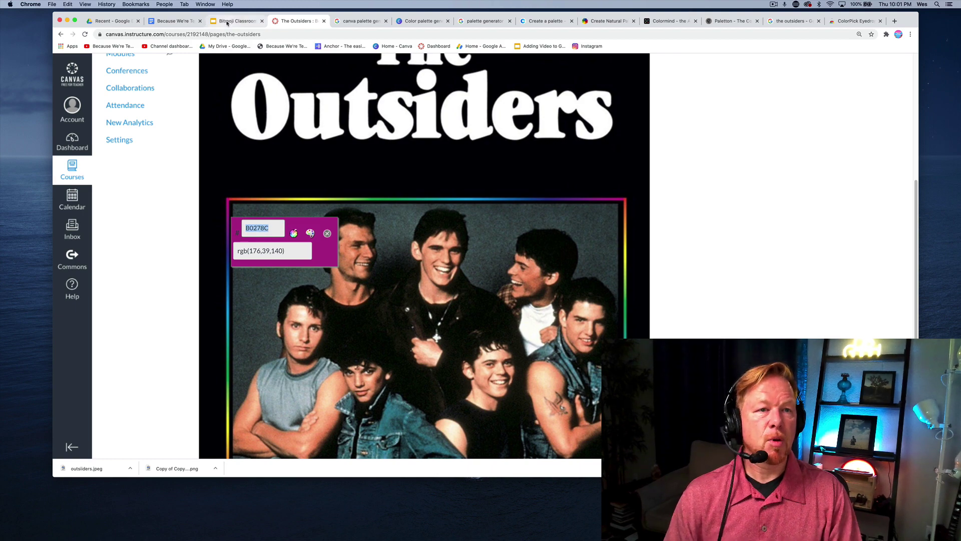
# Open The Outsiders page for editing in the HTML Editor.
pyautogui.scroll(5, 622, 160)
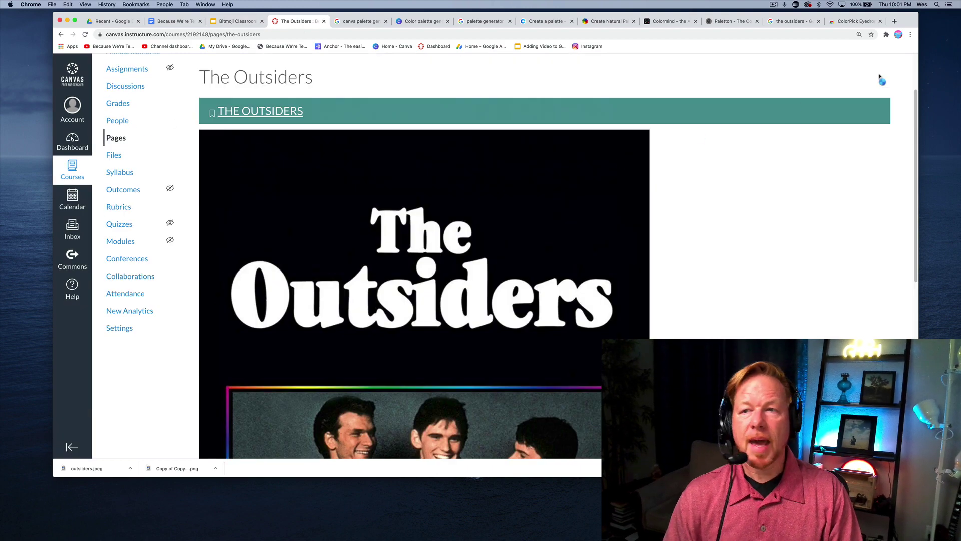
pyautogui.scroll(3, 875, 62)
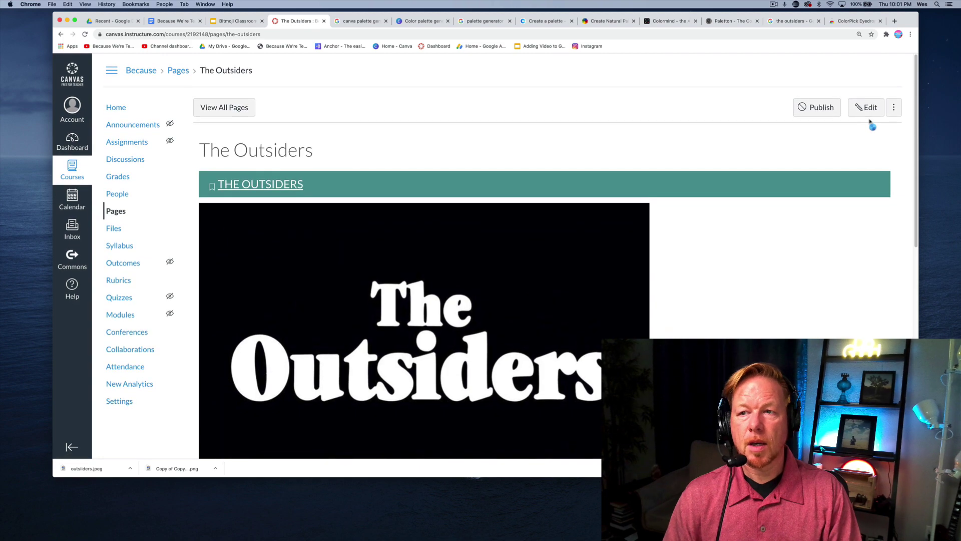
pyautogui.click(865, 108)
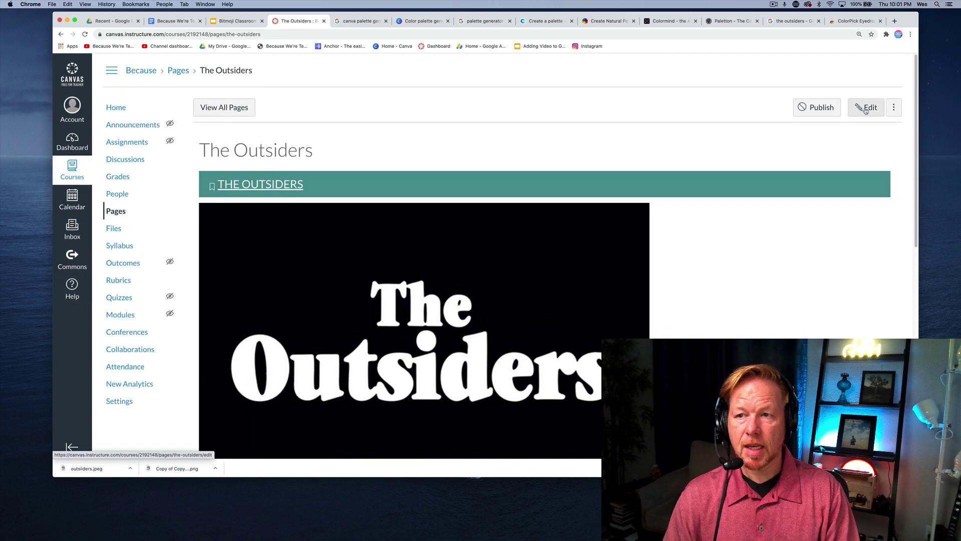
pyautogui.click(865, 108)
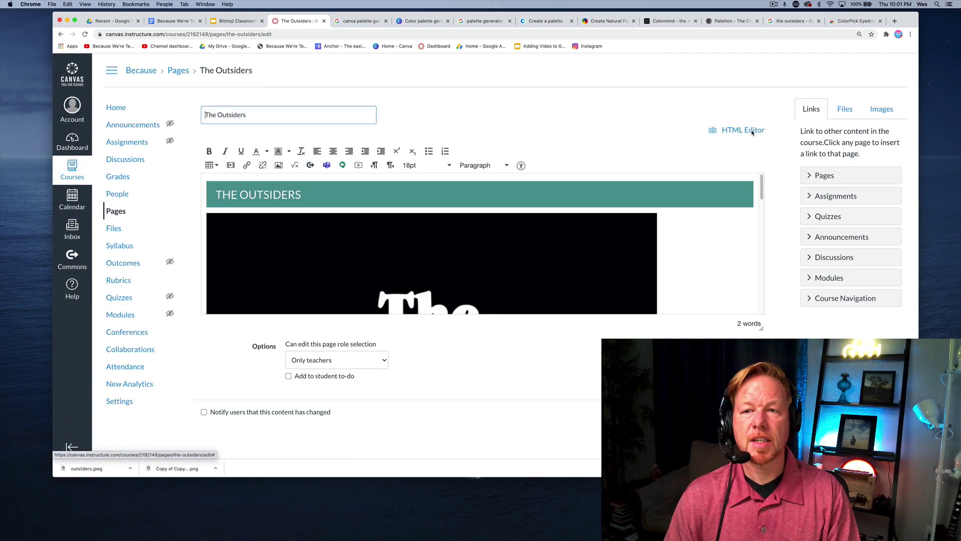
pyautogui.click(748, 131)
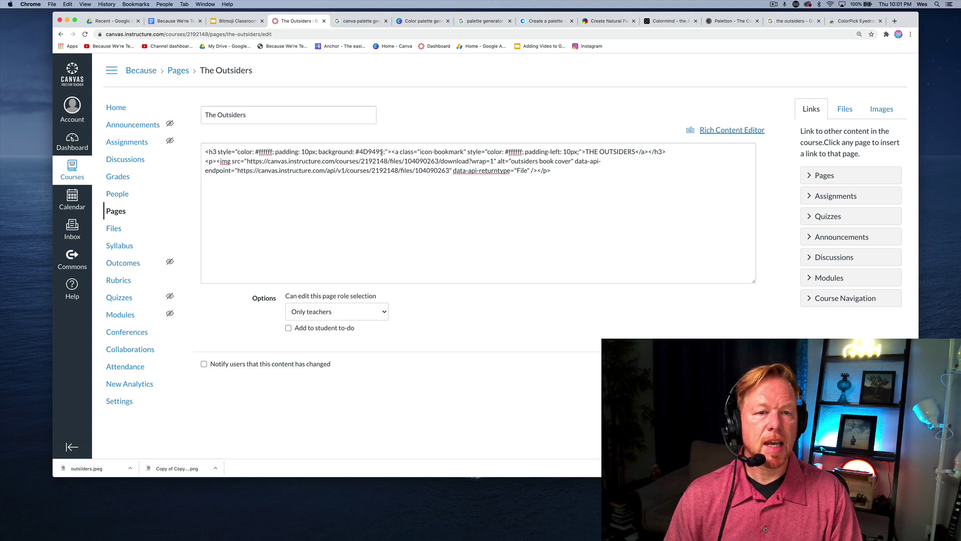
# Replace the banner colour 4D9495 with B0278C and save the page.
pyautogui.scroll(5, 380, 154)
pyautogui.moveTo(387, 152); pyautogui.dragTo(329, 152)
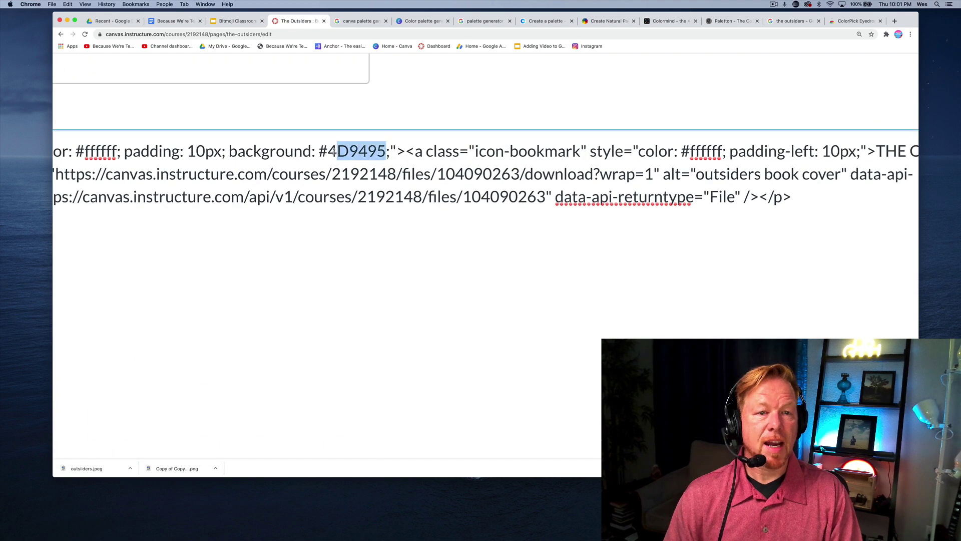
pyautogui.write('B0278C')
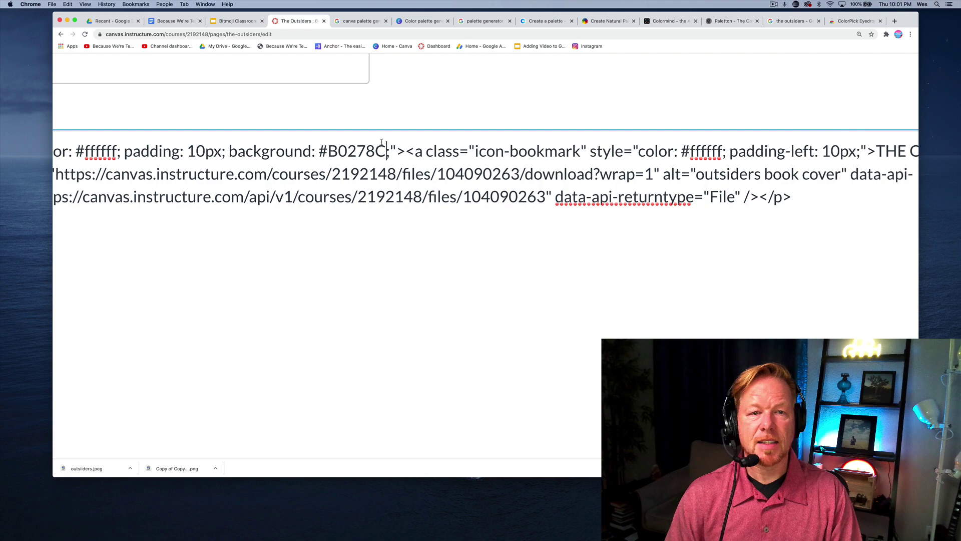
pyautogui.scroll(-5, 381, 142)
pyautogui.click(741, 373)
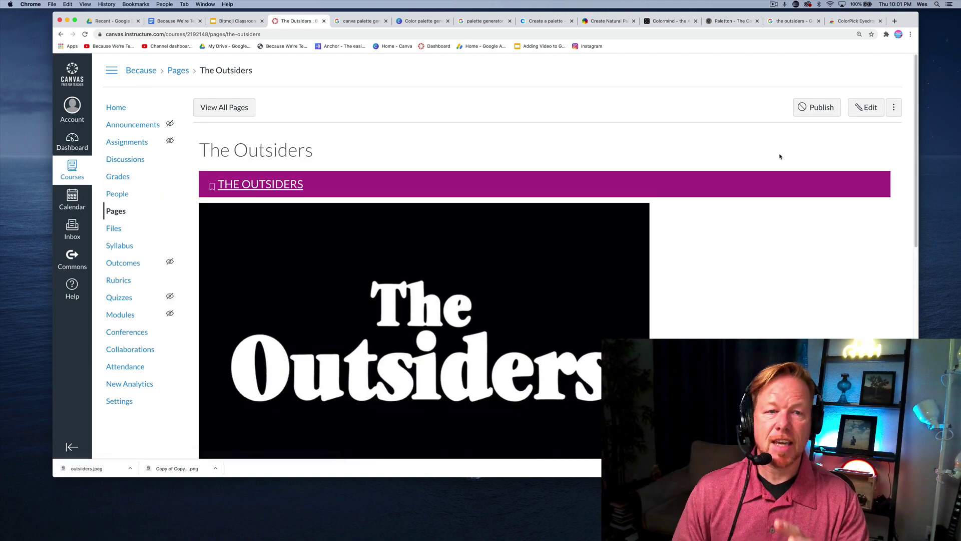
# Re-edit The Outsiders page, shrink the cover image beneath the magenta banner, and save.
pyautogui.scroll(-5, 602, 213)
pyautogui.scroll(5, 598, 211)
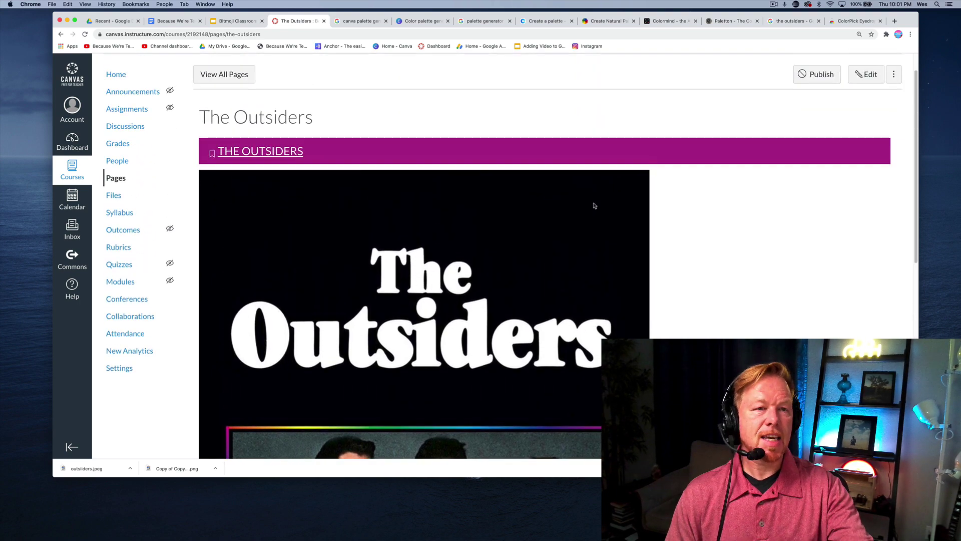
pyautogui.scroll(-8, 594, 206)
pyautogui.scroll(10, 594, 205)
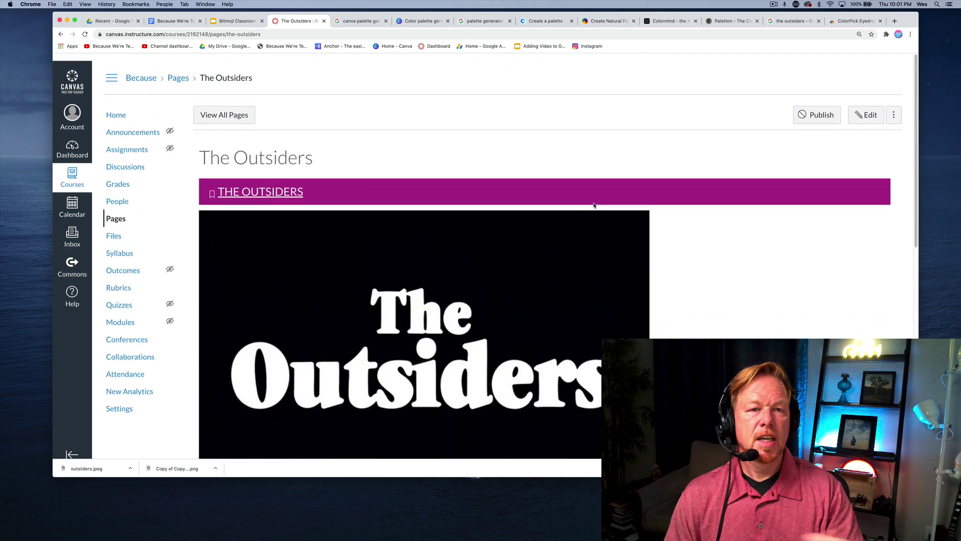
pyautogui.click(860, 115)
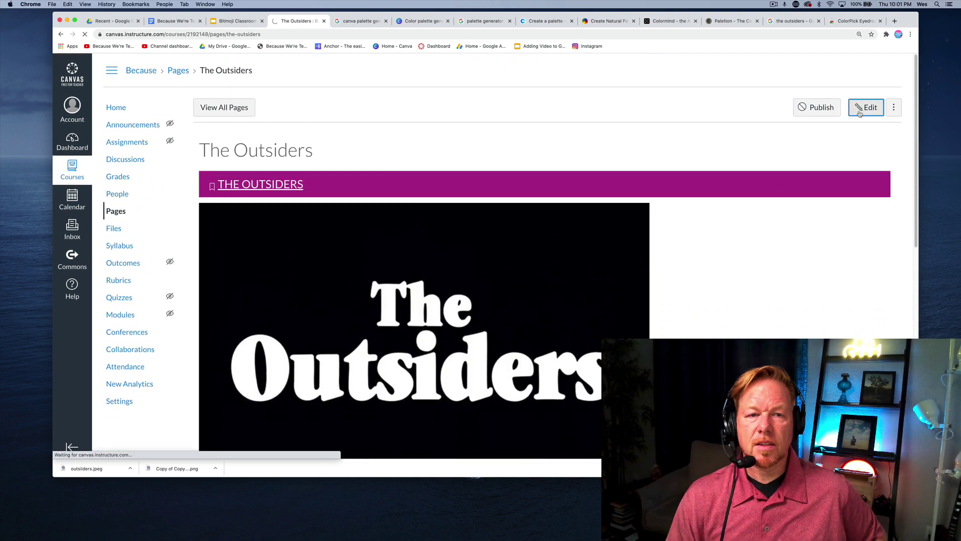
pyautogui.click(610, 250)
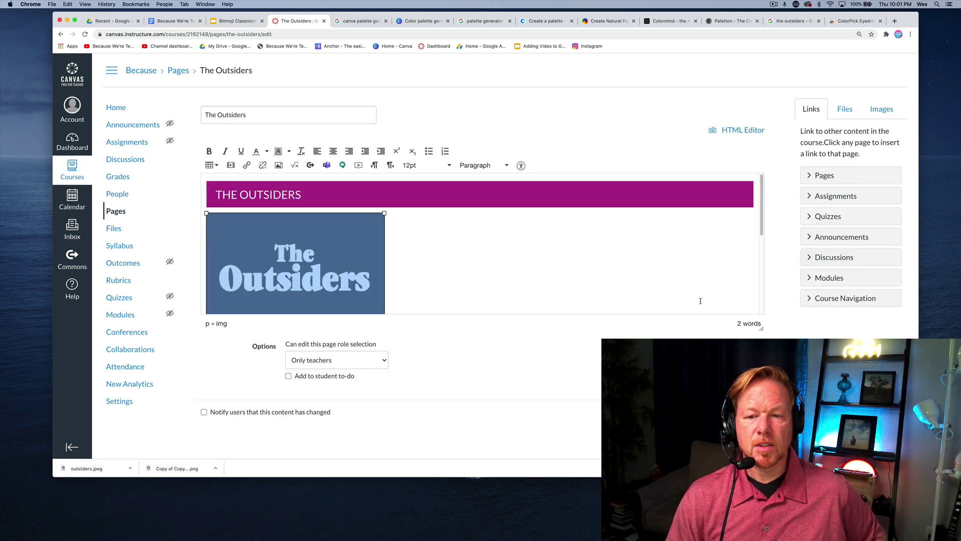
pyautogui.click(883, 434)
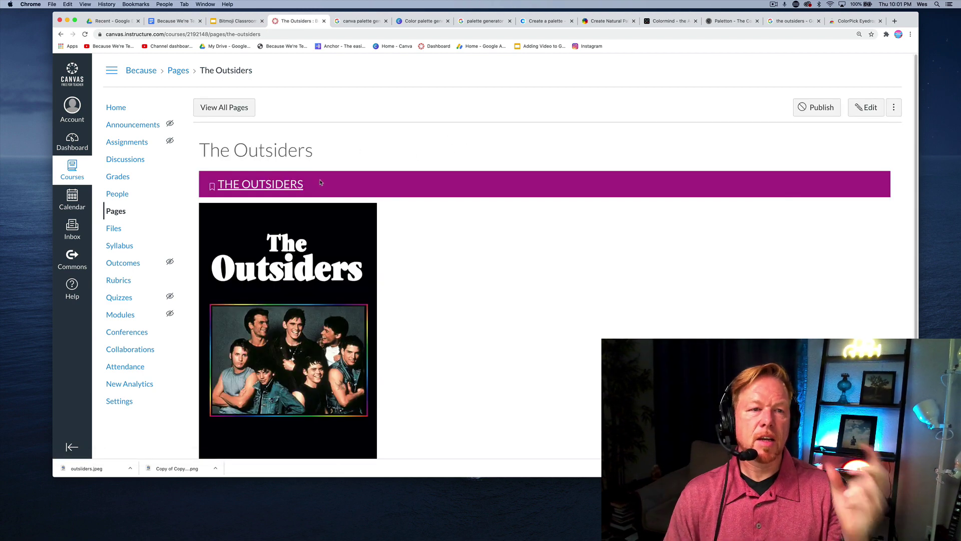
pyautogui.scroll(-2, 320, 181)
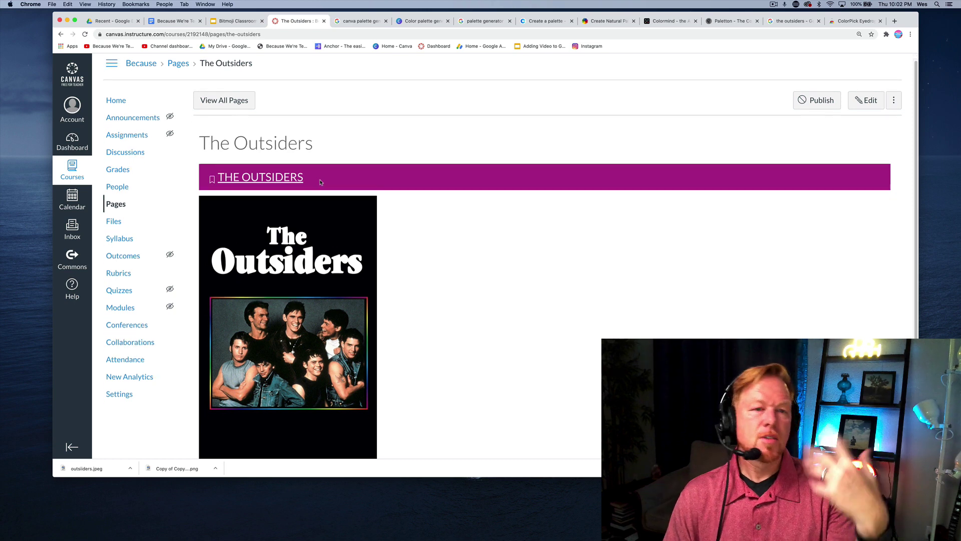